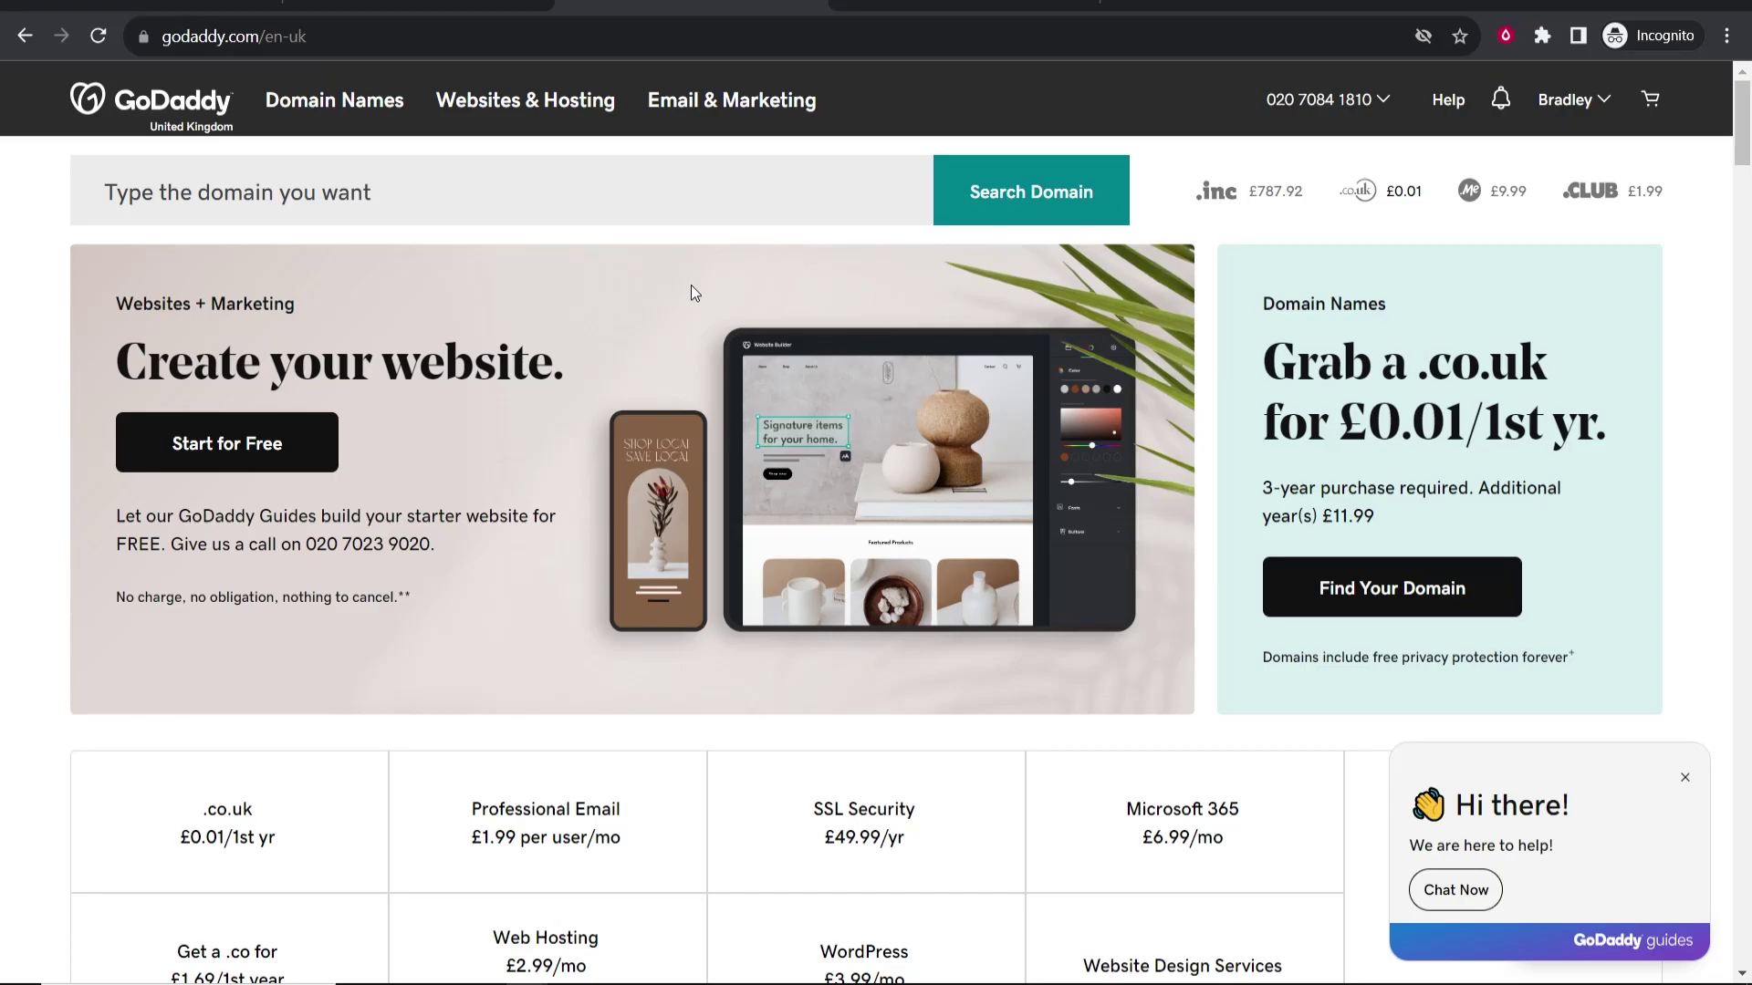
Step: Switch from the GoDaddy home page to the Systeme.io dashboard tab
key("ctrl+Tab")
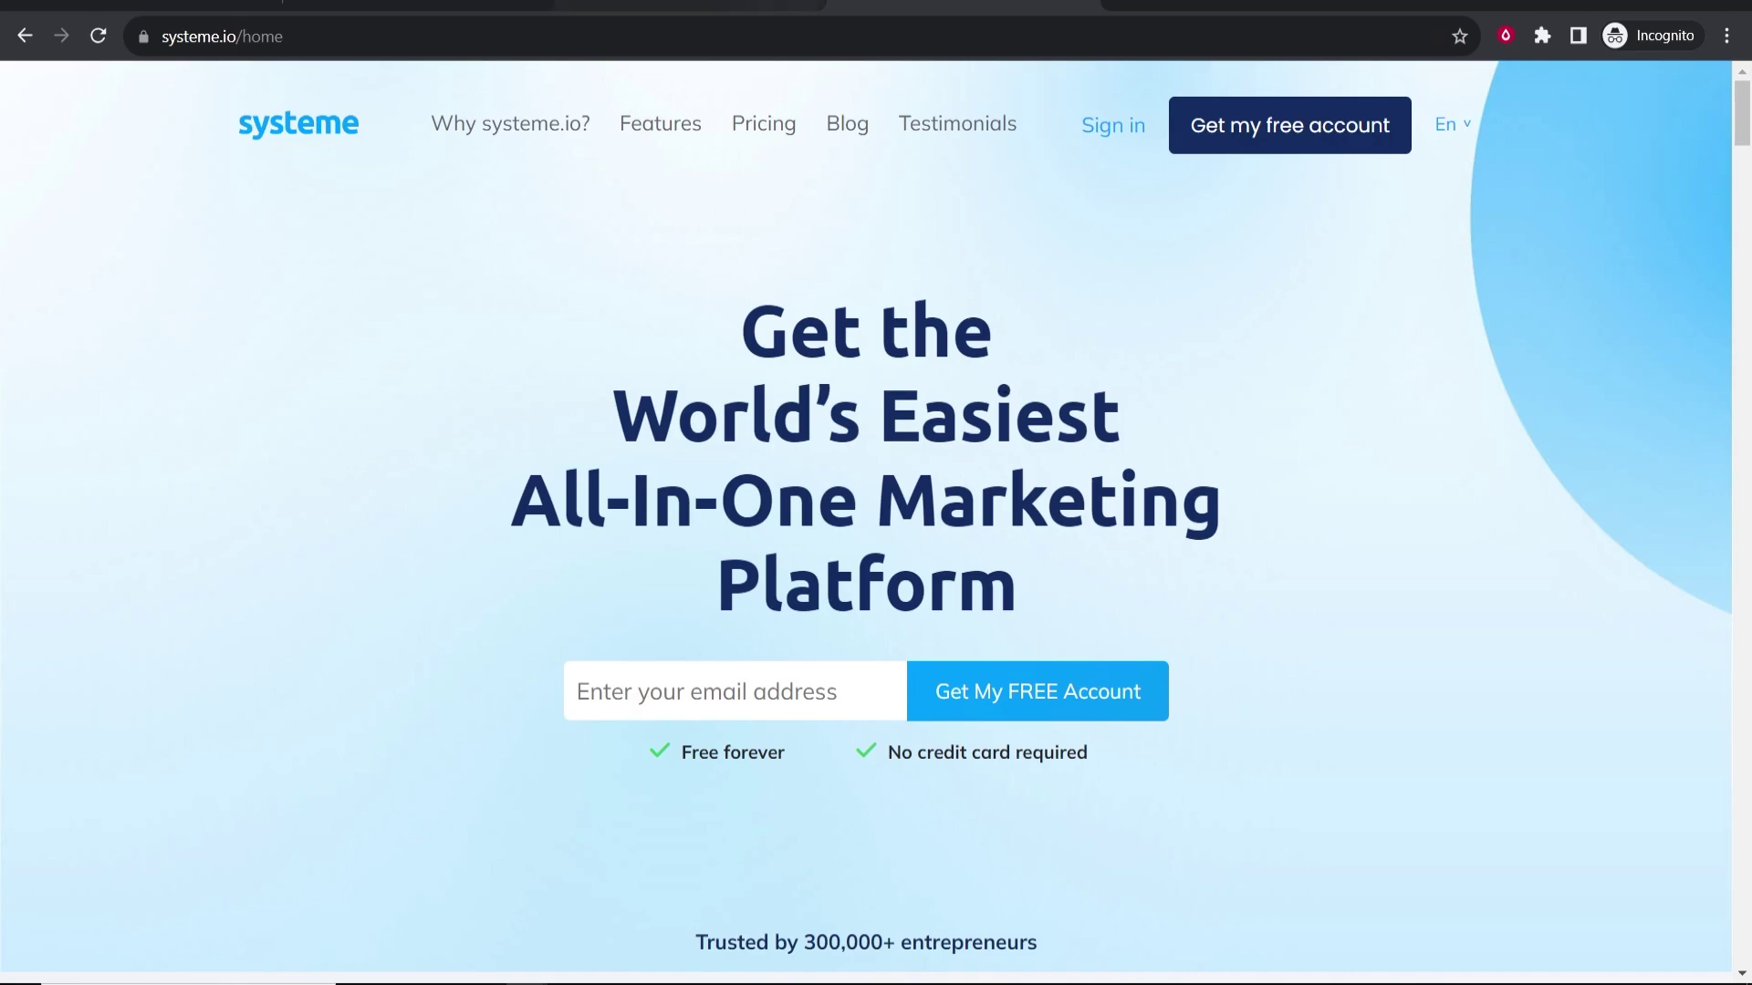
key("ctrl+shift+Tab")
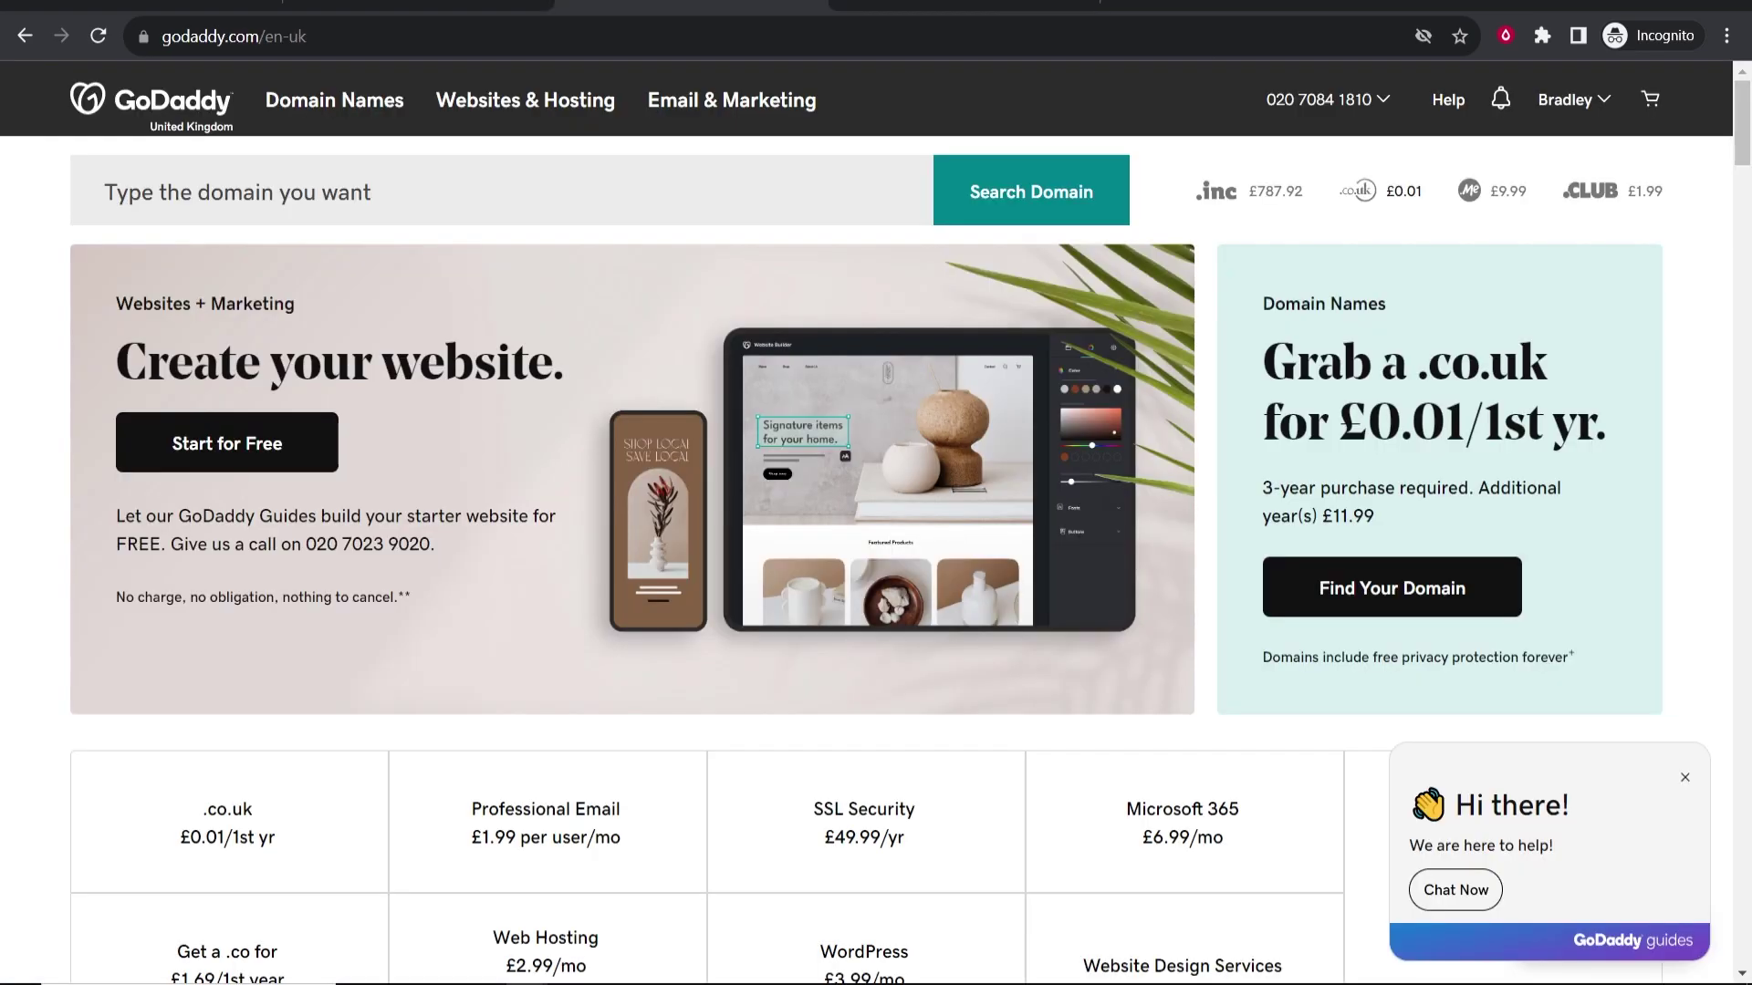
left_click(438, 4)
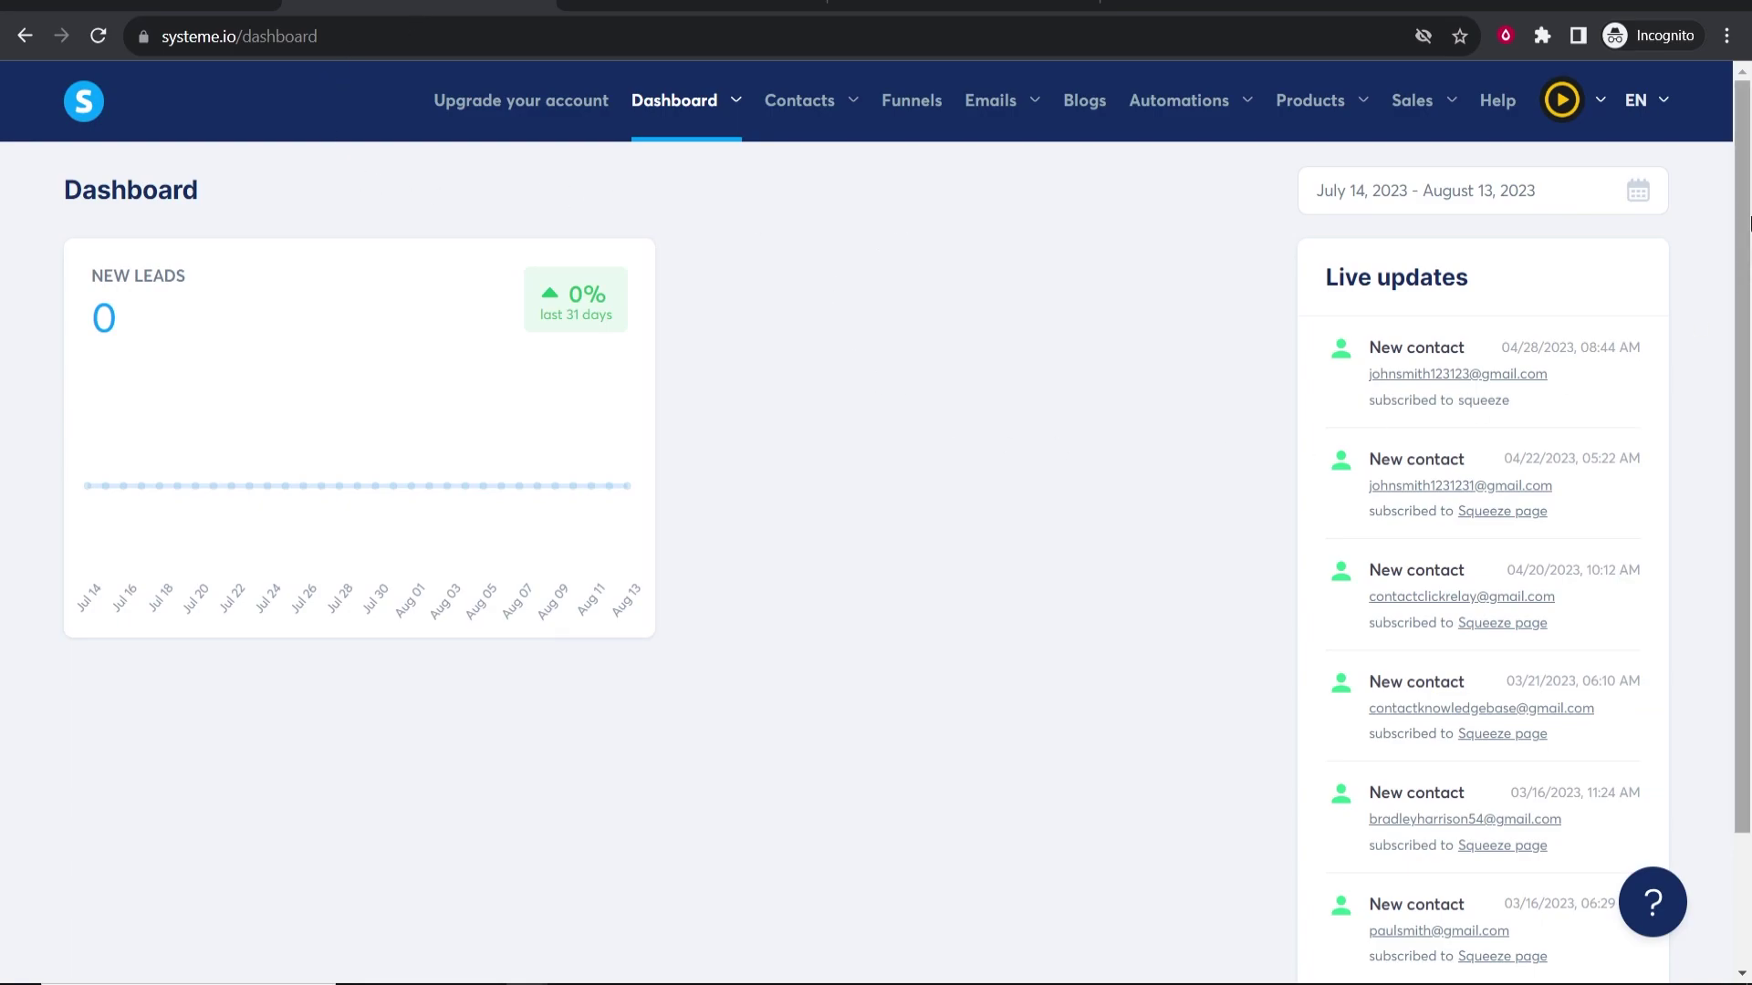
Step: Open Systeme.io Settings > Custom domains and start the Add domain form, leaving it empty
mouse_move(1560, 107)
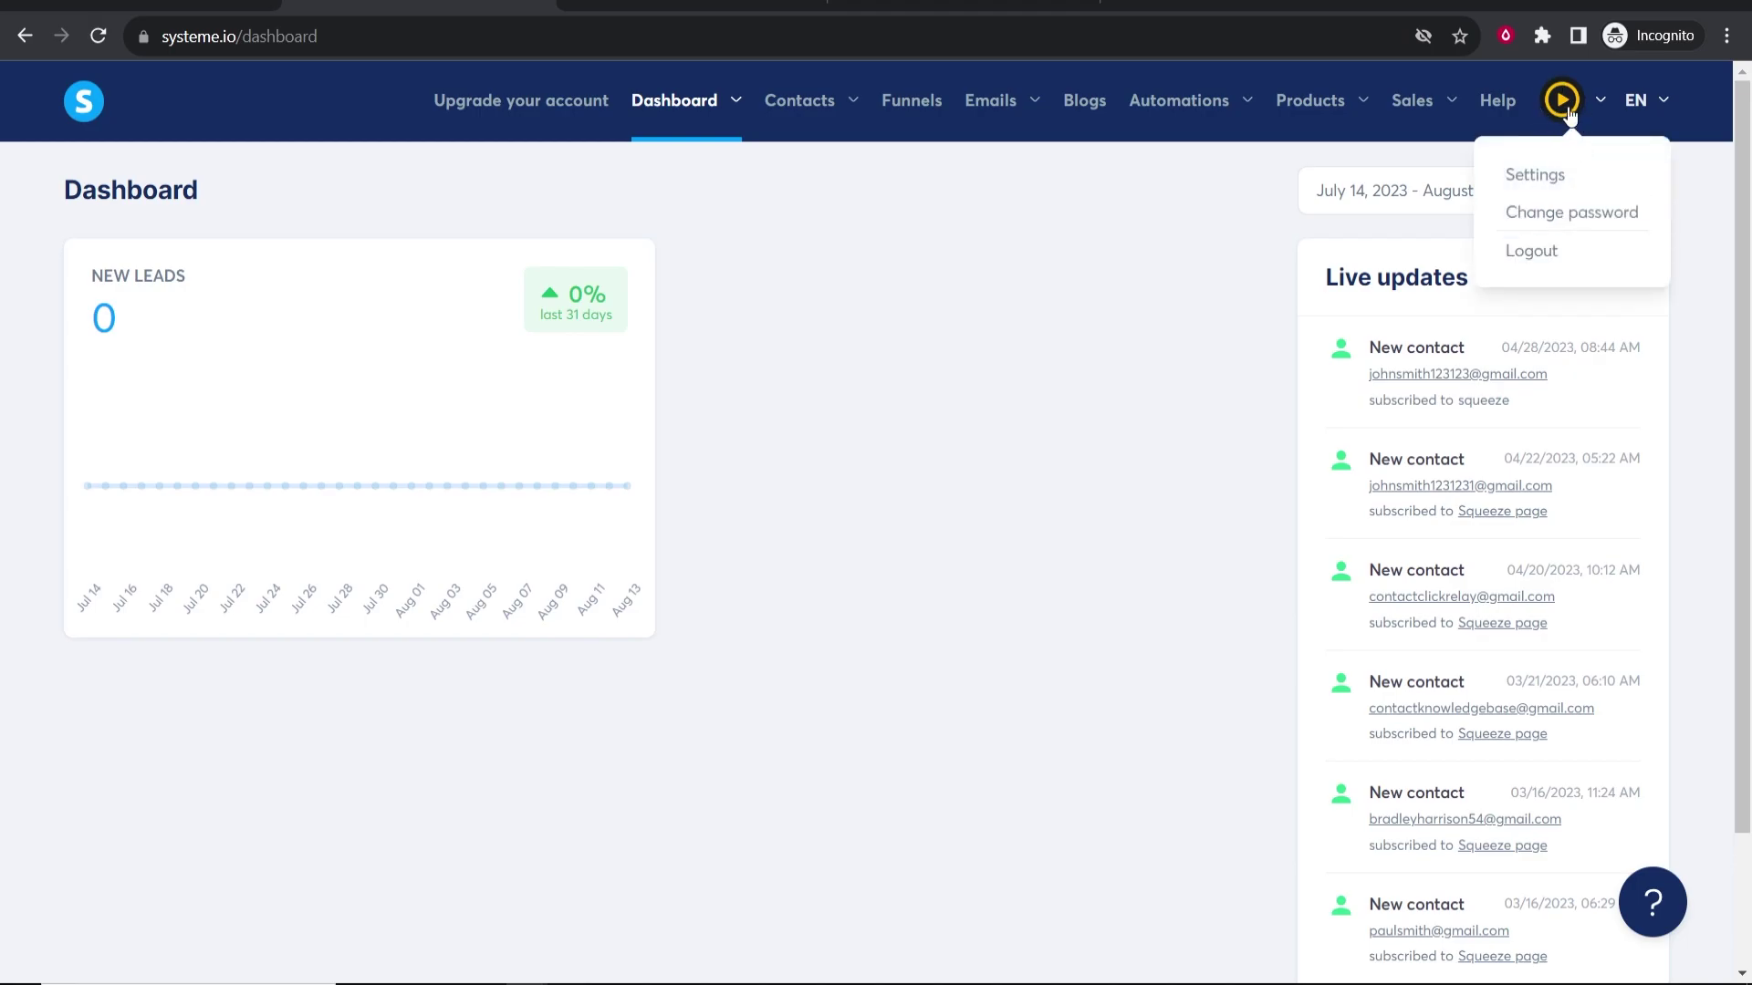
left_click(1537, 176)
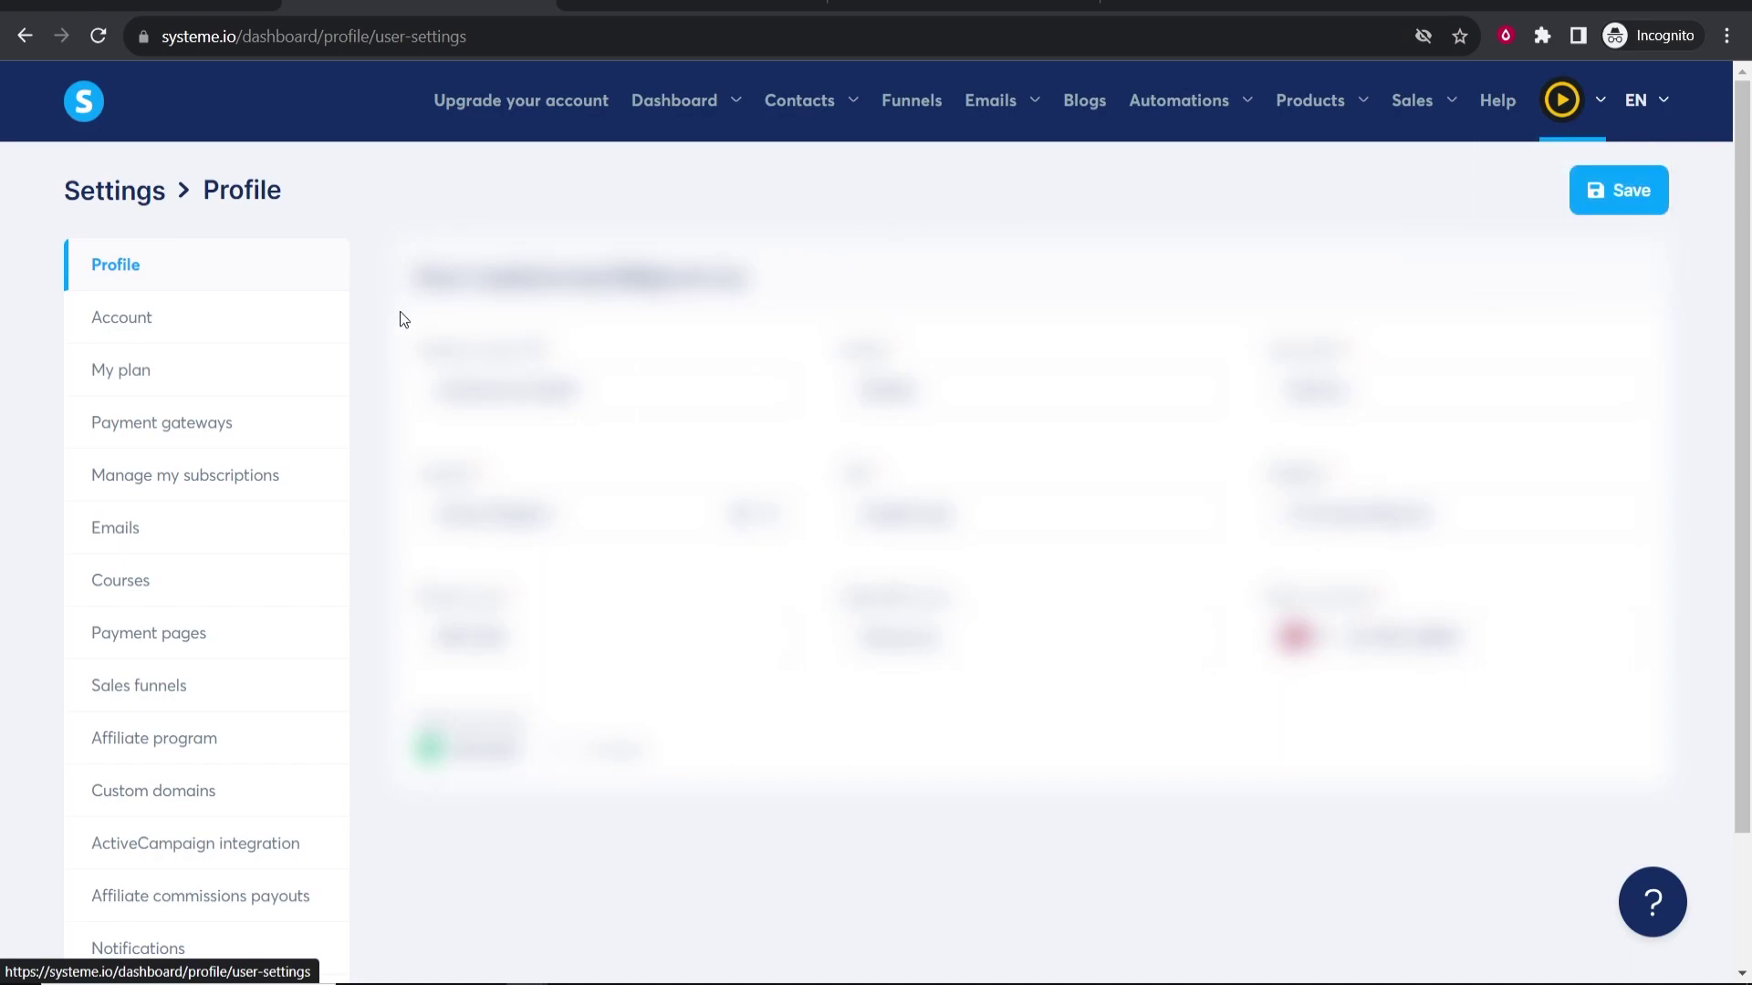
left_click(160, 799)
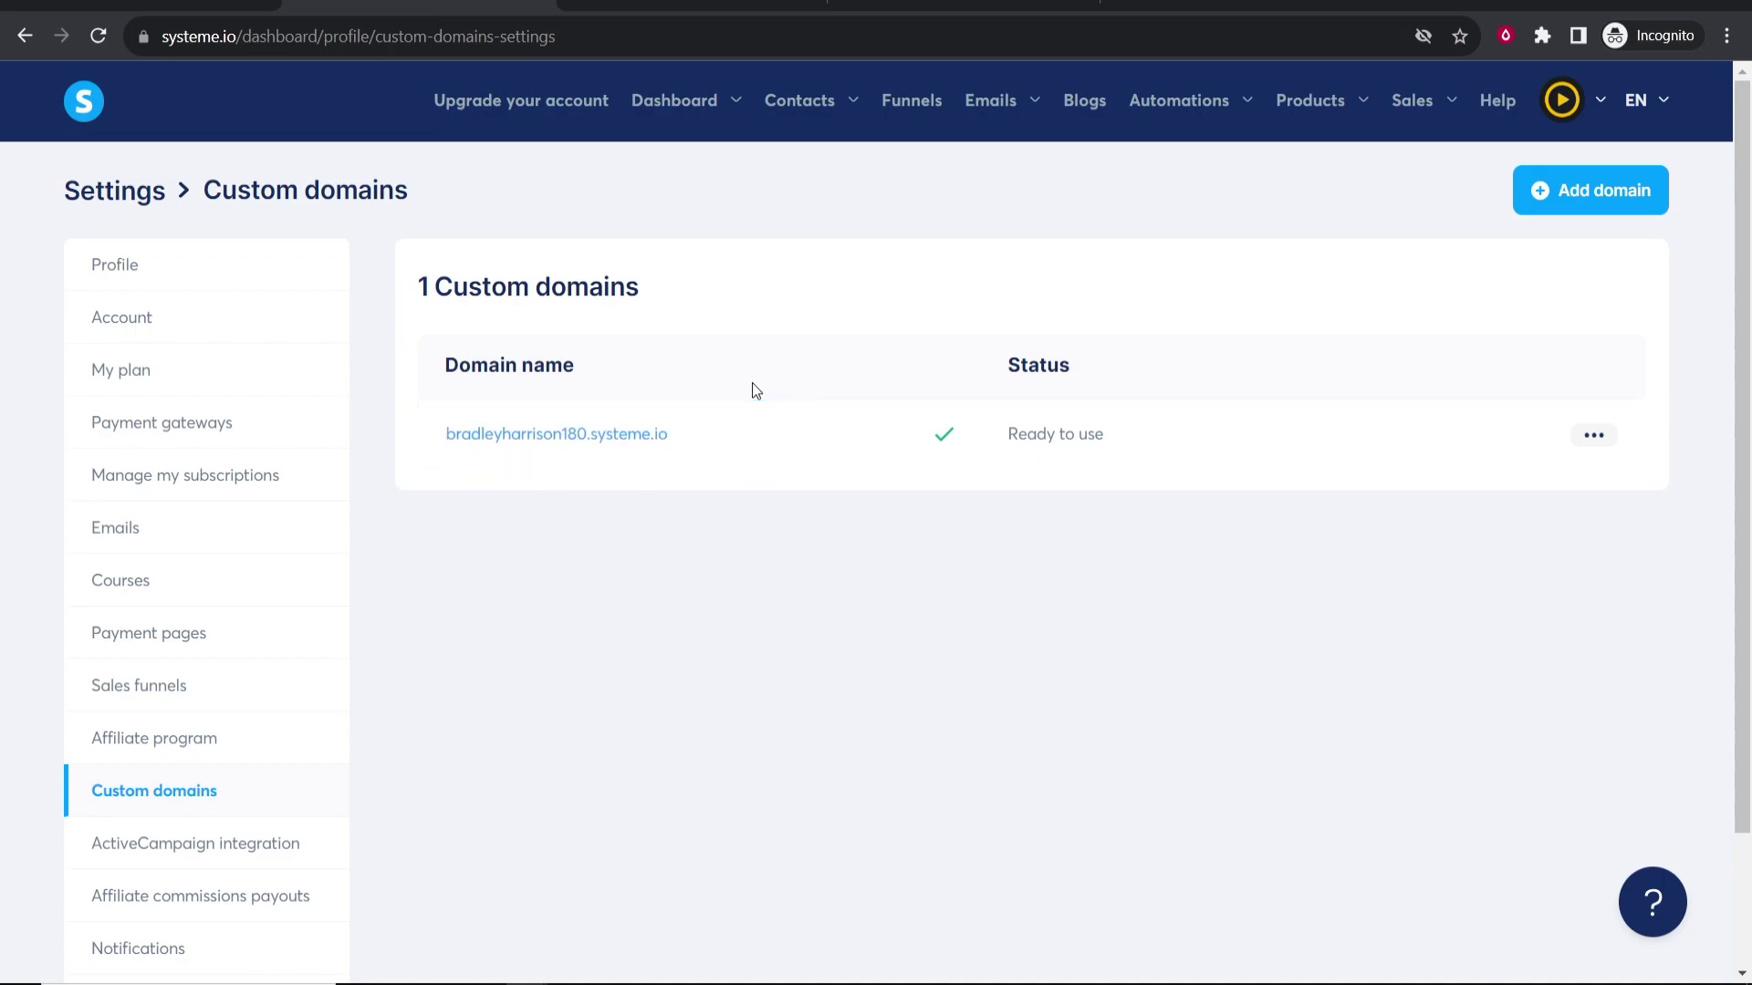
left_click(1595, 192)
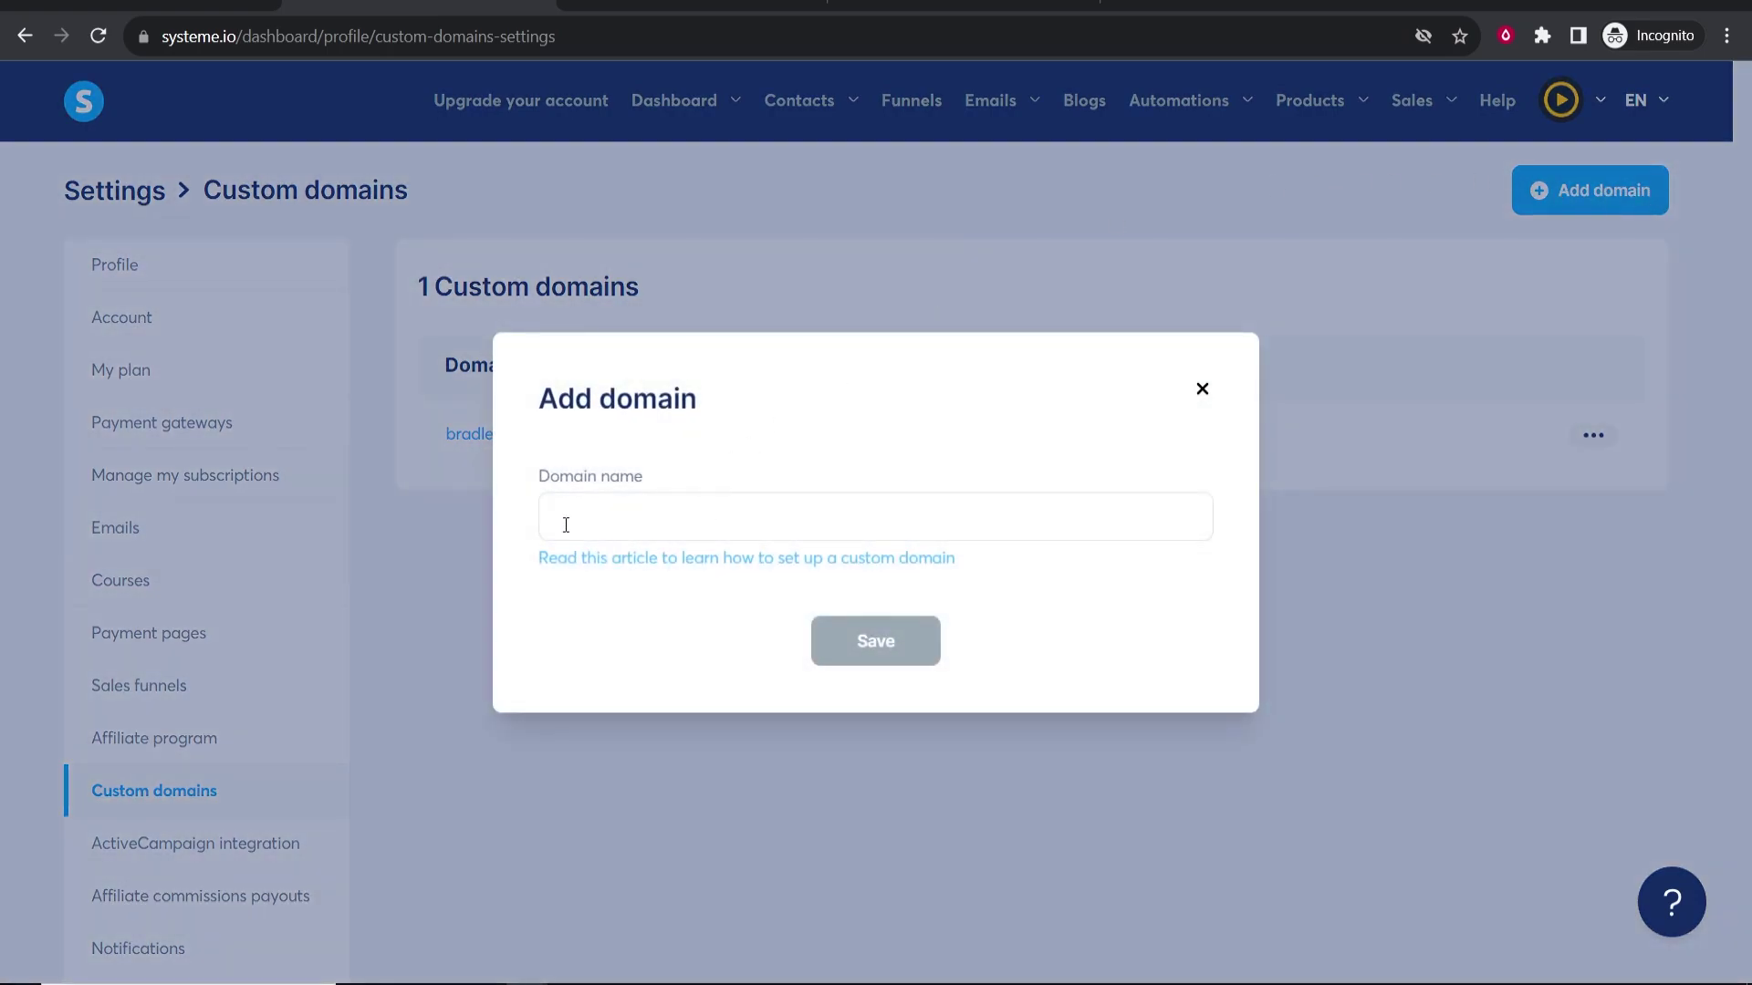
left_click_drag(536, 482, 644, 482)
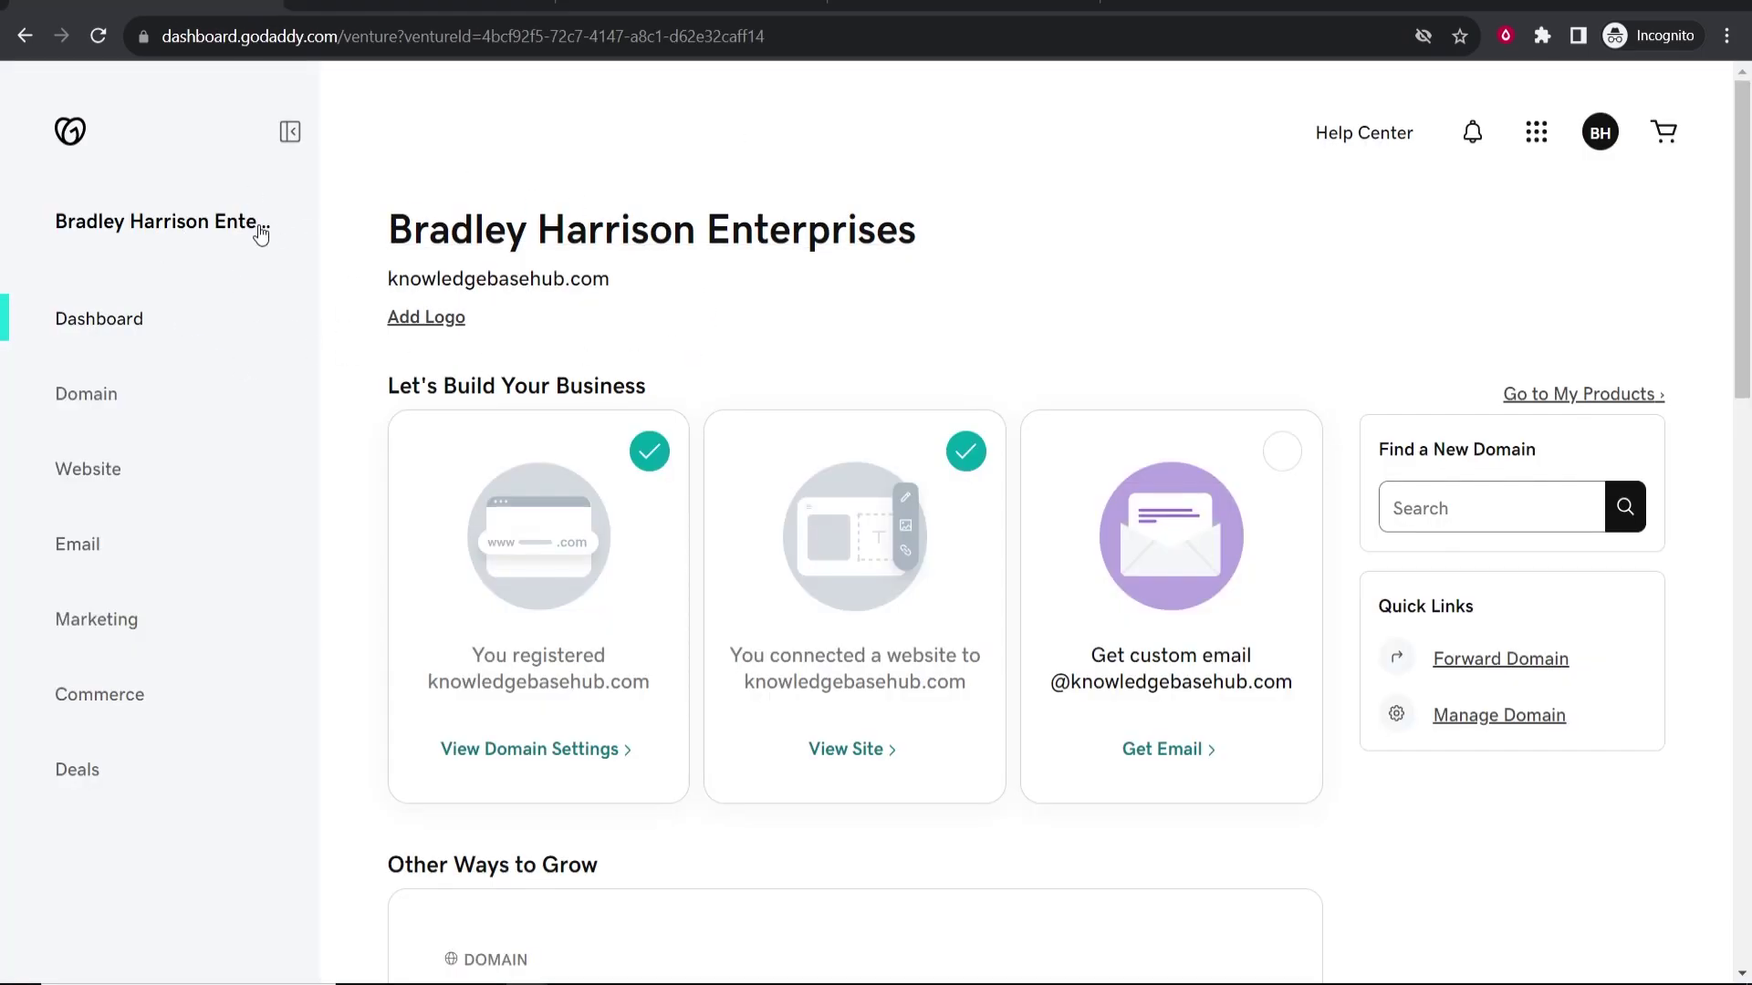
Step: Copy the domain name knowledgebasehub.com from GoDaddy's Domain page
left_click(73, 402)
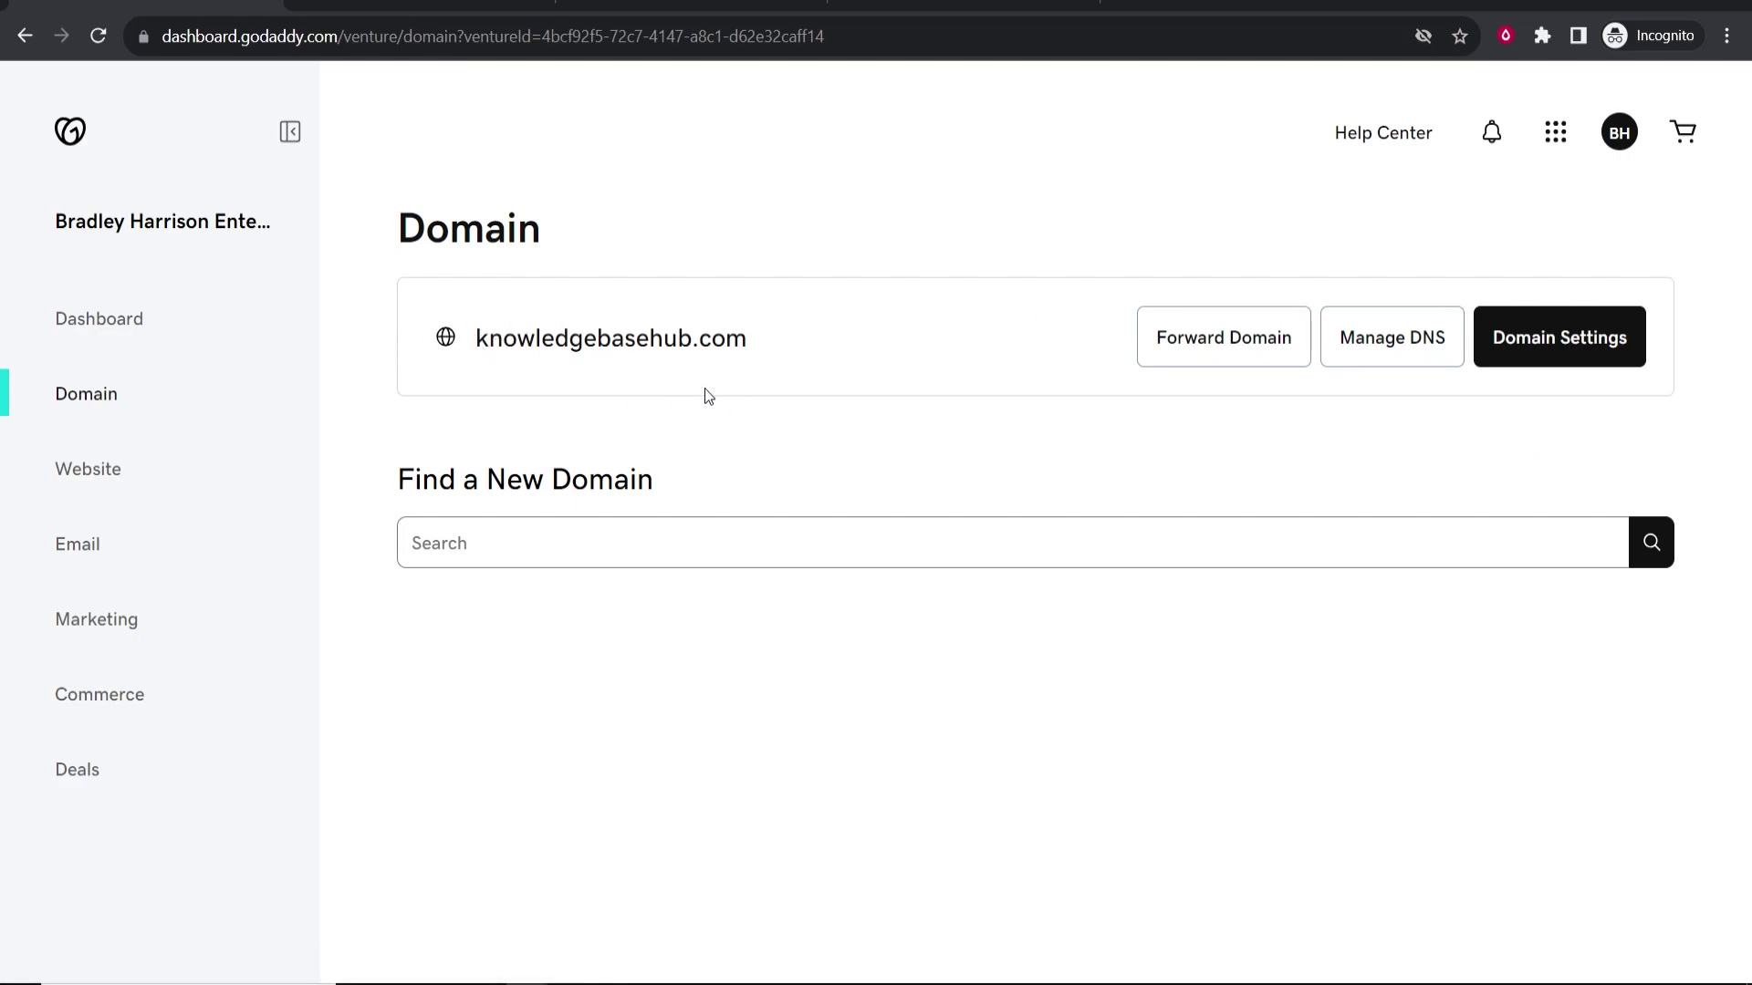
left_click_drag(764, 343, 465, 345)
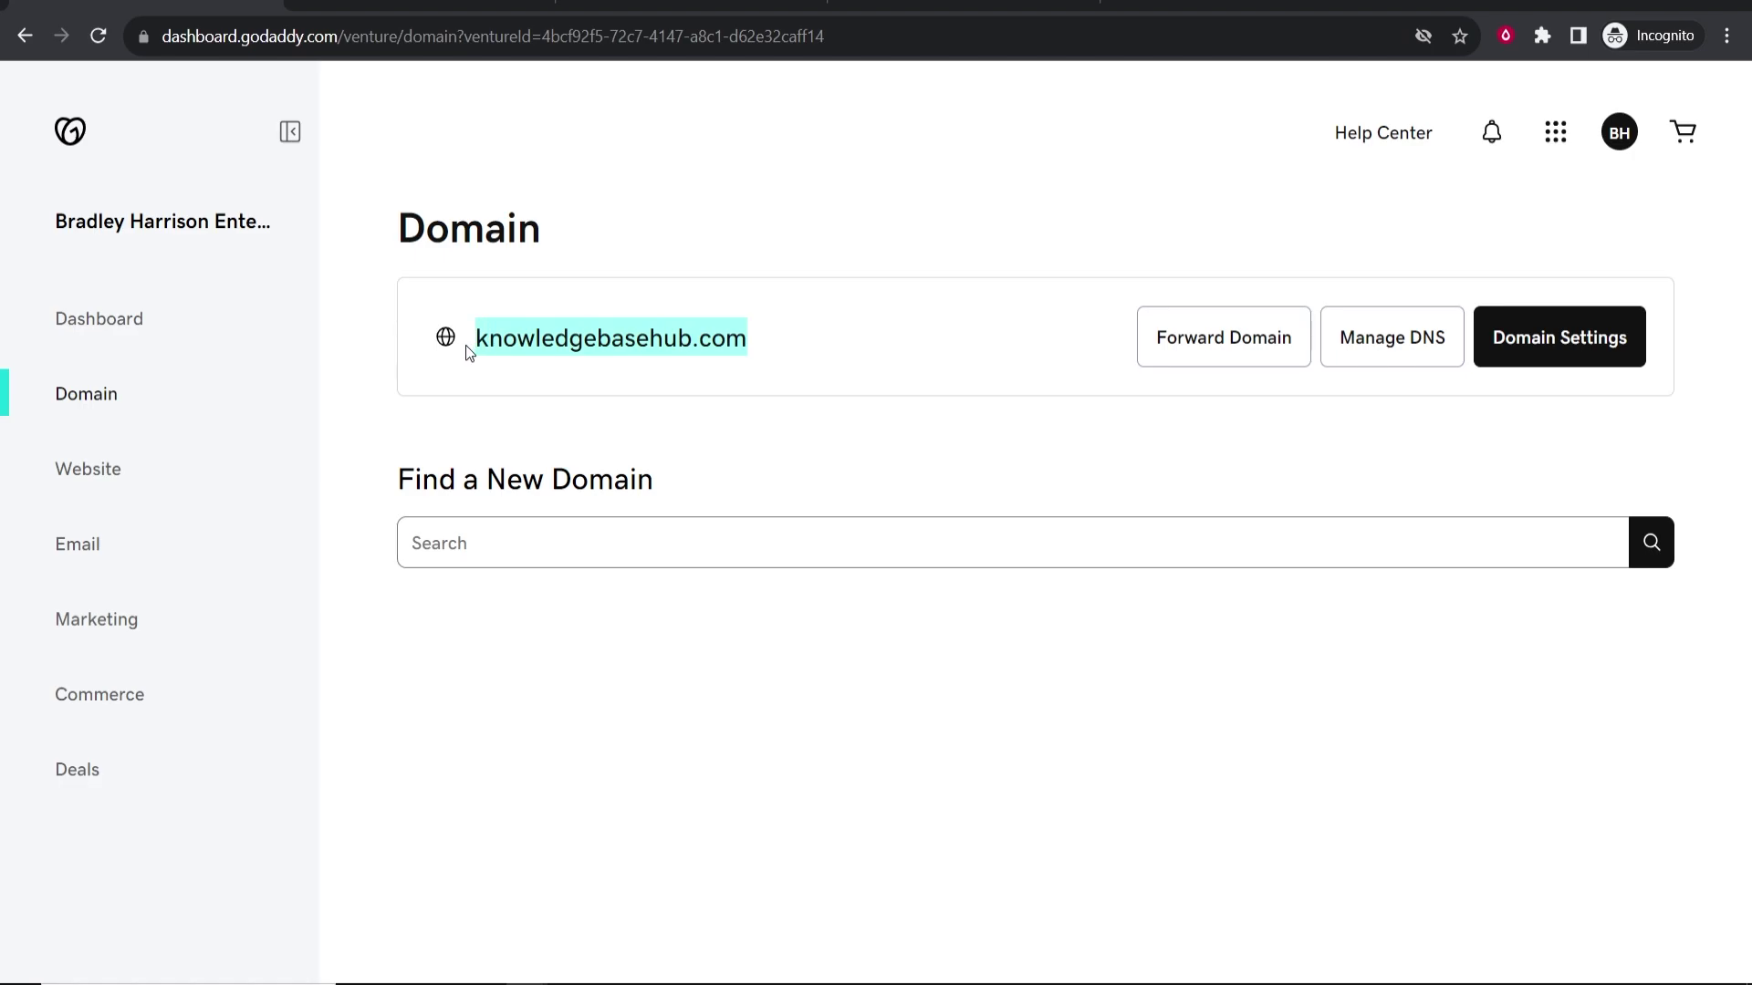
right_click(555, 343)
left_click(585, 359)
left_click(383, 6)
left_click(631, 518)
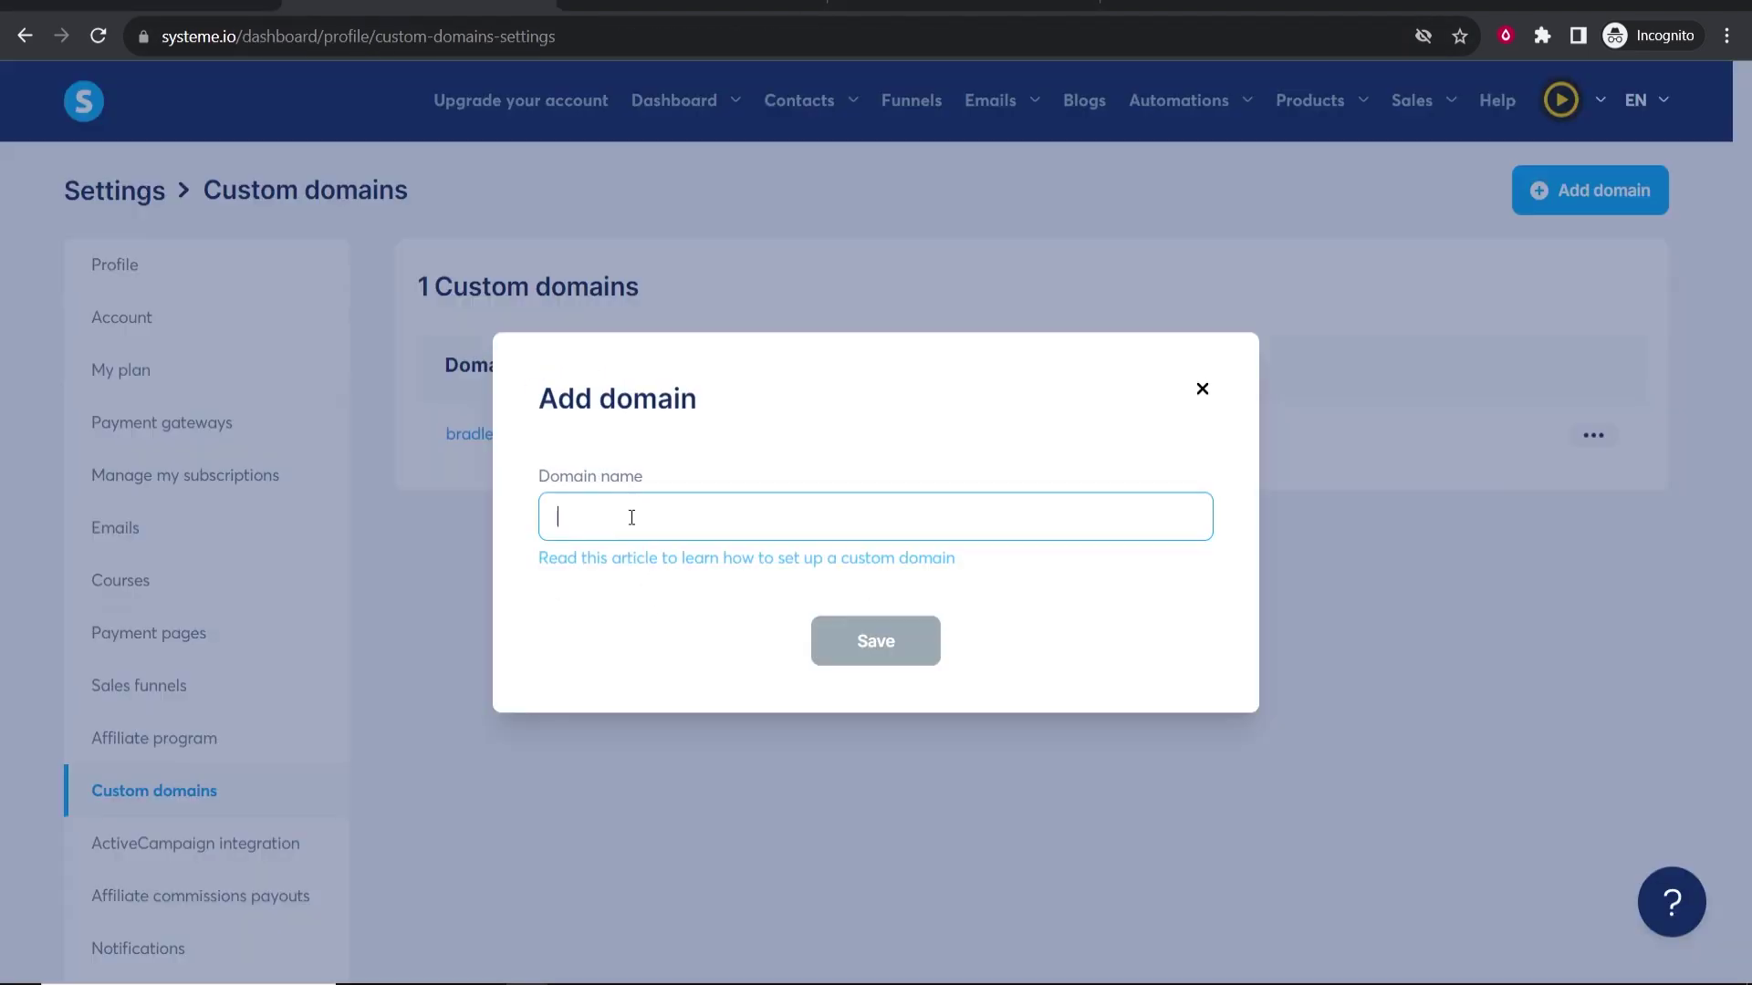
type("www")
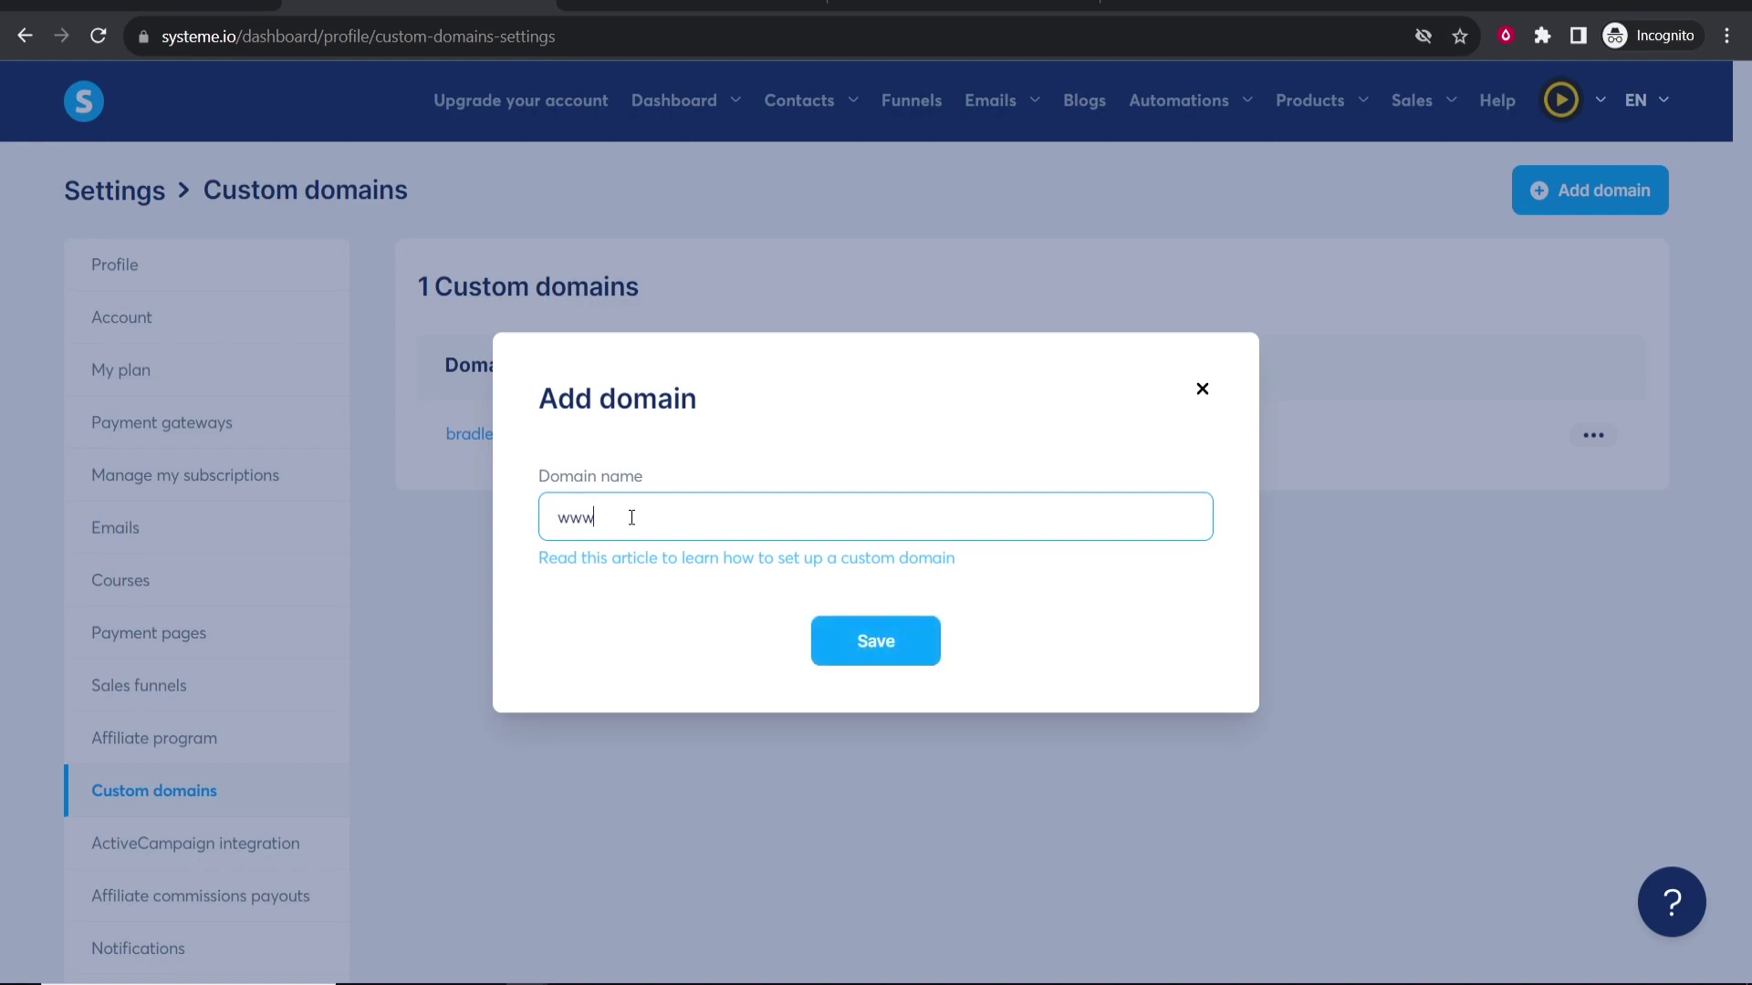
type(".")
right_click(631, 518)
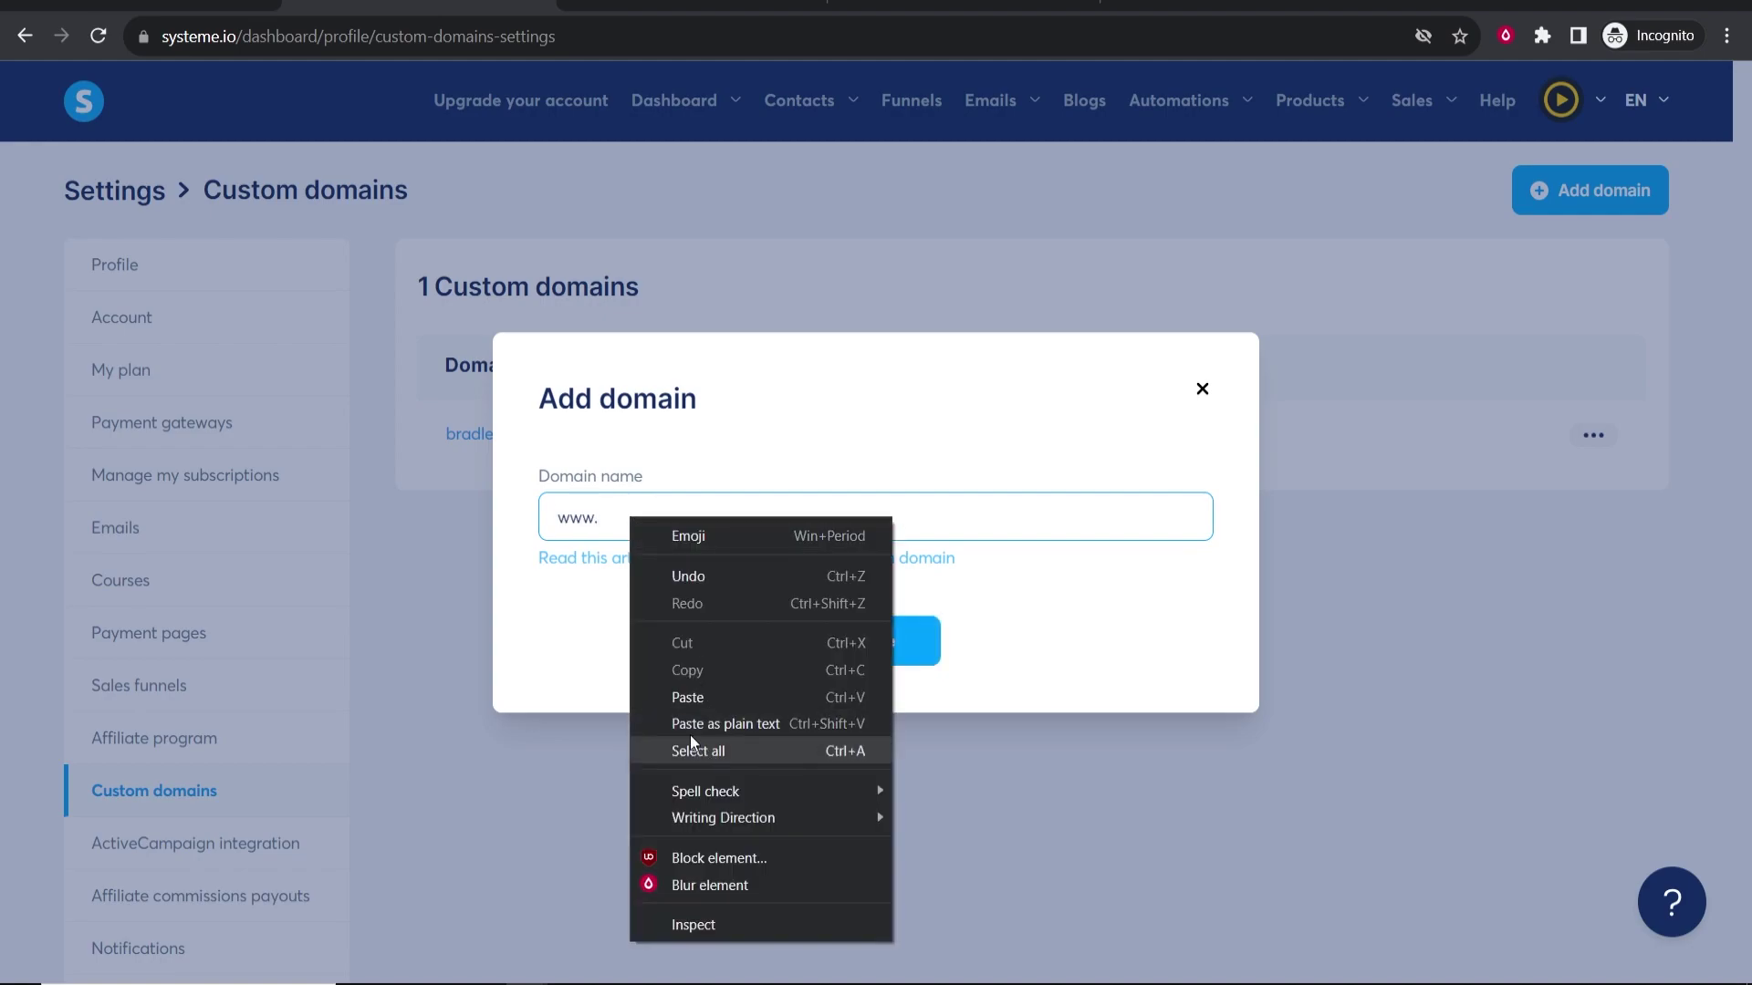
left_click(687, 695)
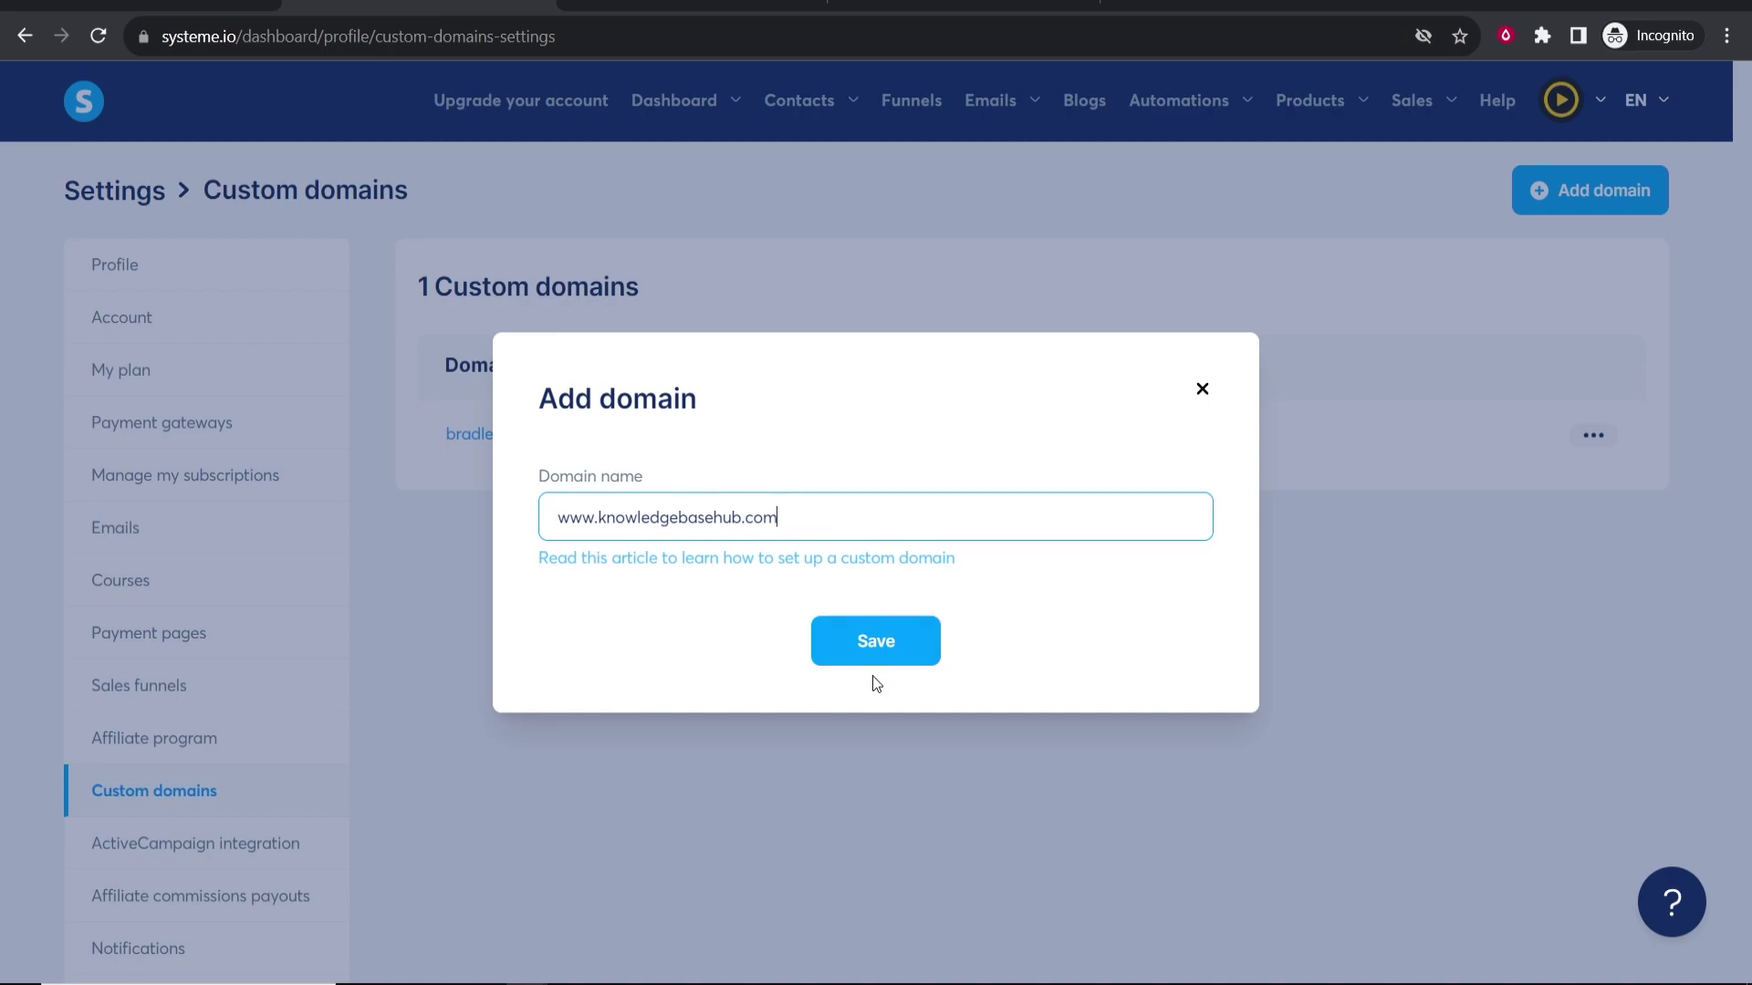
left_click(901, 650)
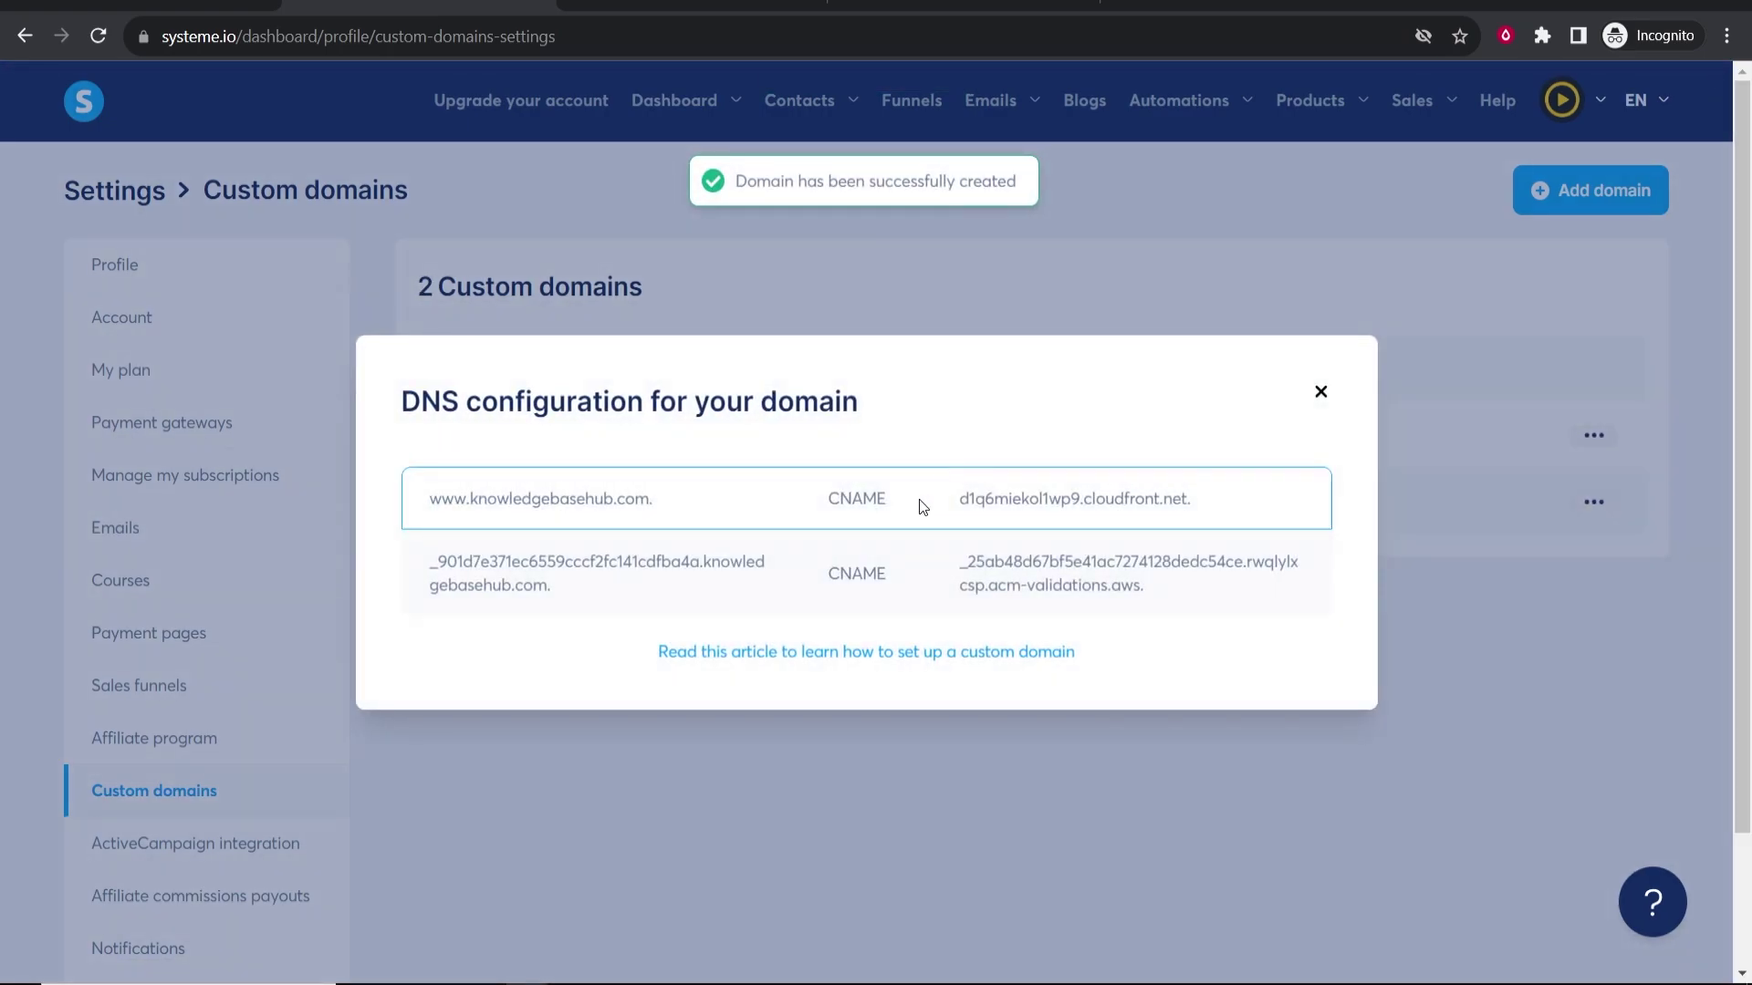
left_click_drag(401, 407, 873, 410)
Step: Open DNS management for knowledgebasehub.com and review the records table
left_click(873, 409)
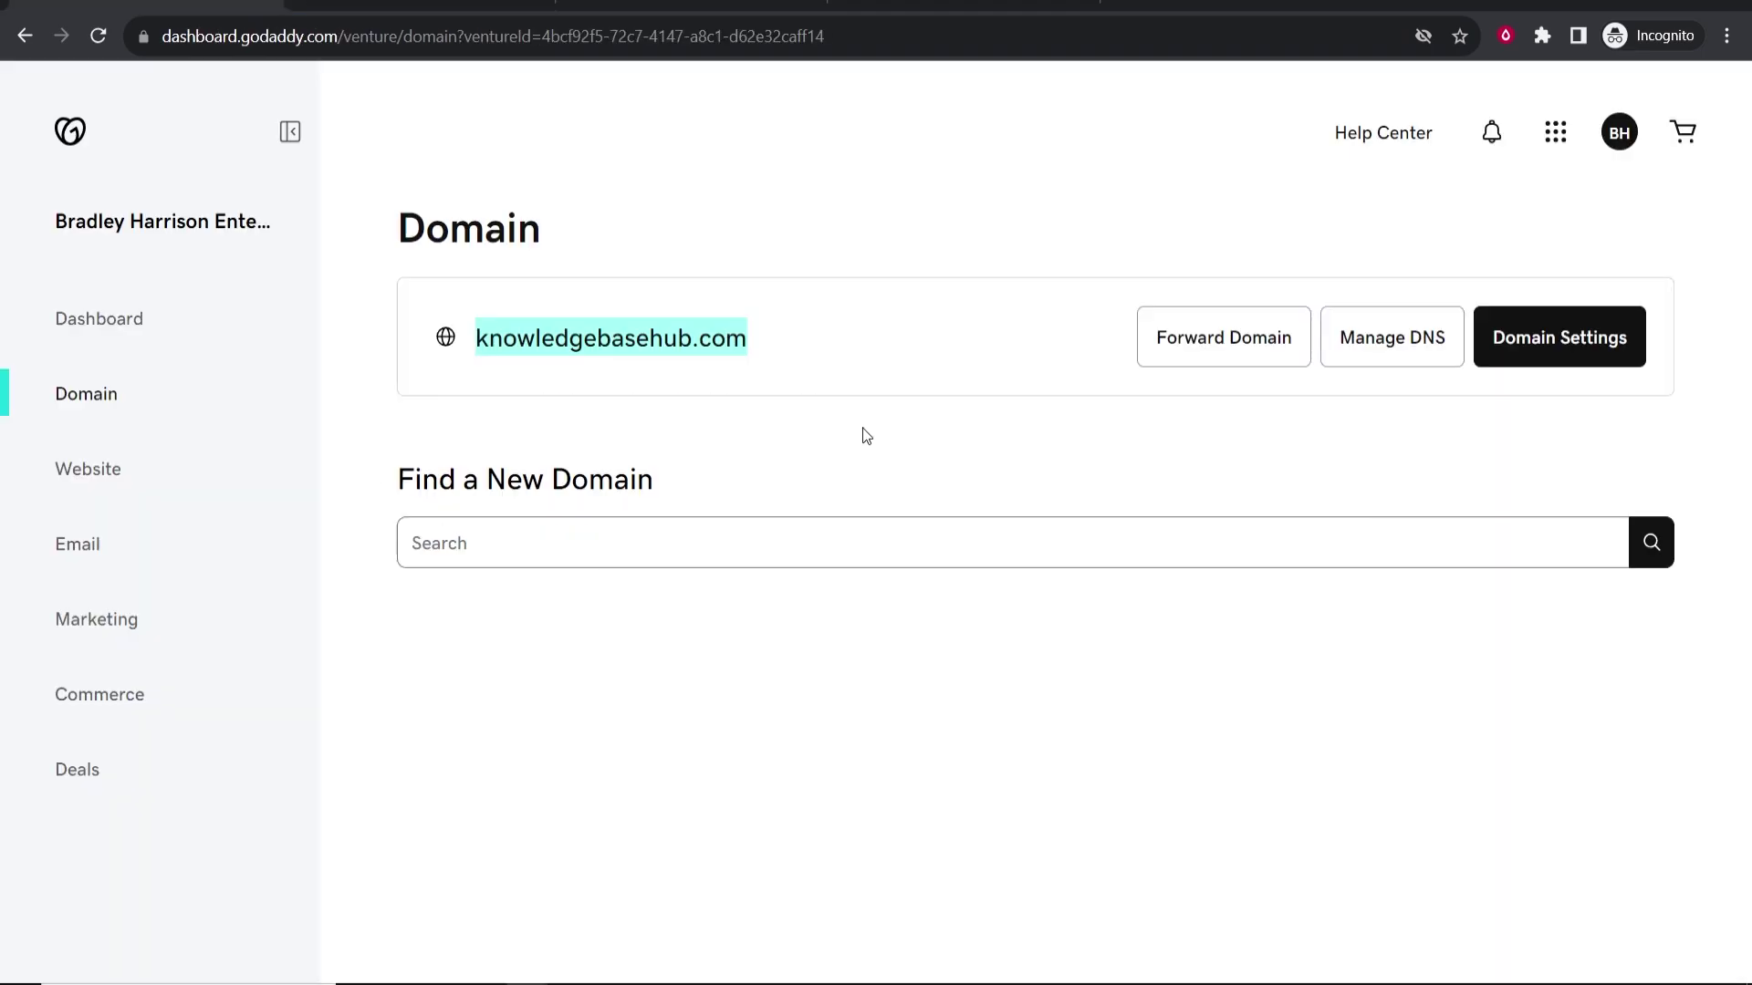
left_click(1411, 344)
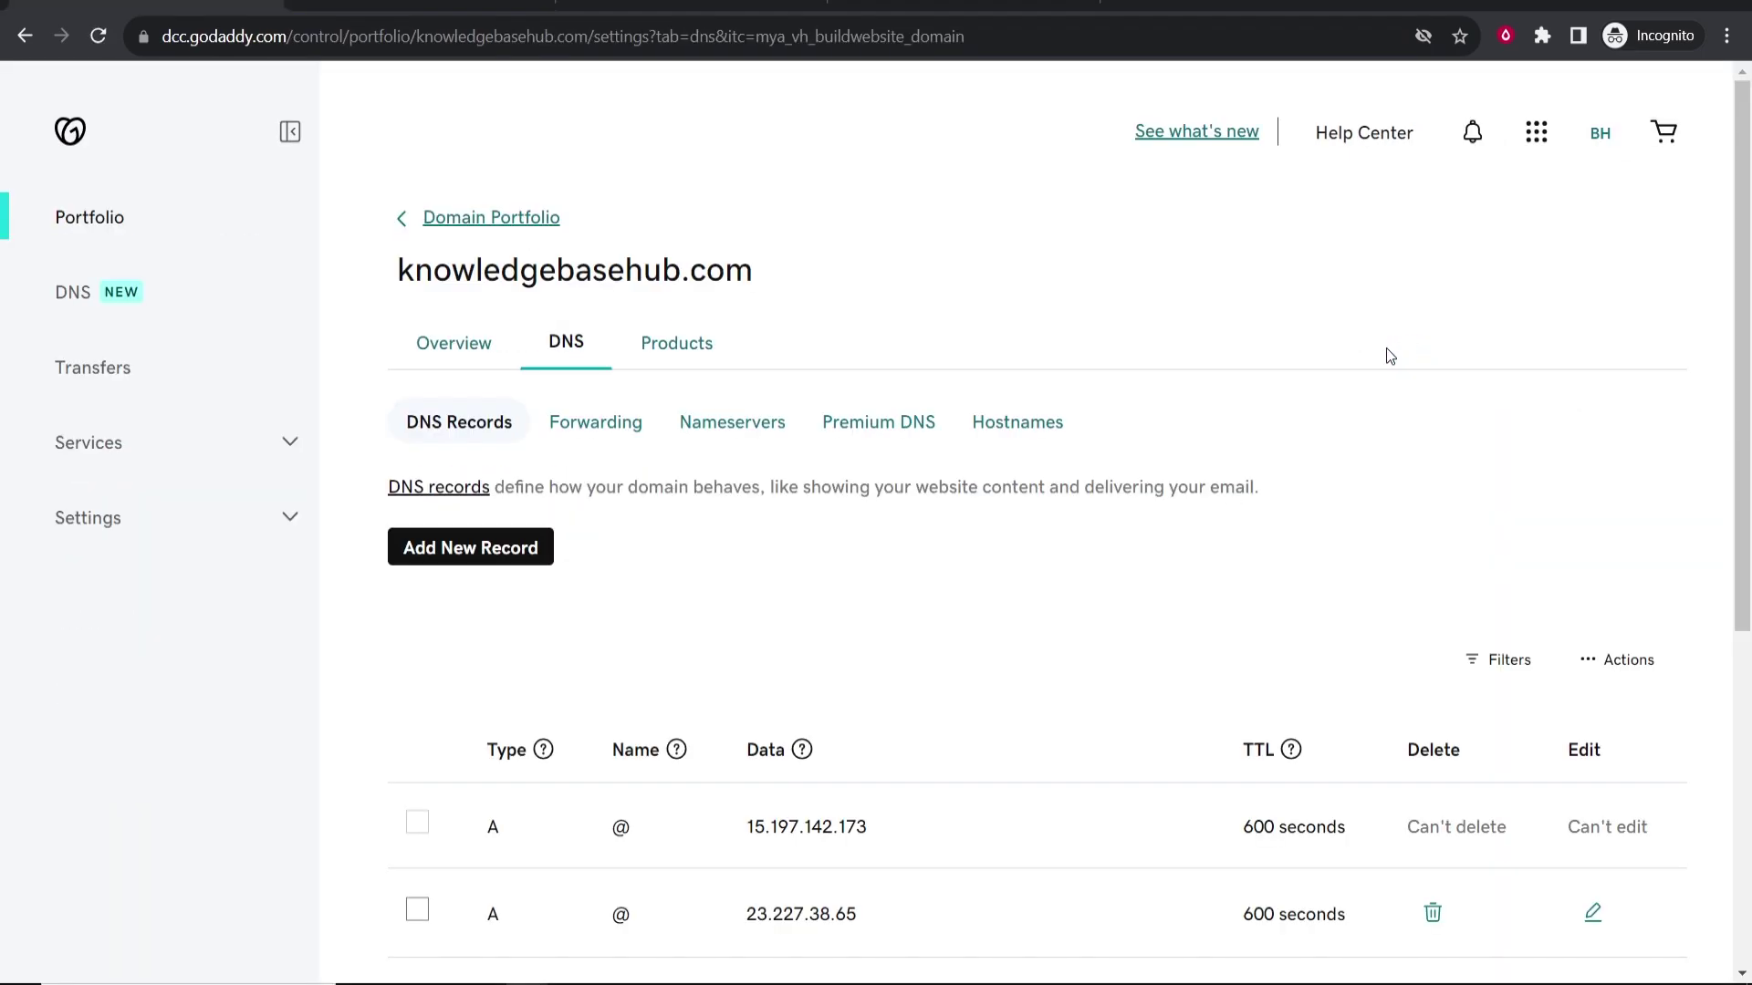
scroll(1387, 354, "down", 4)
scroll(1386, 348, "down", 2)
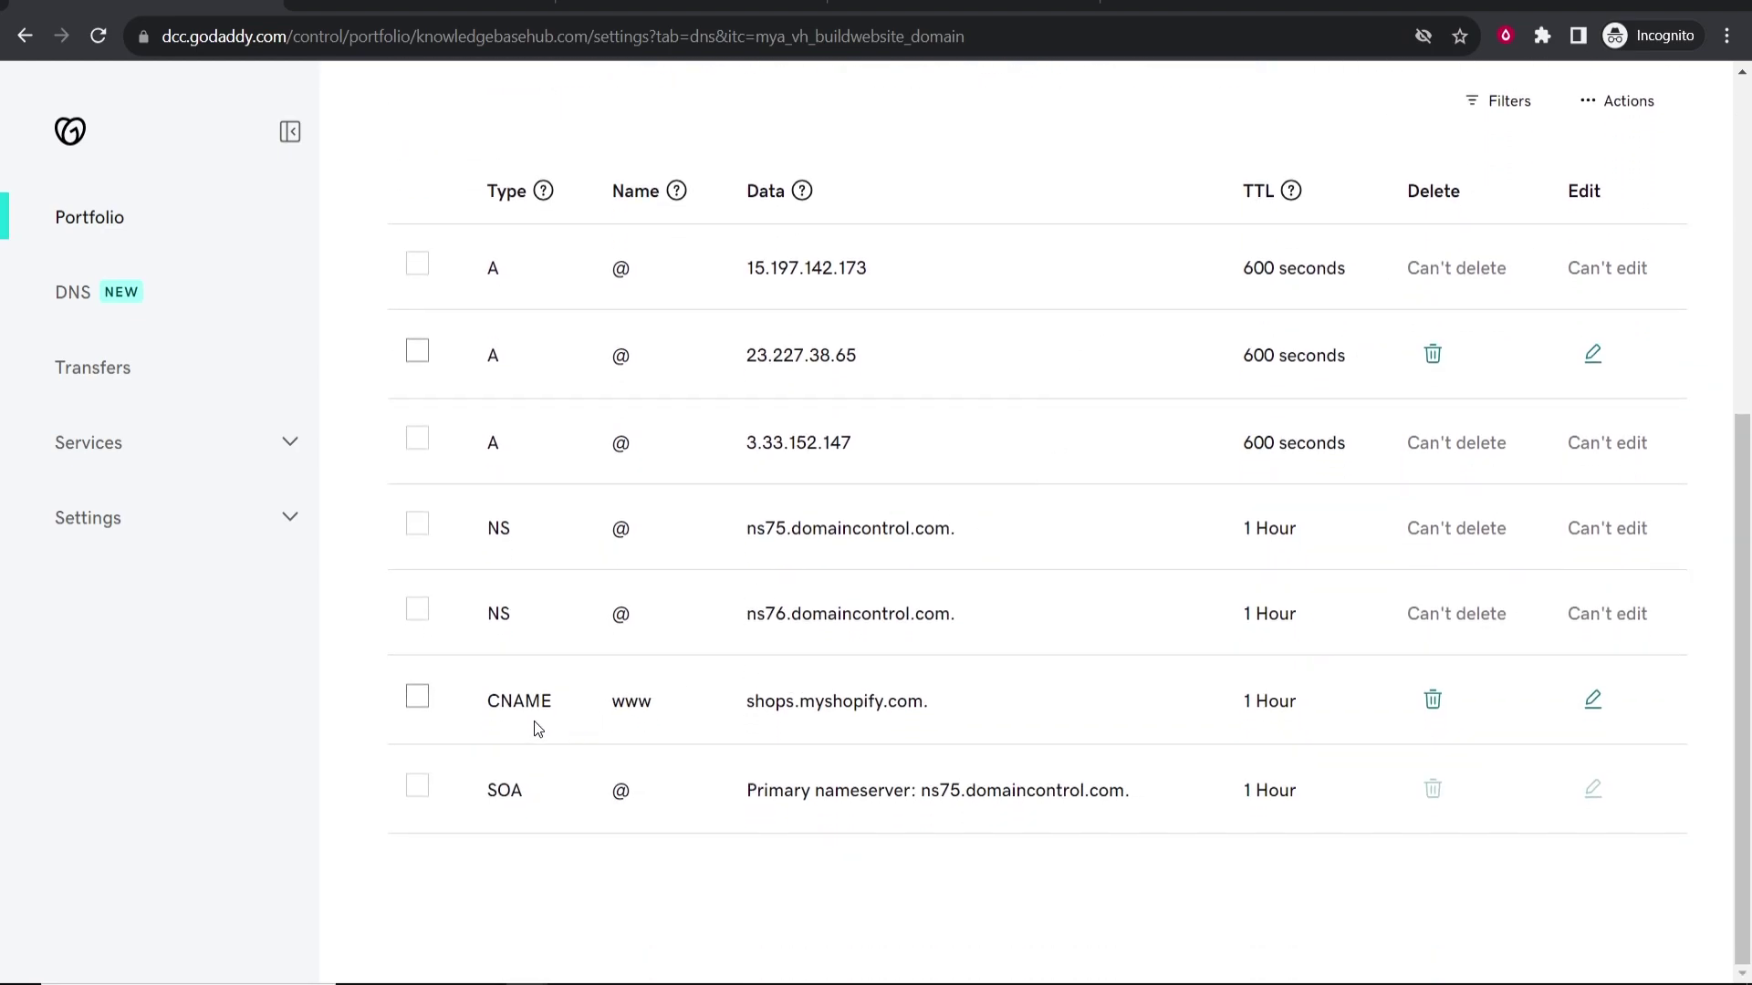
left_click(1456, 613)
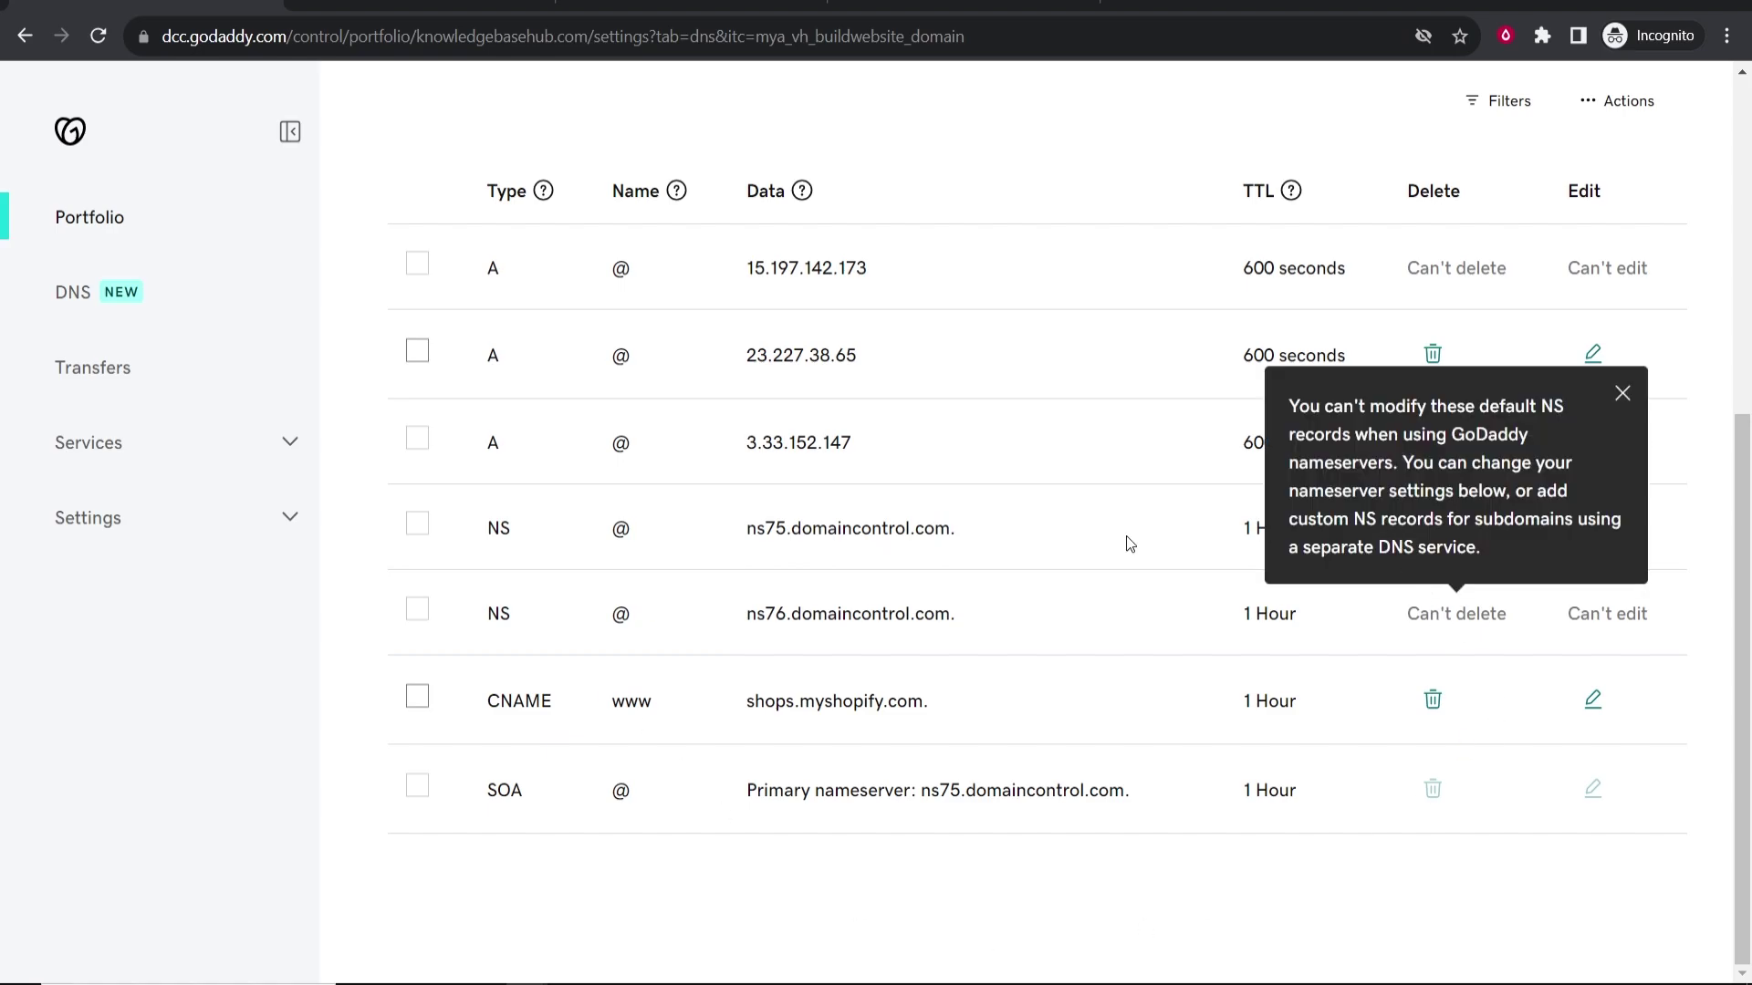
left_click(1129, 544)
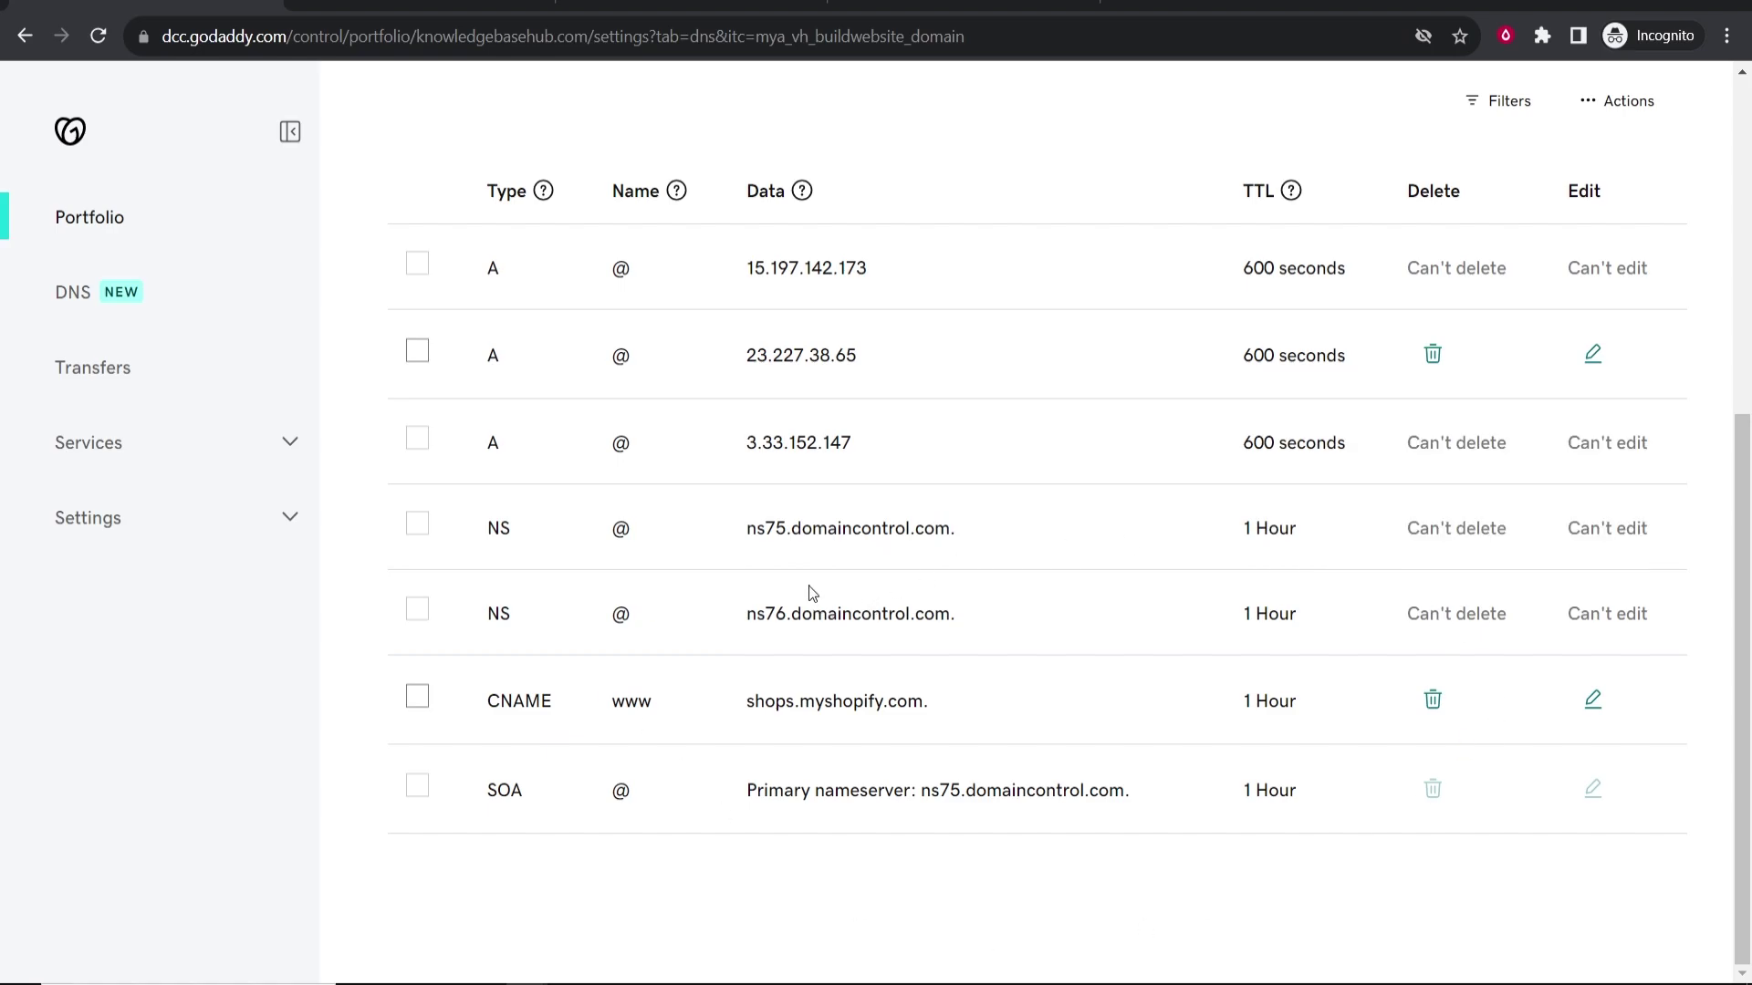
Step: Delete the 23.227.38.65 A record and the www CNAME pointing to shops.myshopify.com
left_click(1435, 358)
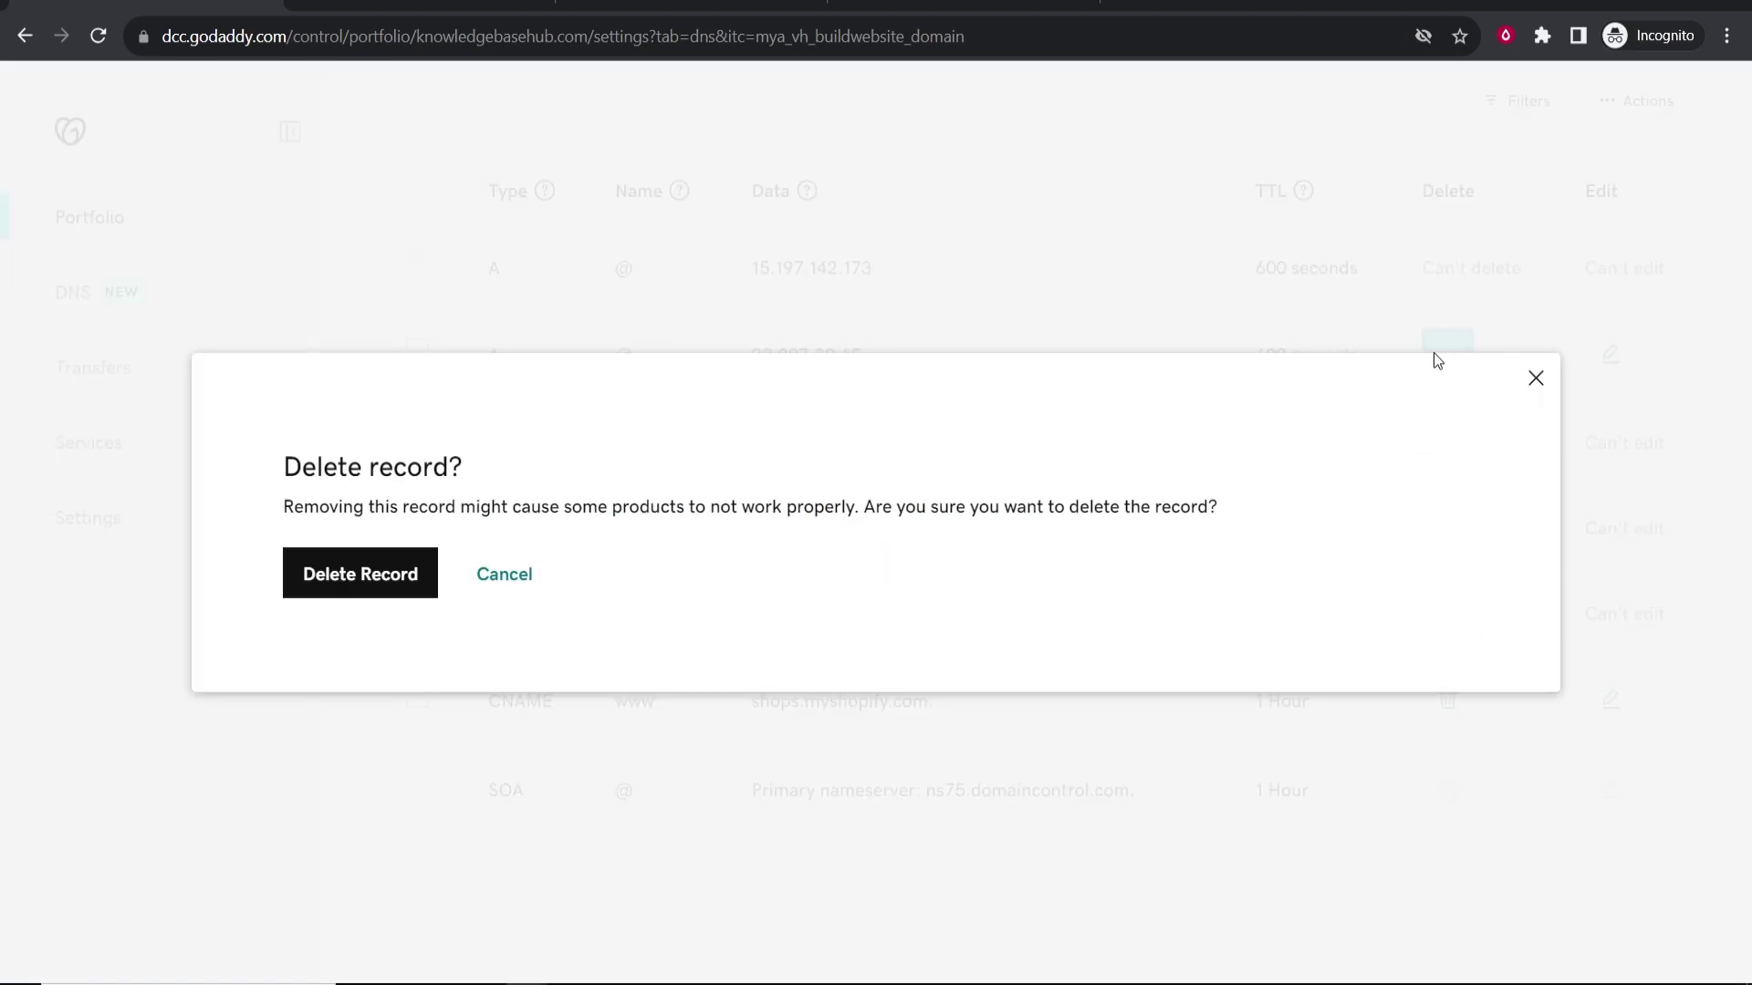
left_click(383, 573)
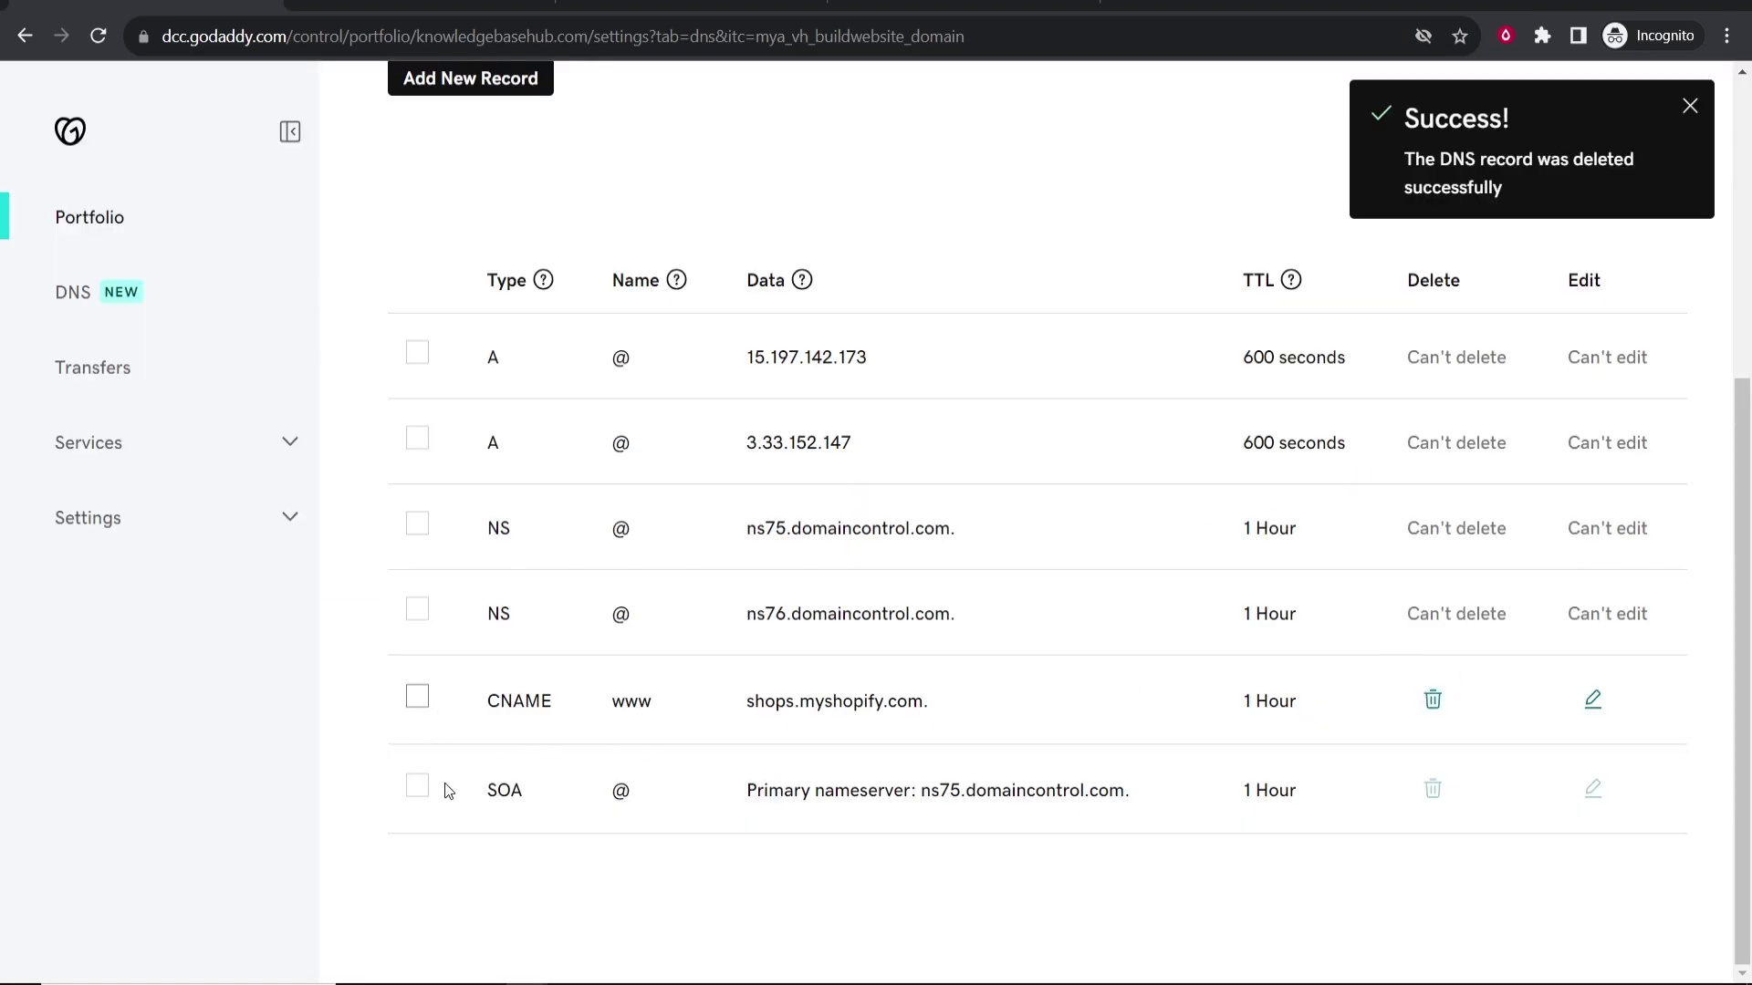
left_click(423, 701)
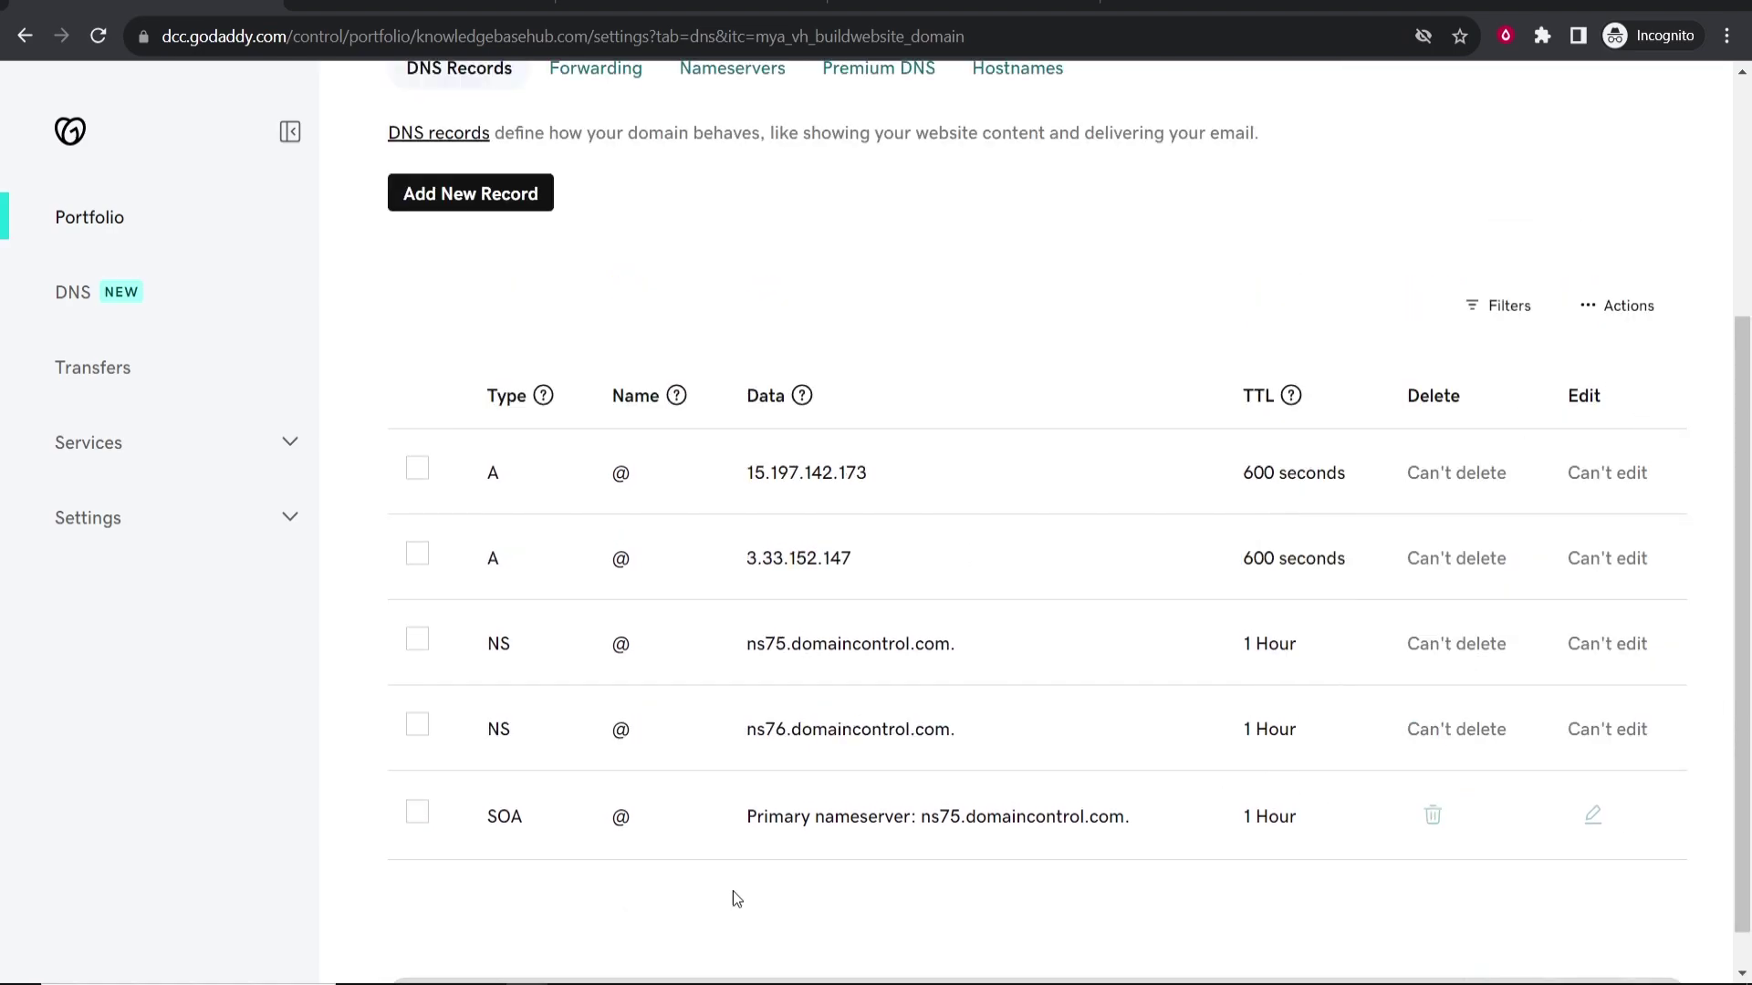
Step: Start a new GoDaddy DNS record of type CNAME
mouse_move(676, 395)
left_click(839, 205)
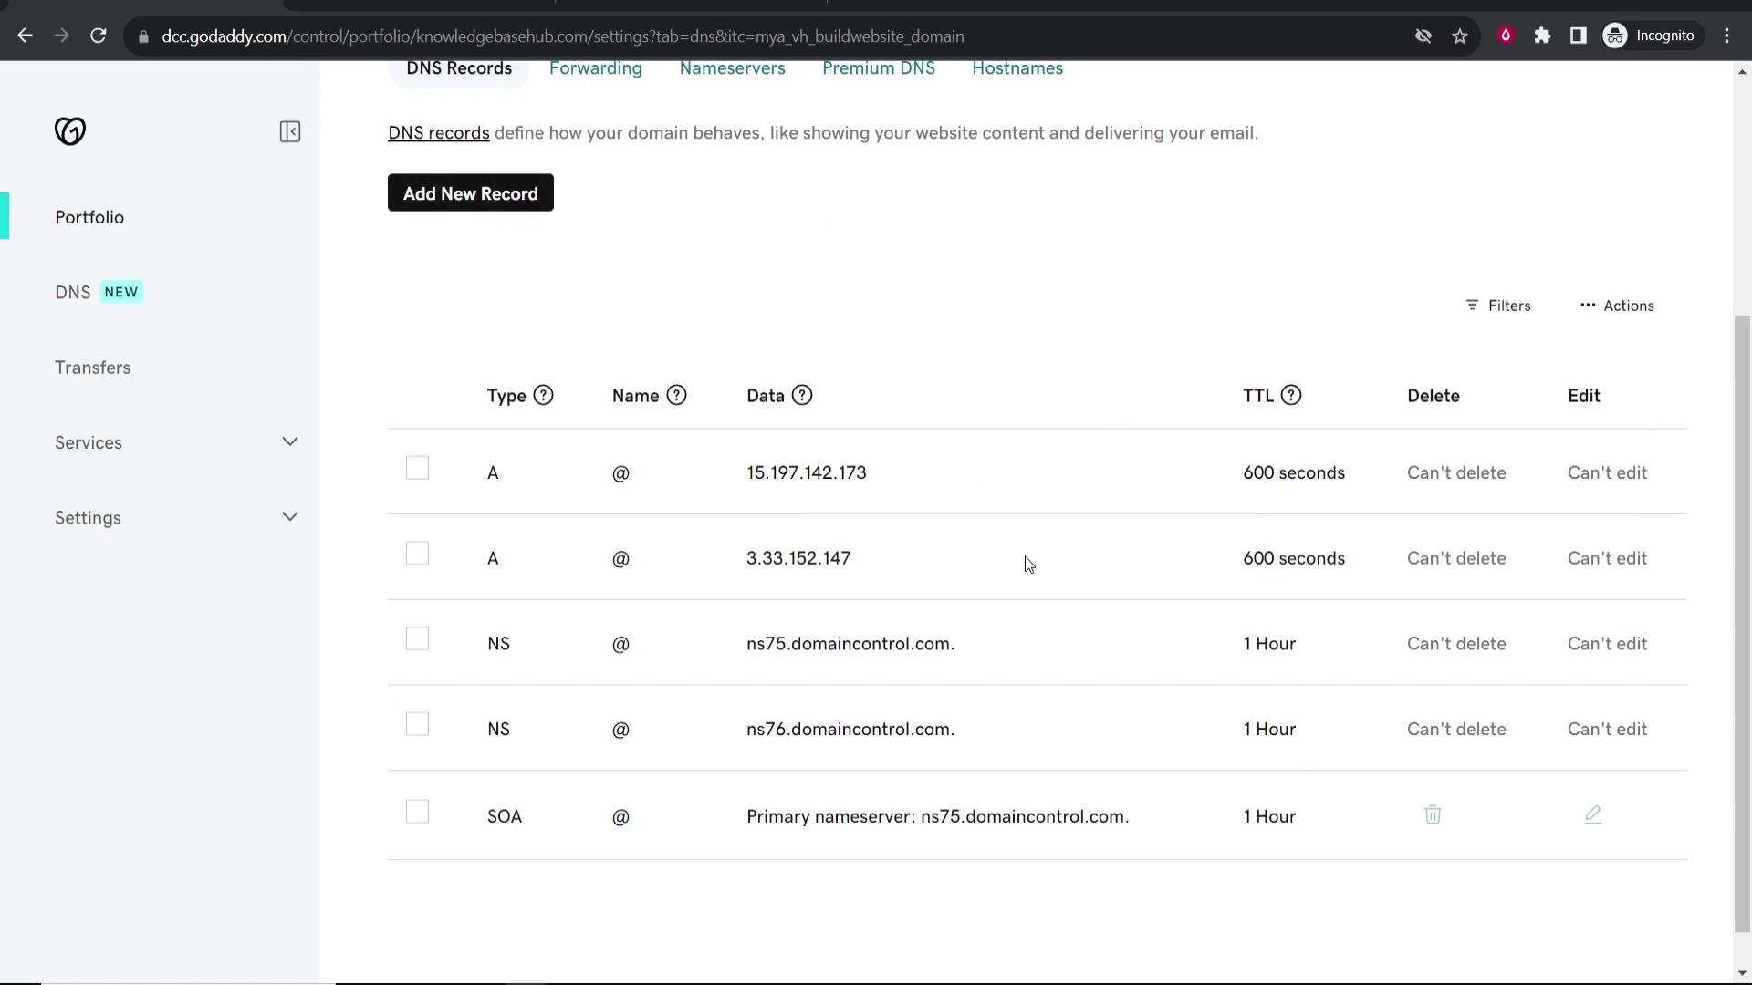
left_click(481, 192)
left_click(516, 361)
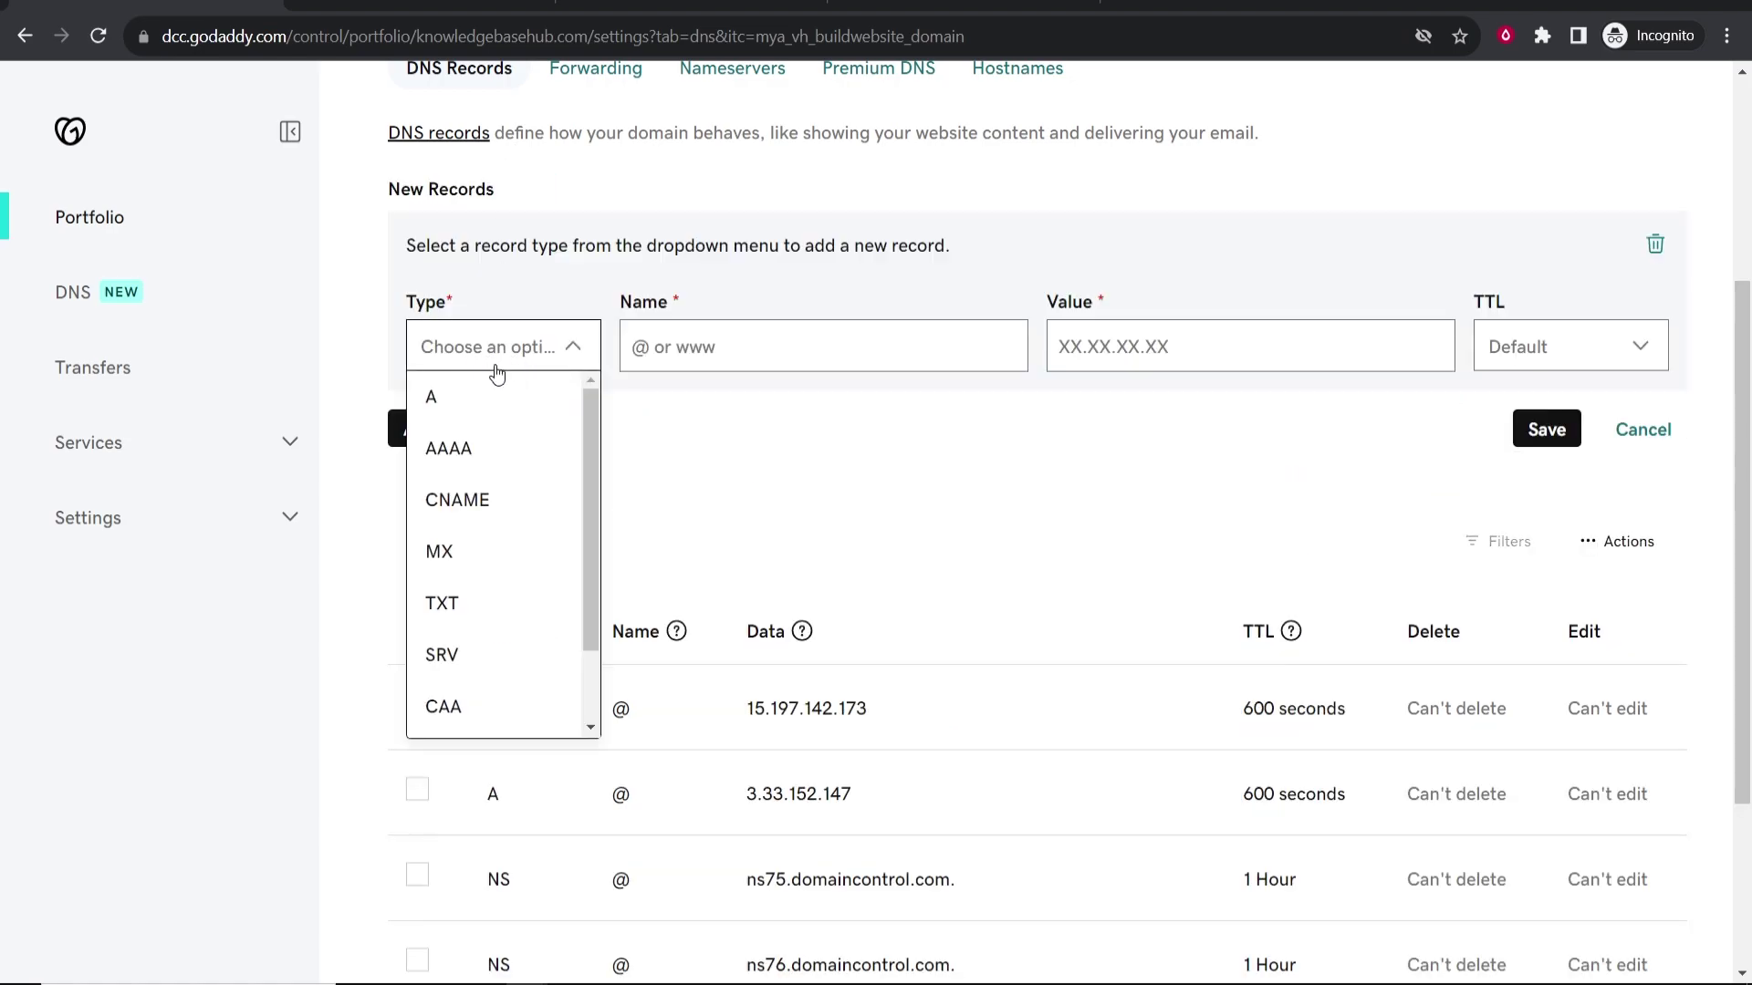
left_click(457, 503)
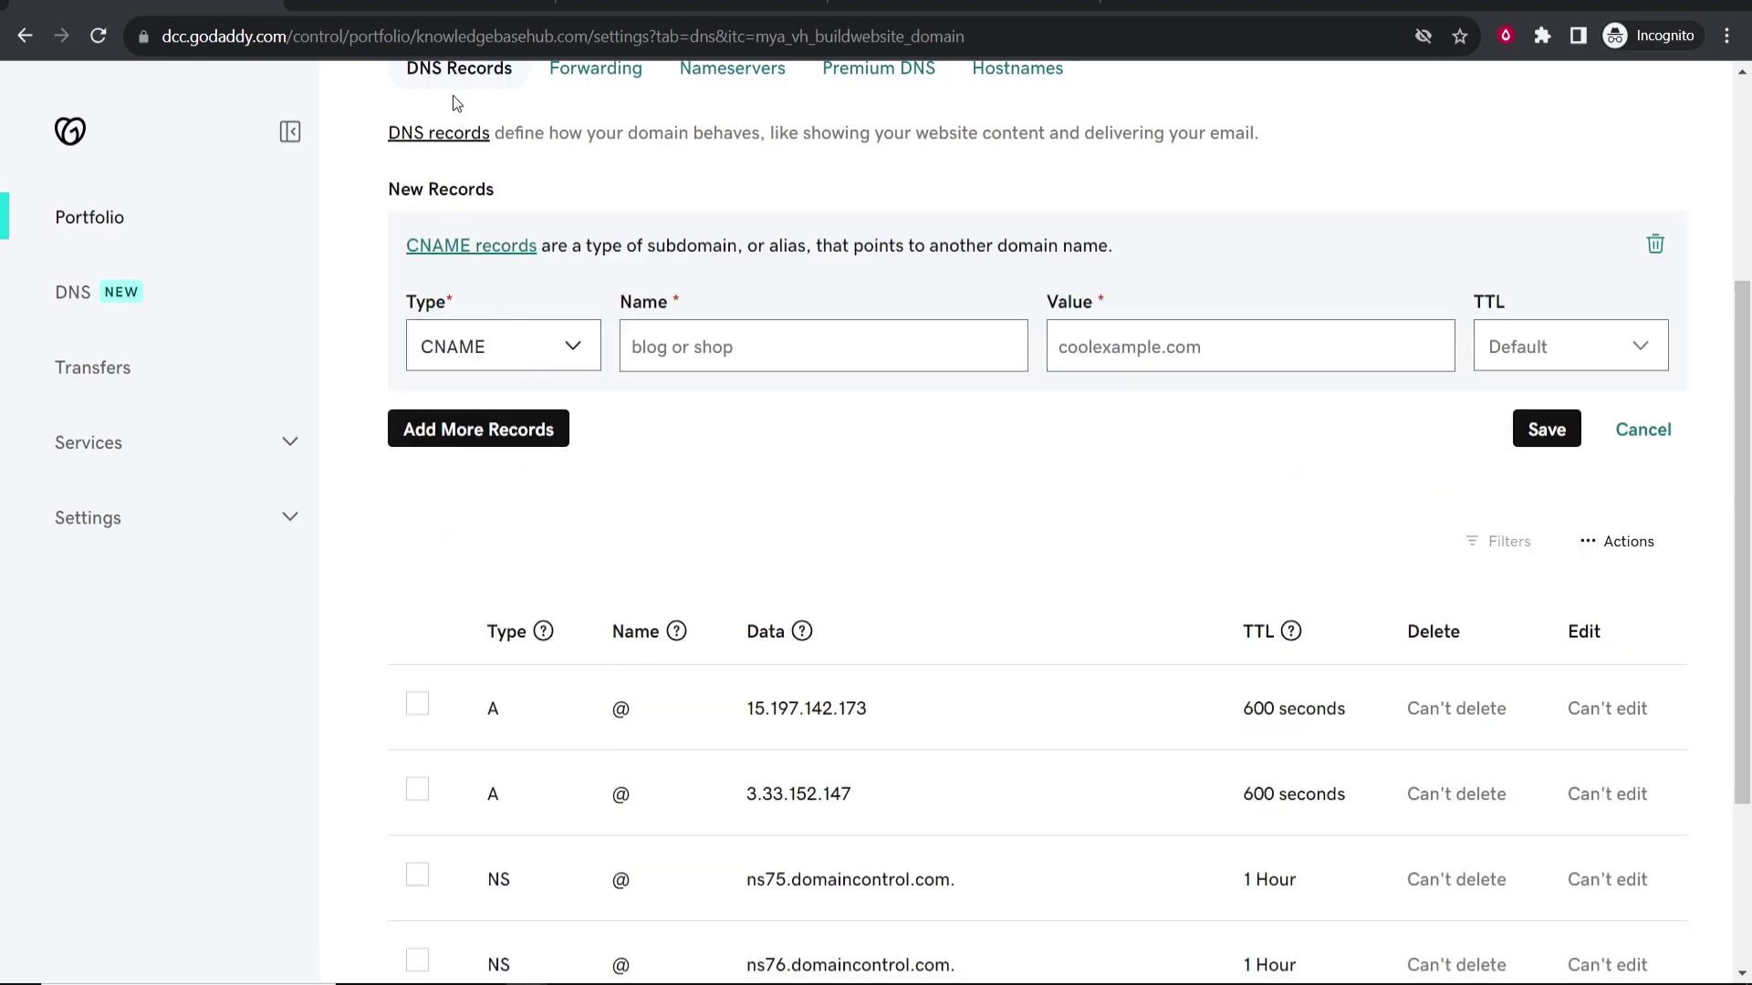
Step: Set the record name to www, copied from Systeme.io's DNS configuration
left_click(411, 5)
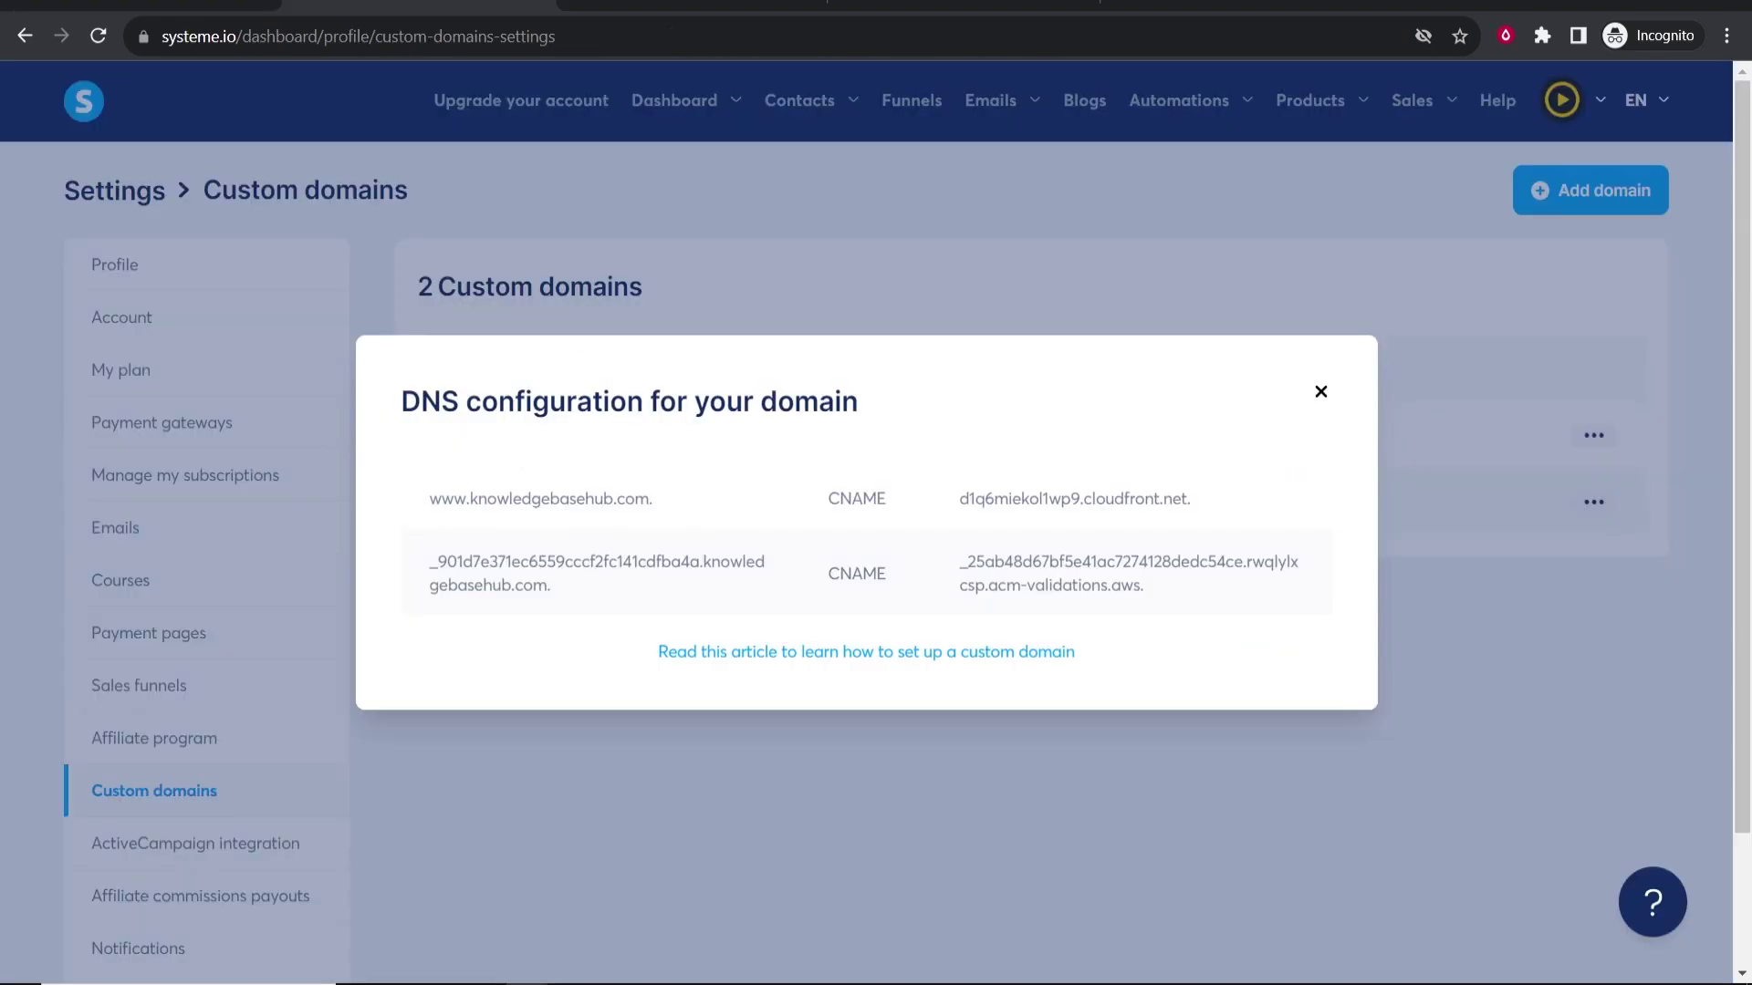
double_click(849, 499)
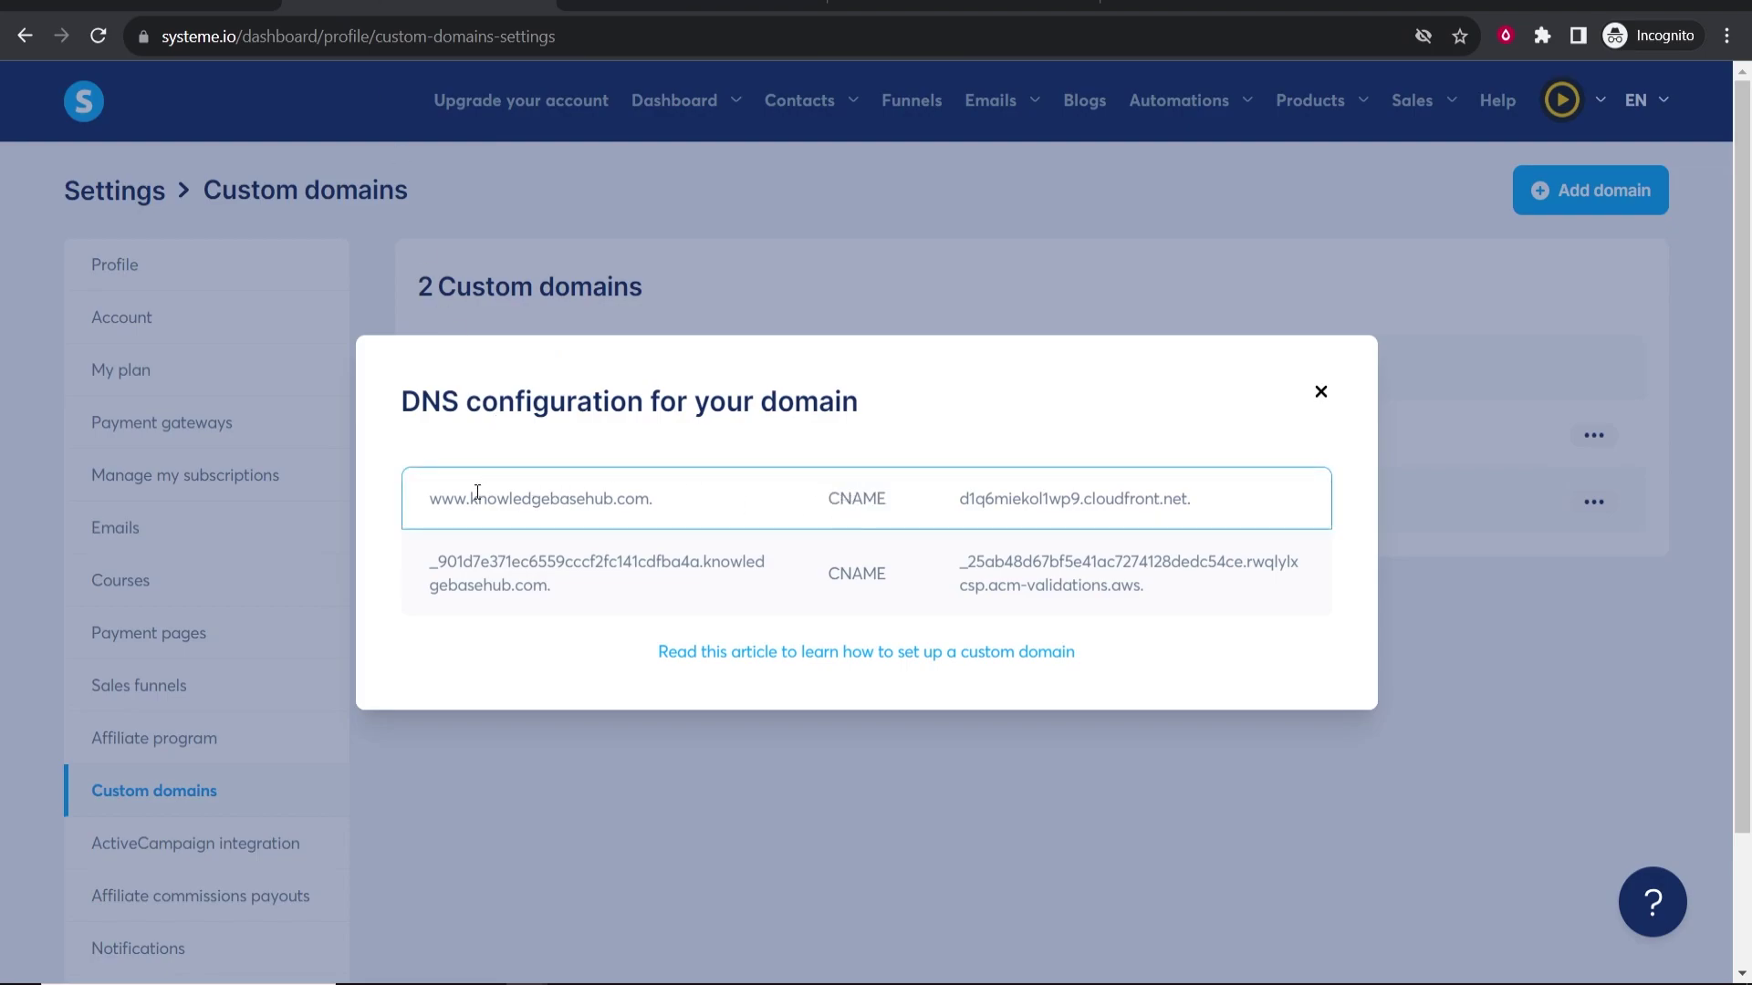
left_click_drag(431, 499, 467, 500)
right_click(443, 491)
left_click(464, 508)
left_click(141, 6)
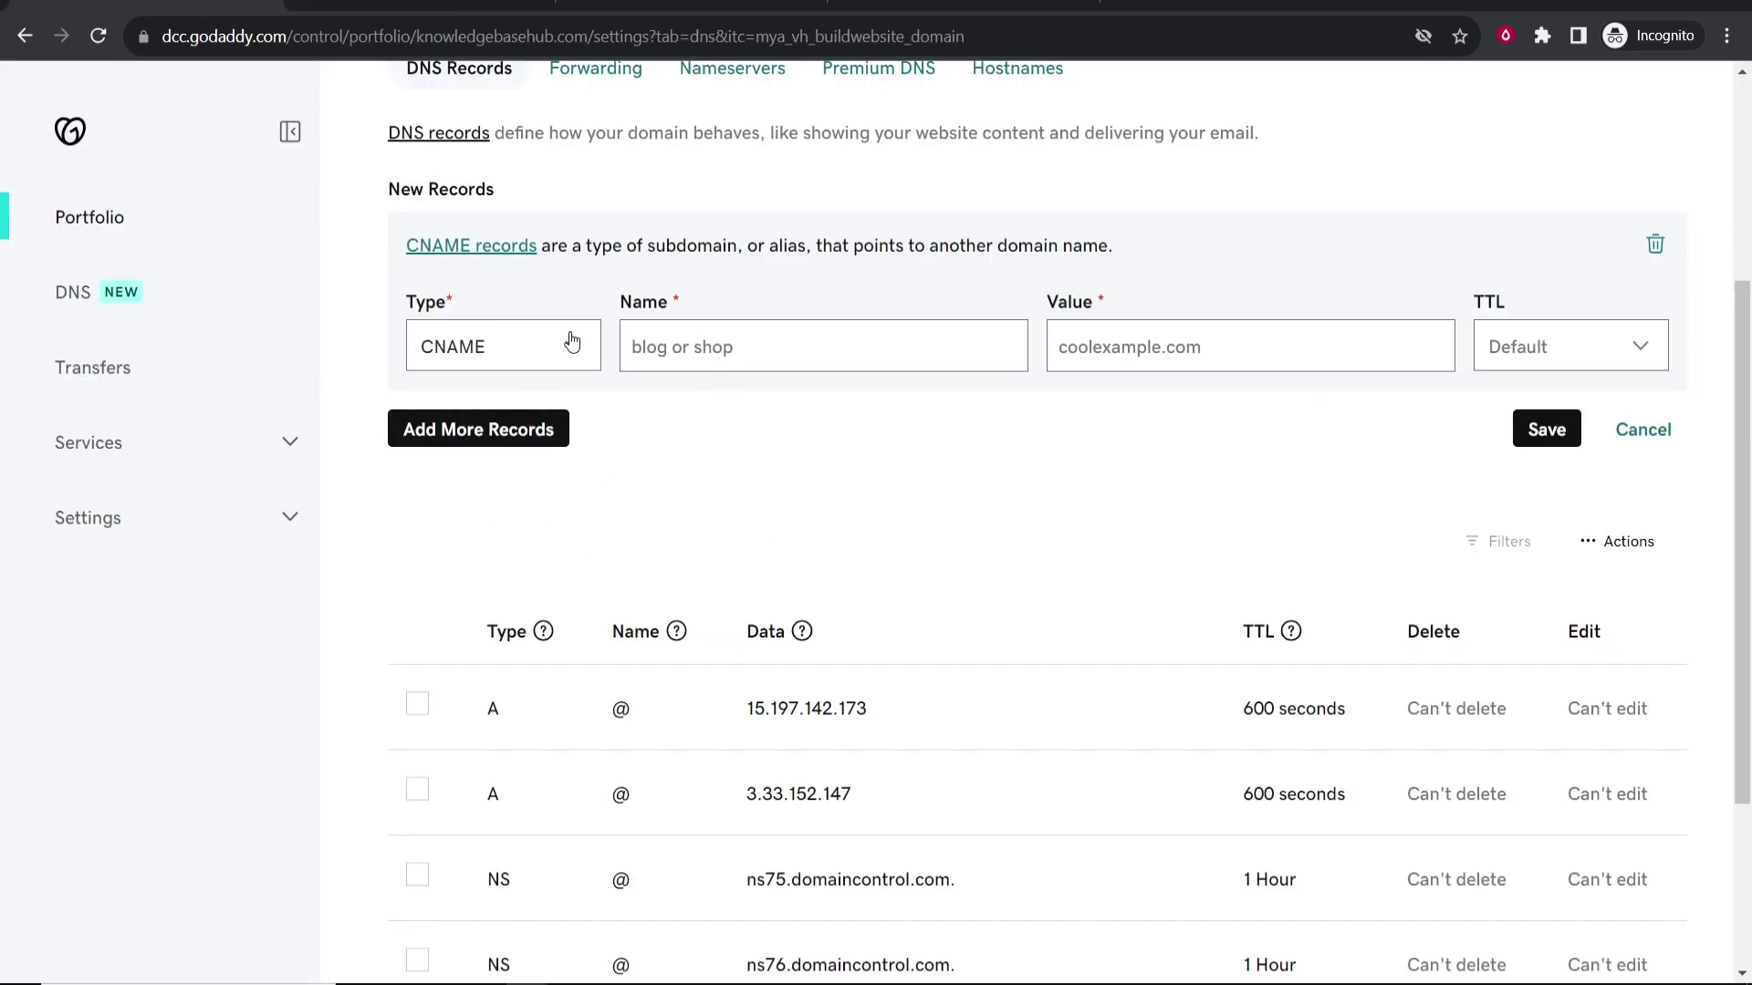
right_click(746, 351)
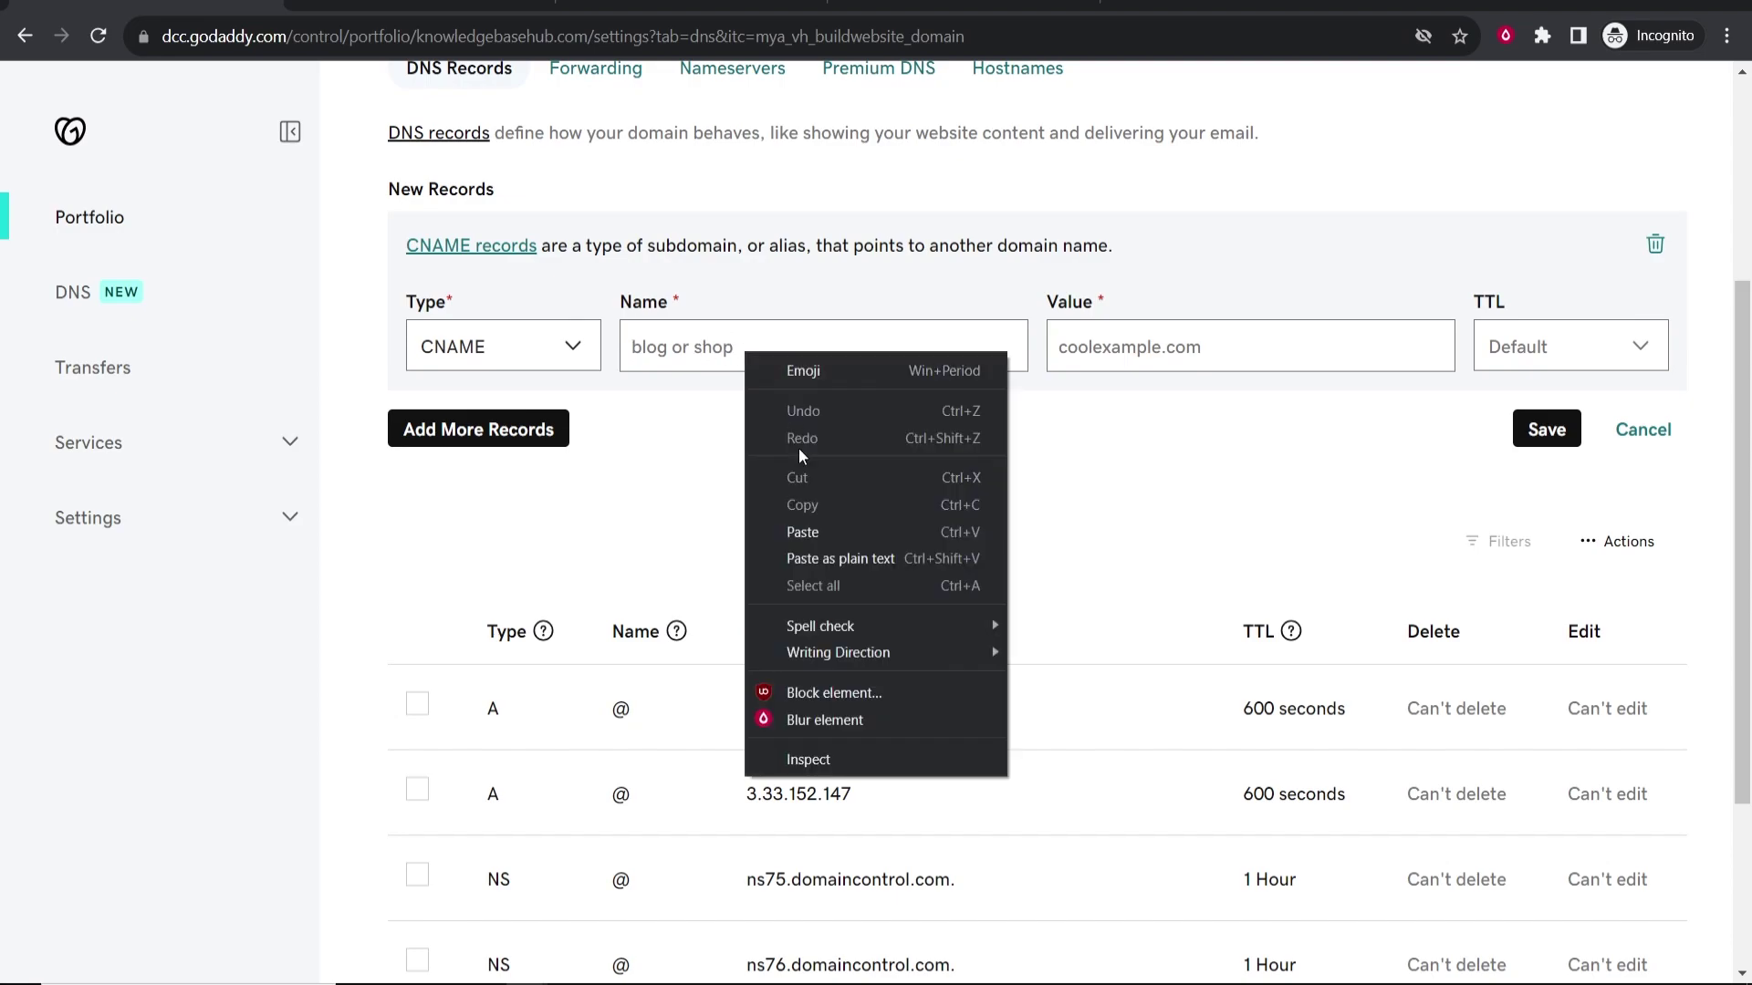
left_click(817, 532)
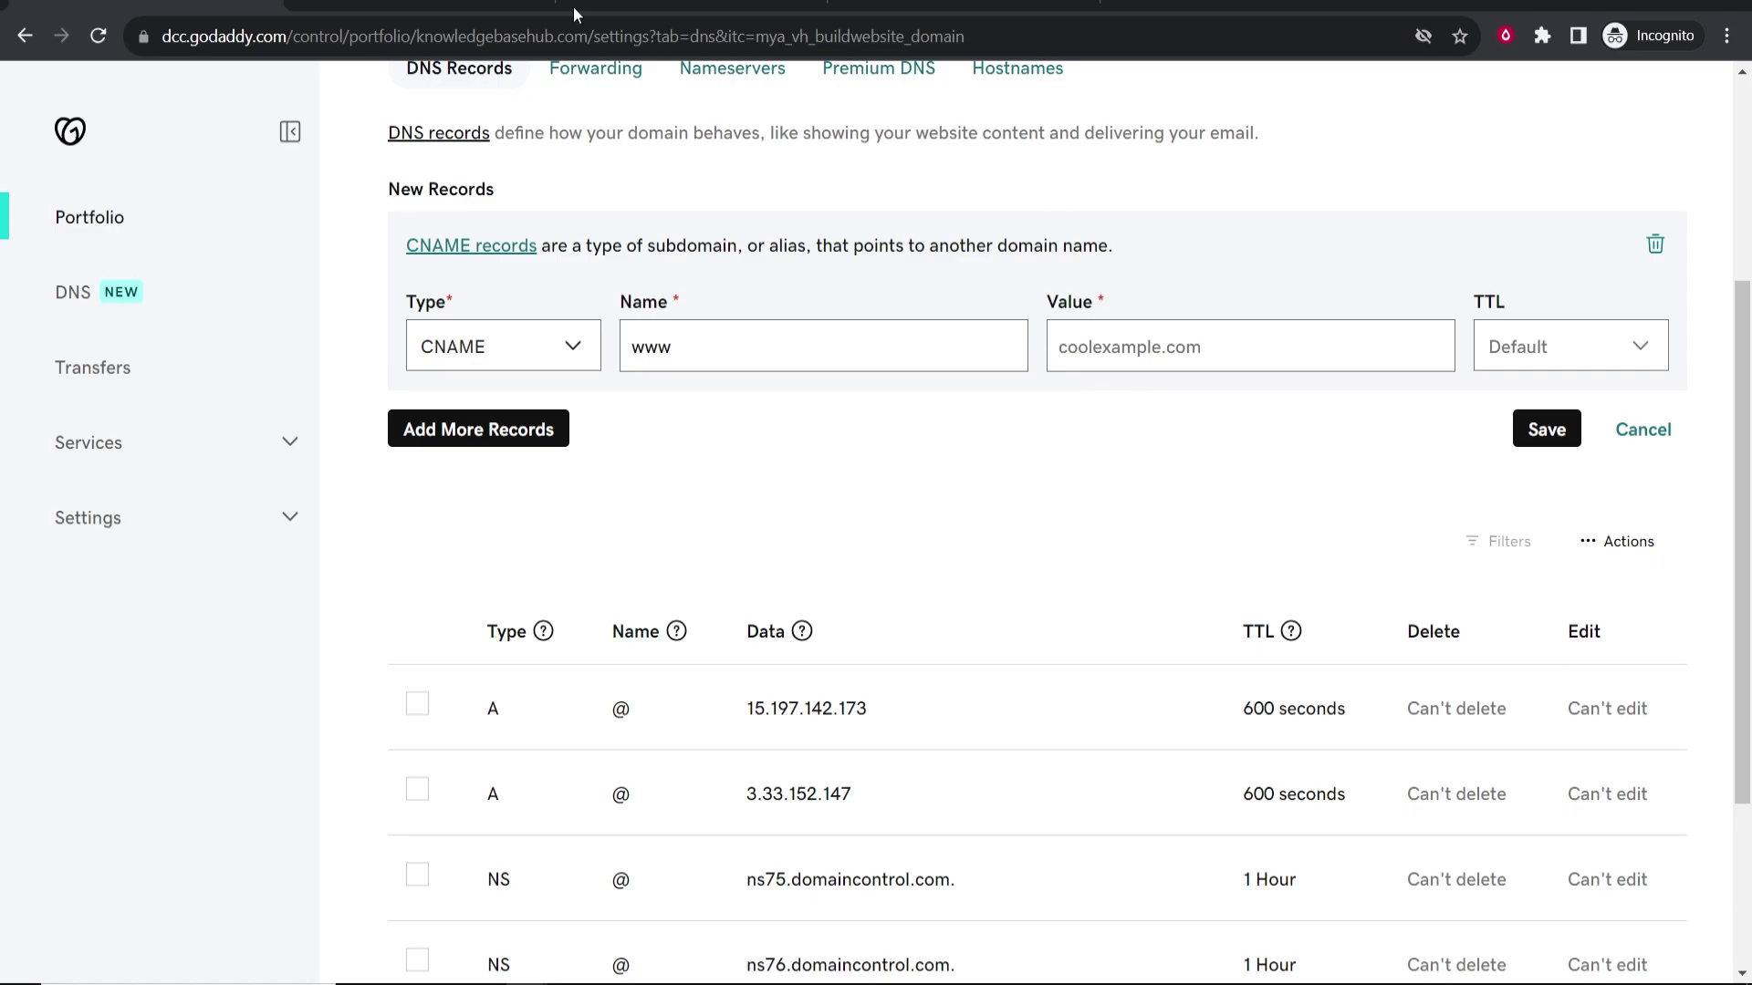
Step: Set the record value to d1q6miekol1wp9.cloudfront.net., copied from Systeme.io
left_click(419, 5)
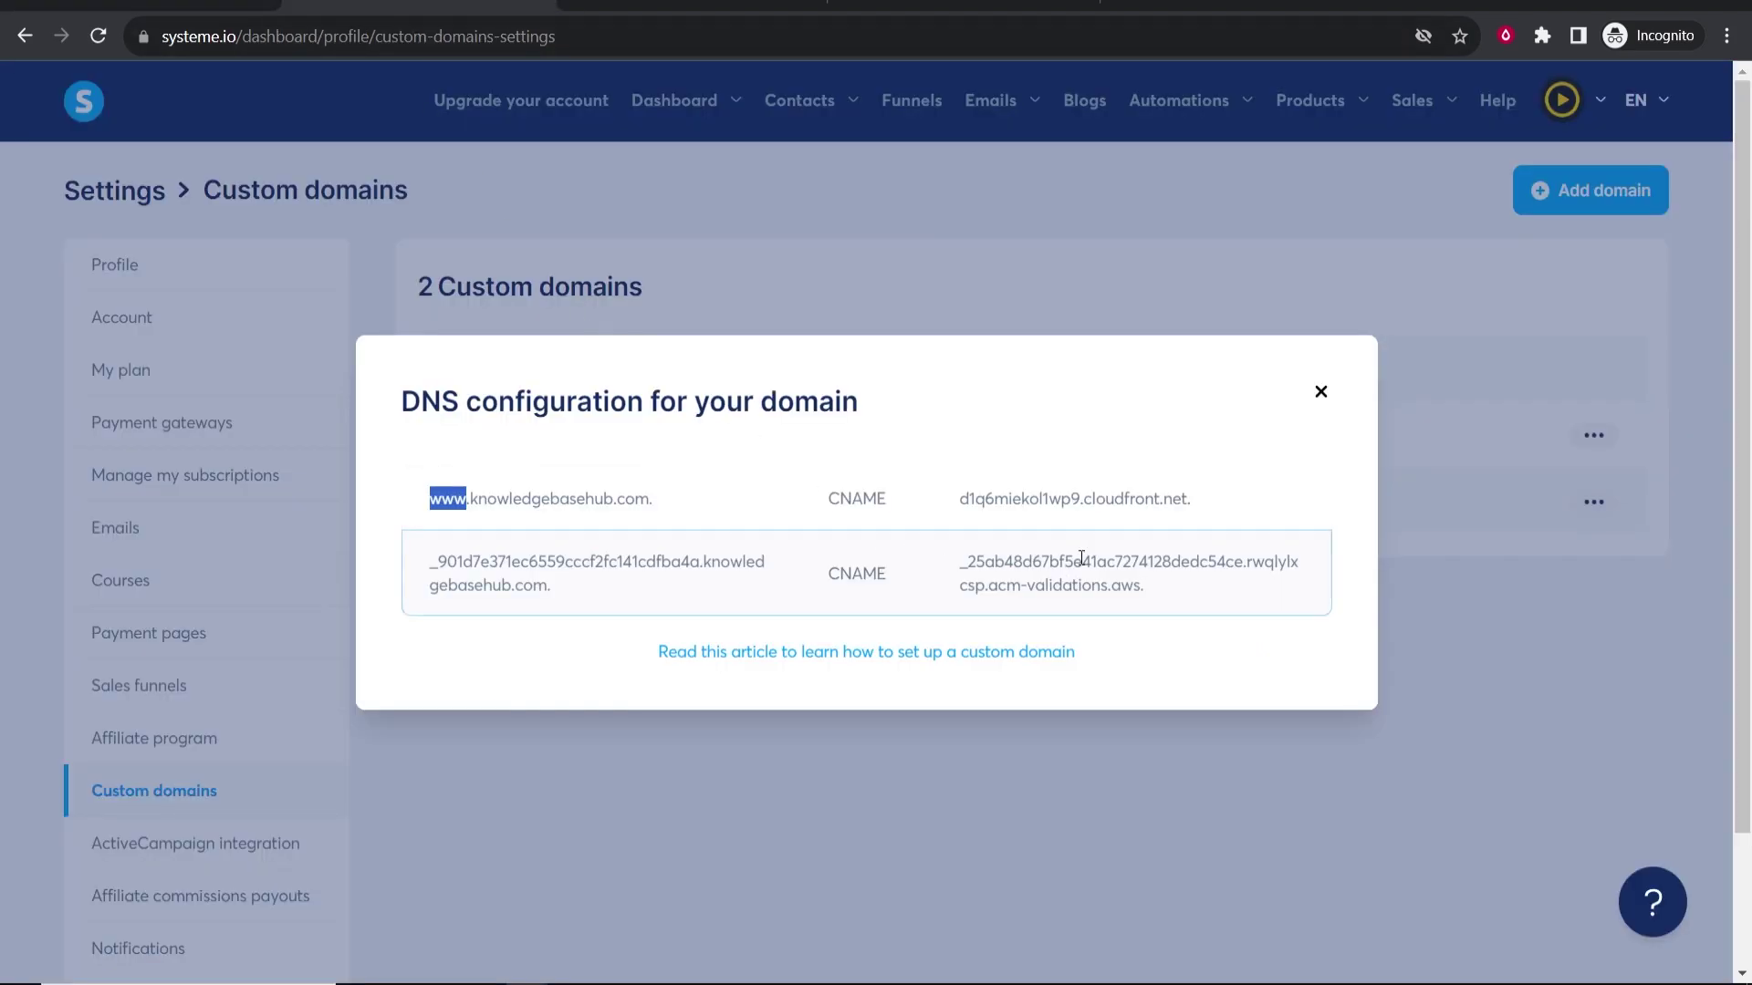
left_click(1190, 505)
left_click_drag(1190, 505, 962, 504)
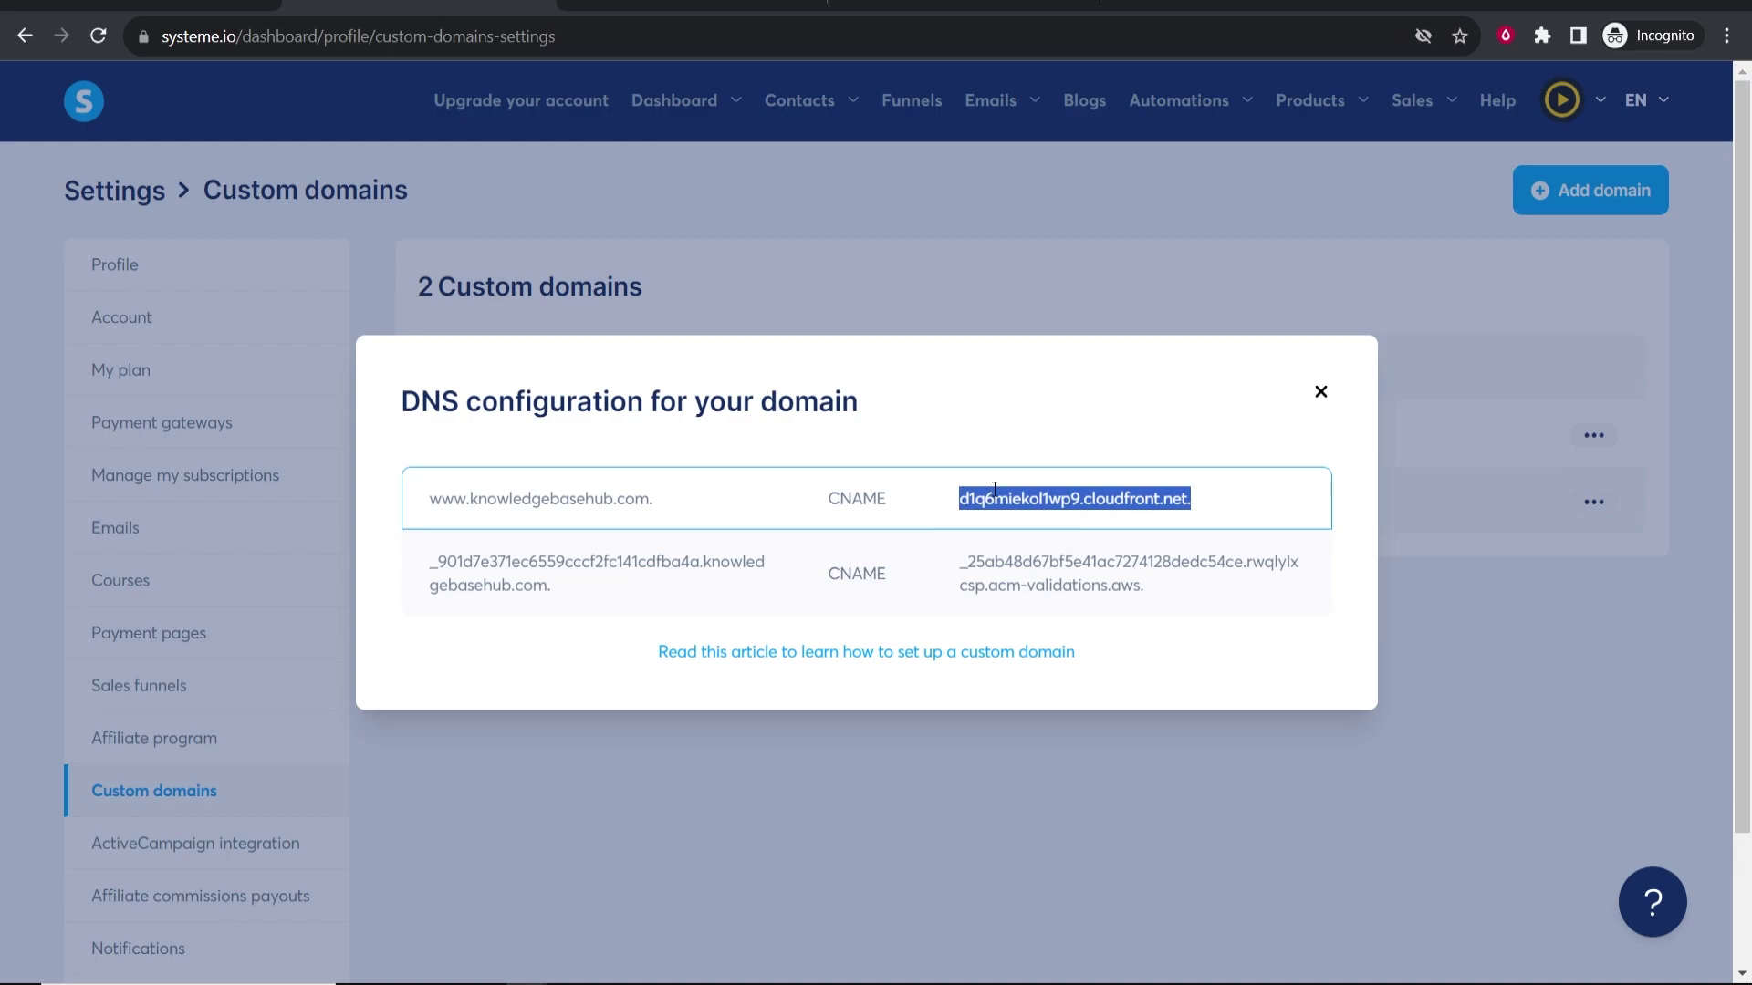
right_click(1088, 502)
left_click(1186, 520)
key("alt+Tab")
right_click(1122, 345)
left_click(1179, 512)
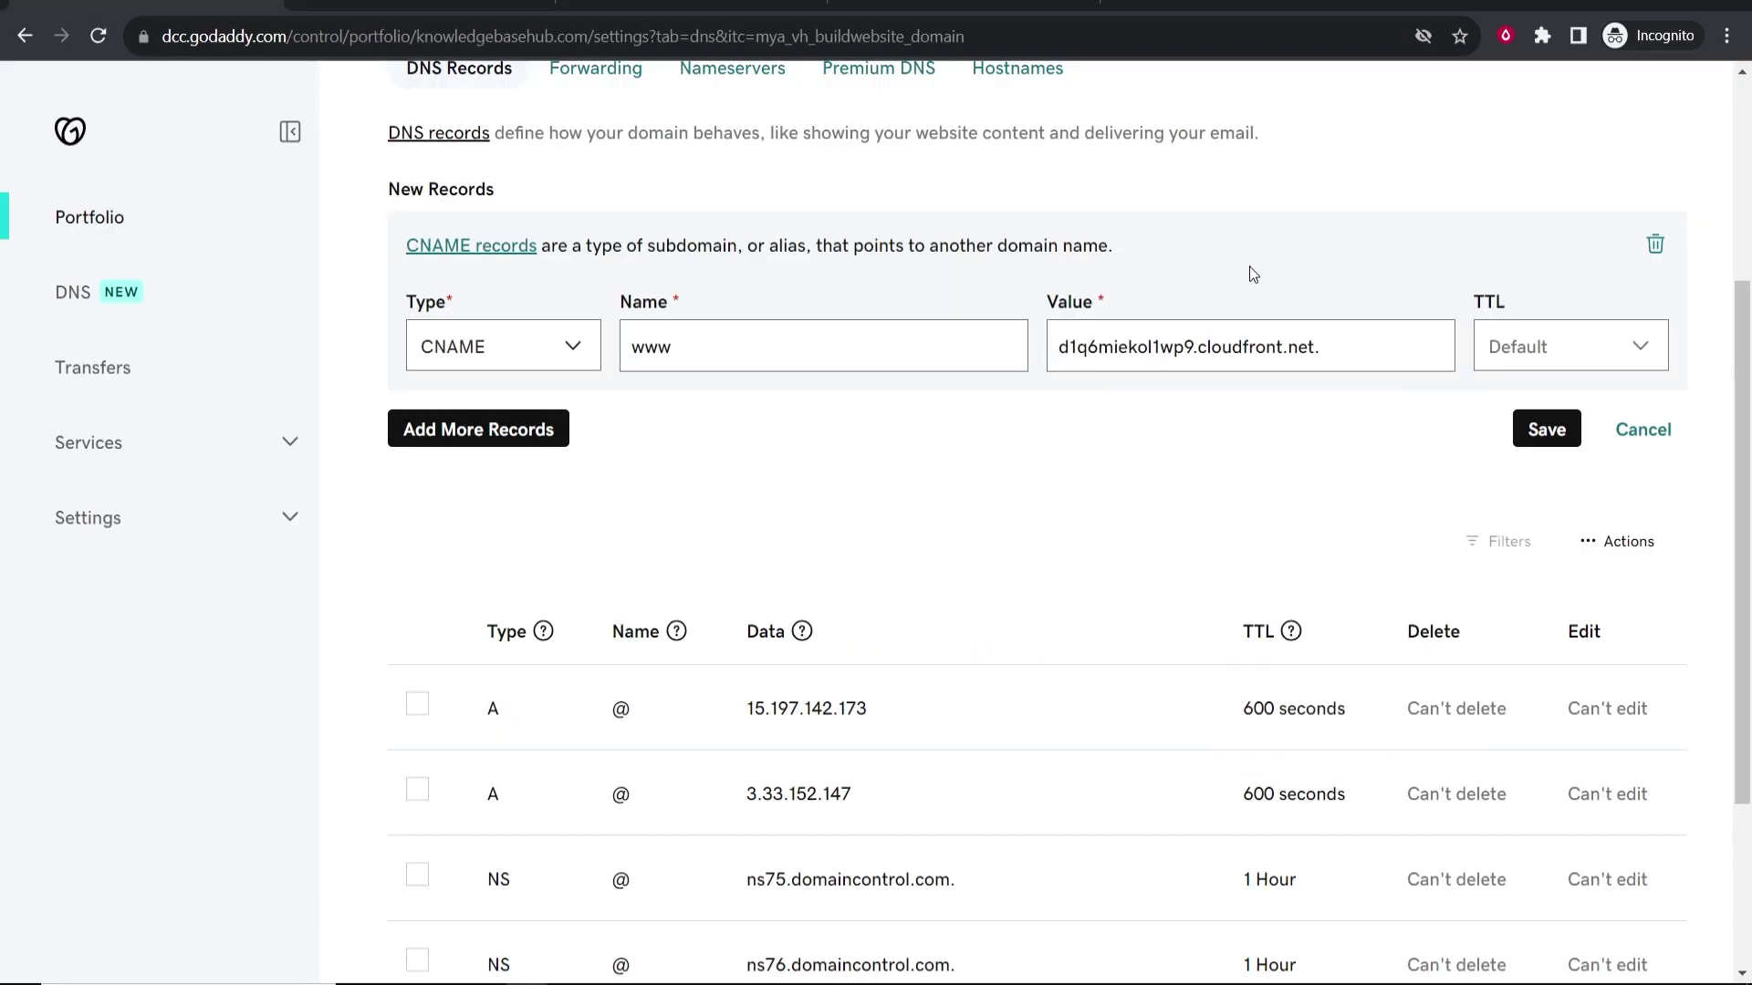
Step: Keep the Default TTL and save the www CNAME record
key("alt+Tab")
left_click_drag(956, 500, 1219, 505)
key("alt+Tab")
left_click(1548, 354)
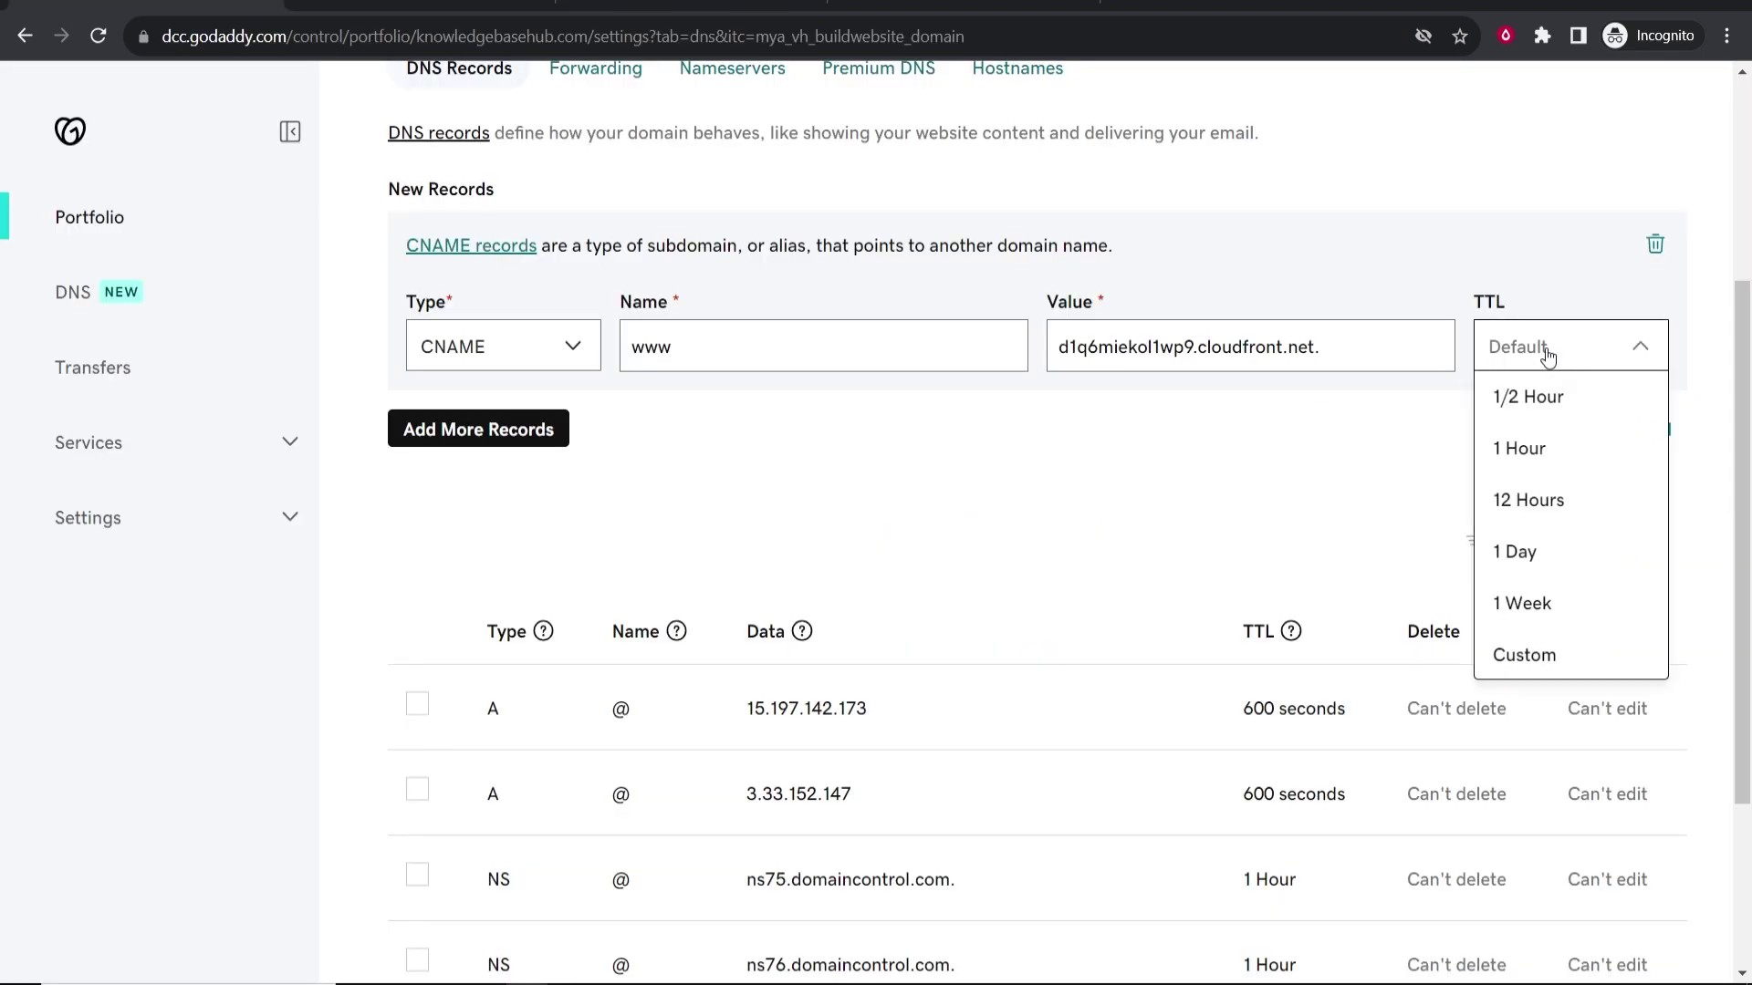
left_click(1548, 354)
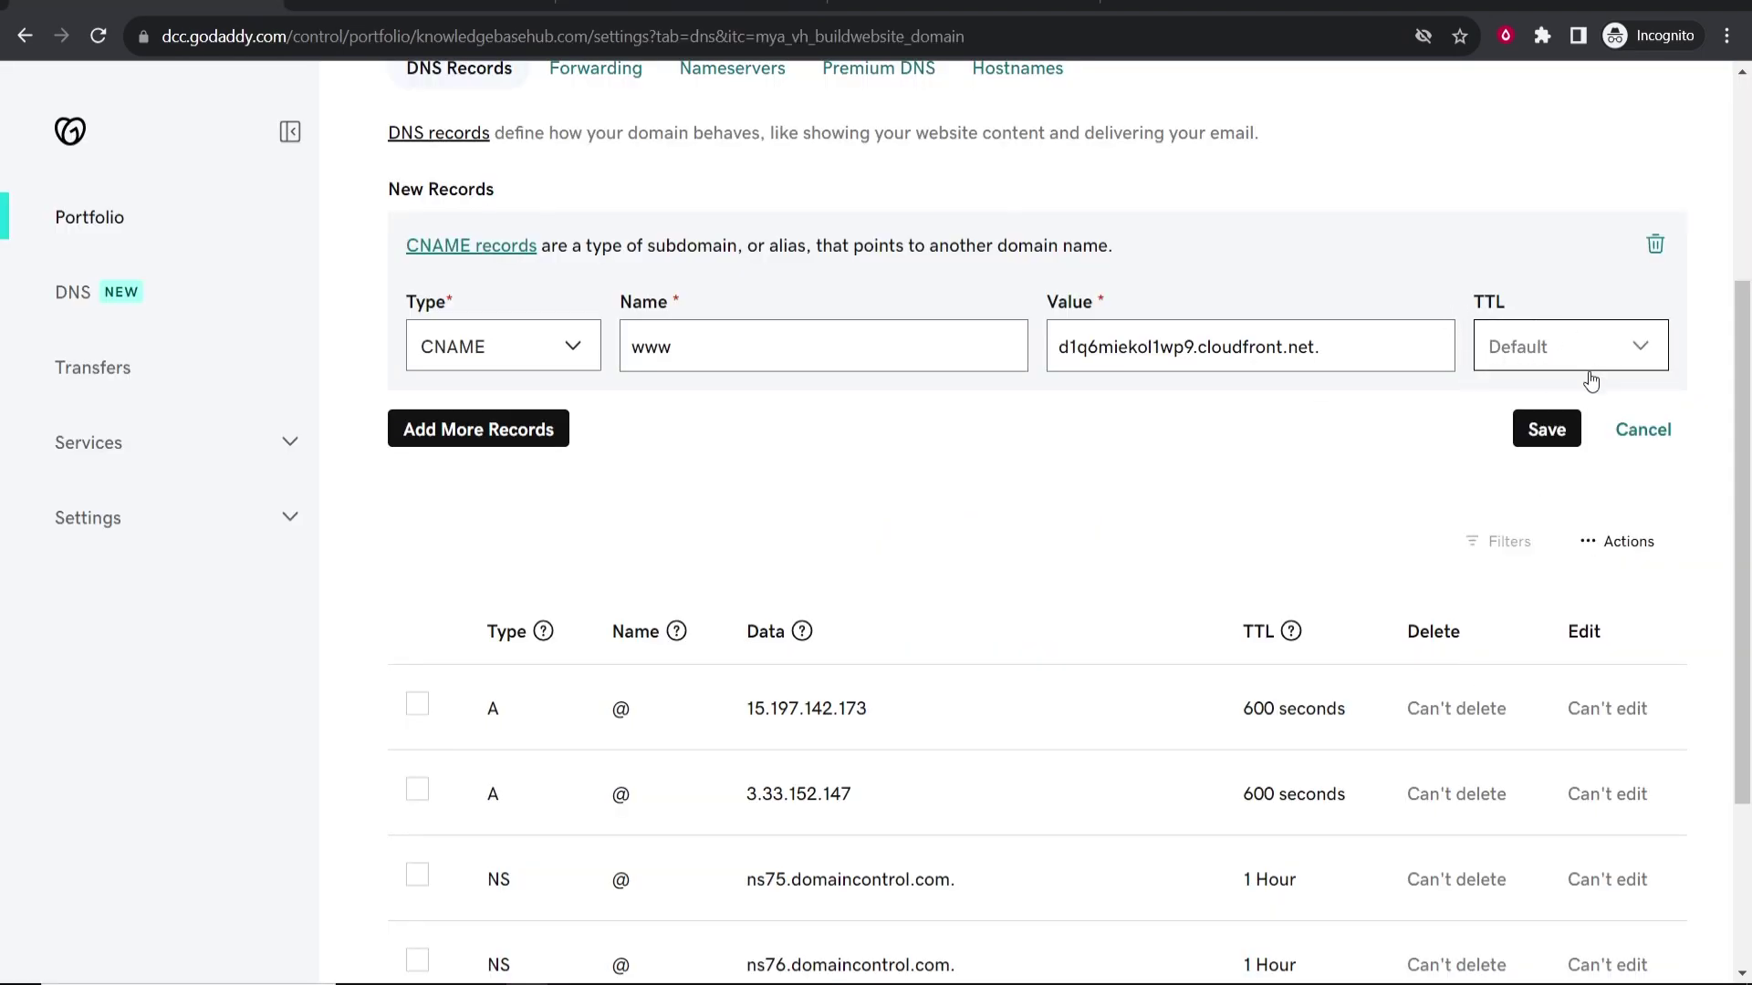
left_click(1543, 429)
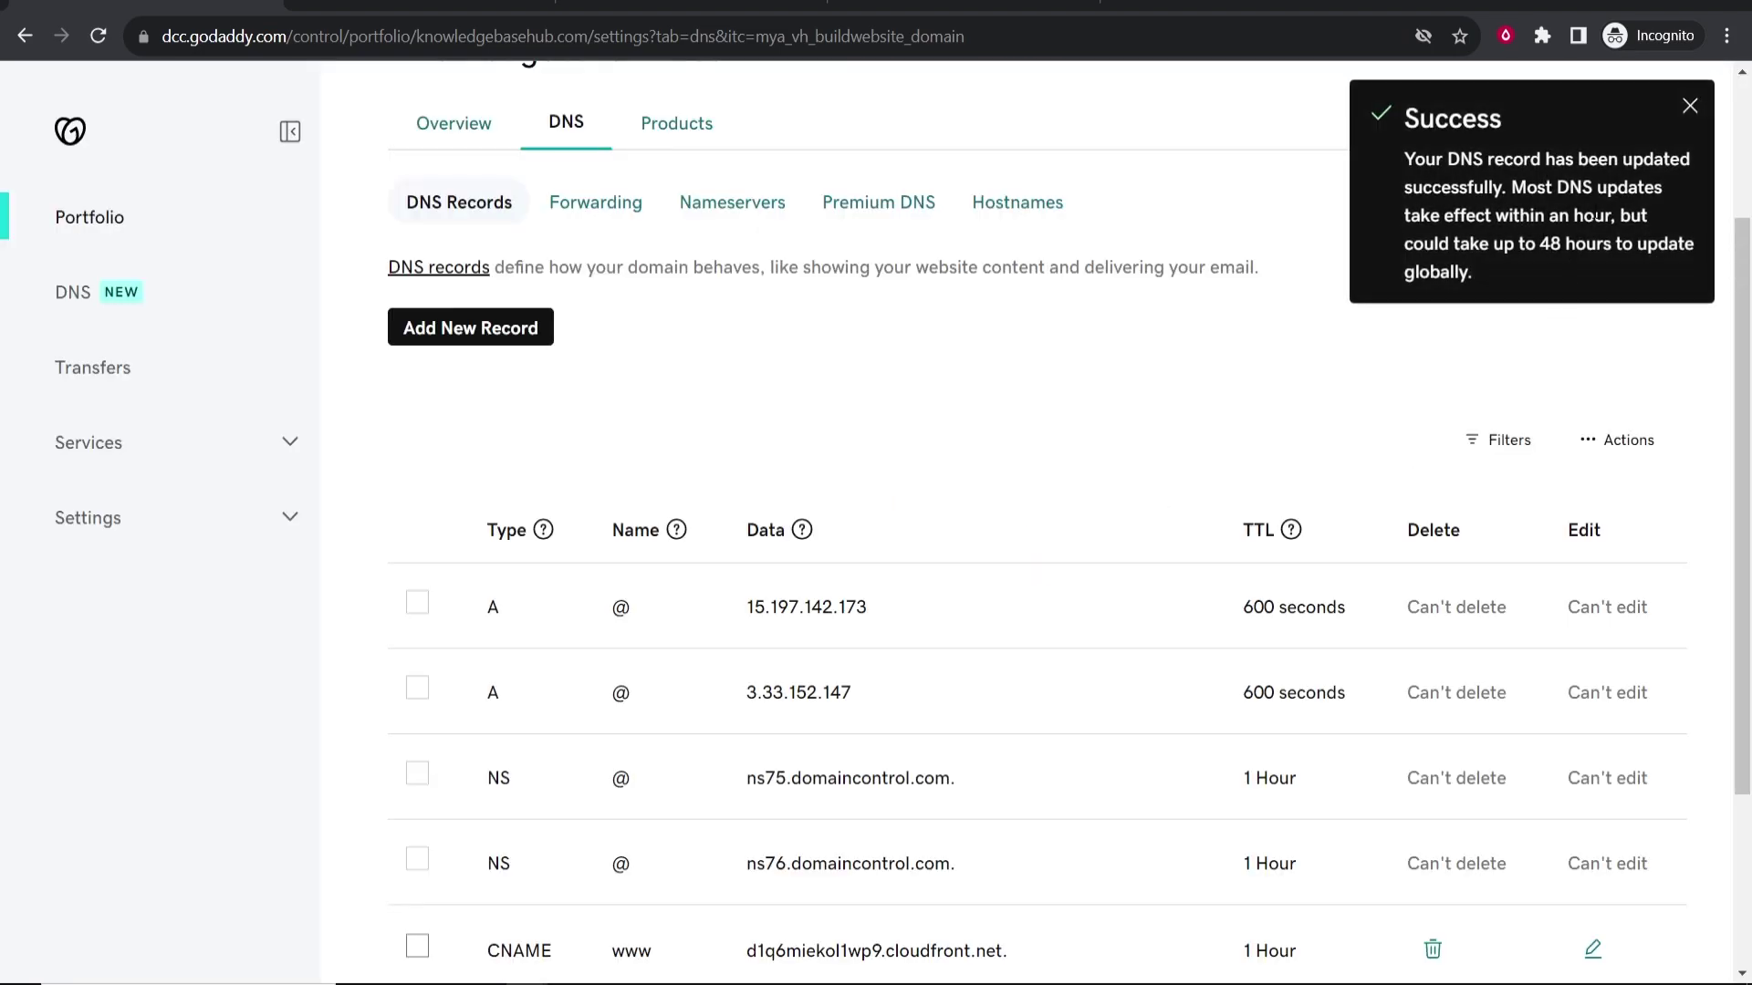
left_click_drag(1543, 244, 1697, 243)
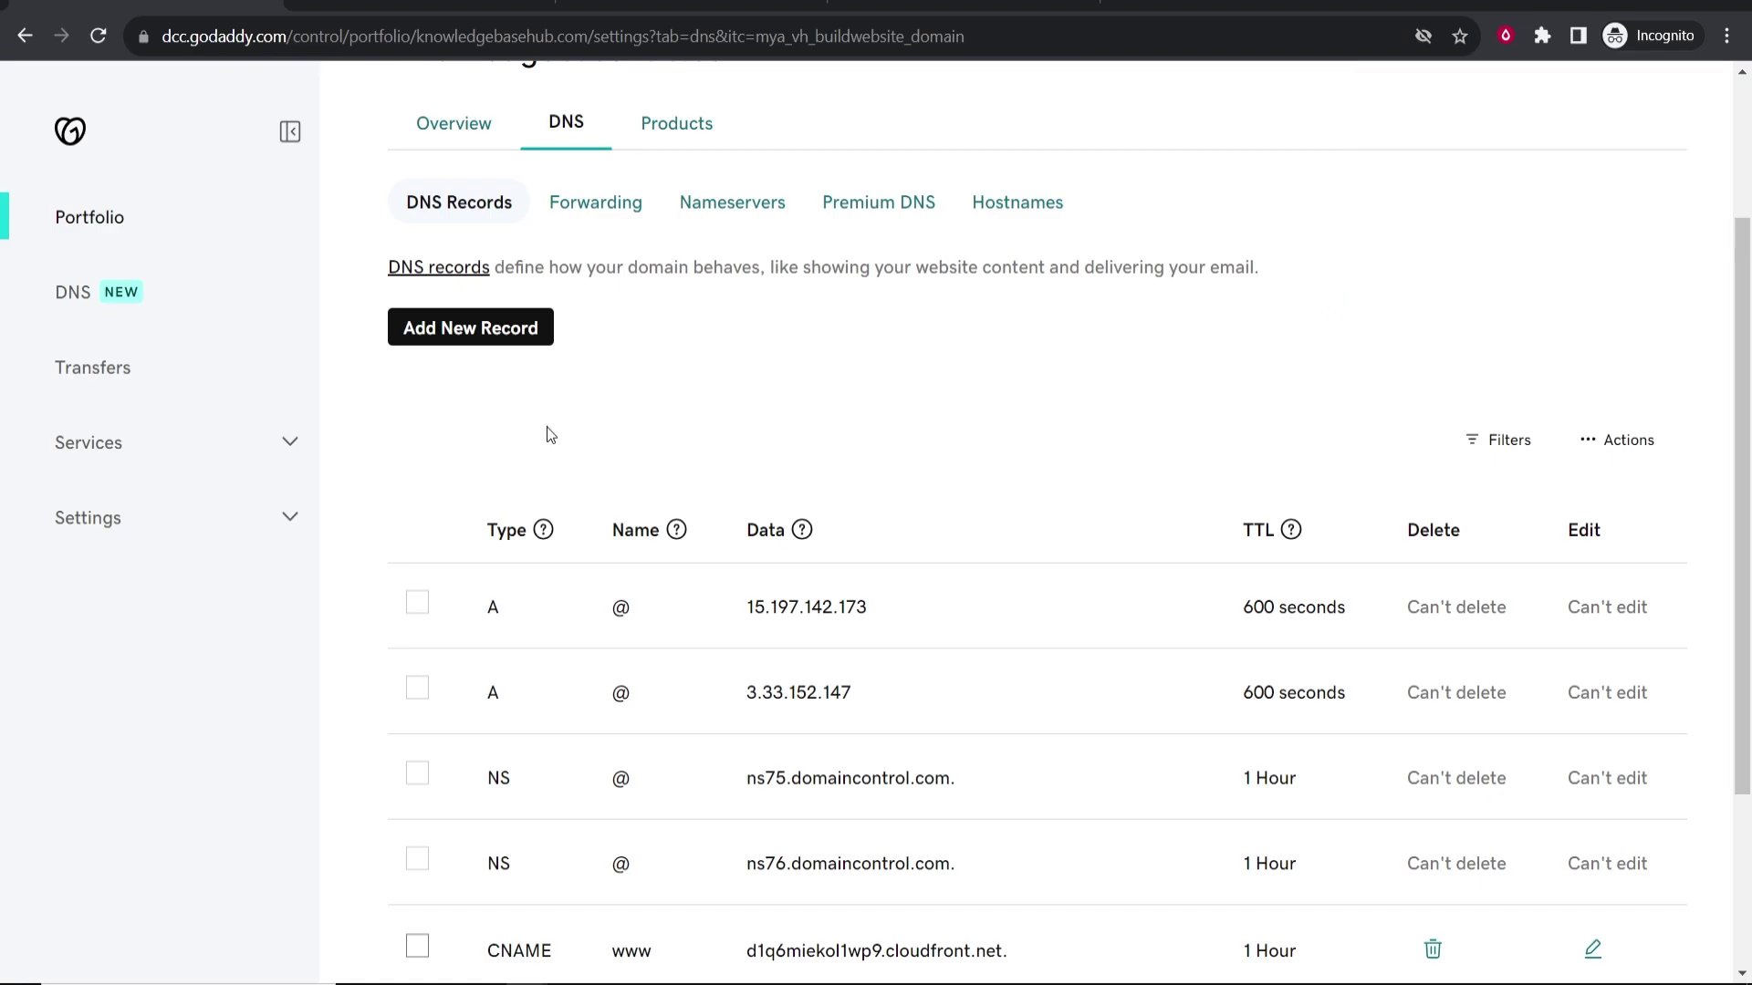
Step: Start a second new DNS record of type CNAME in GoDaddy
left_click(437, 329)
left_click(489, 480)
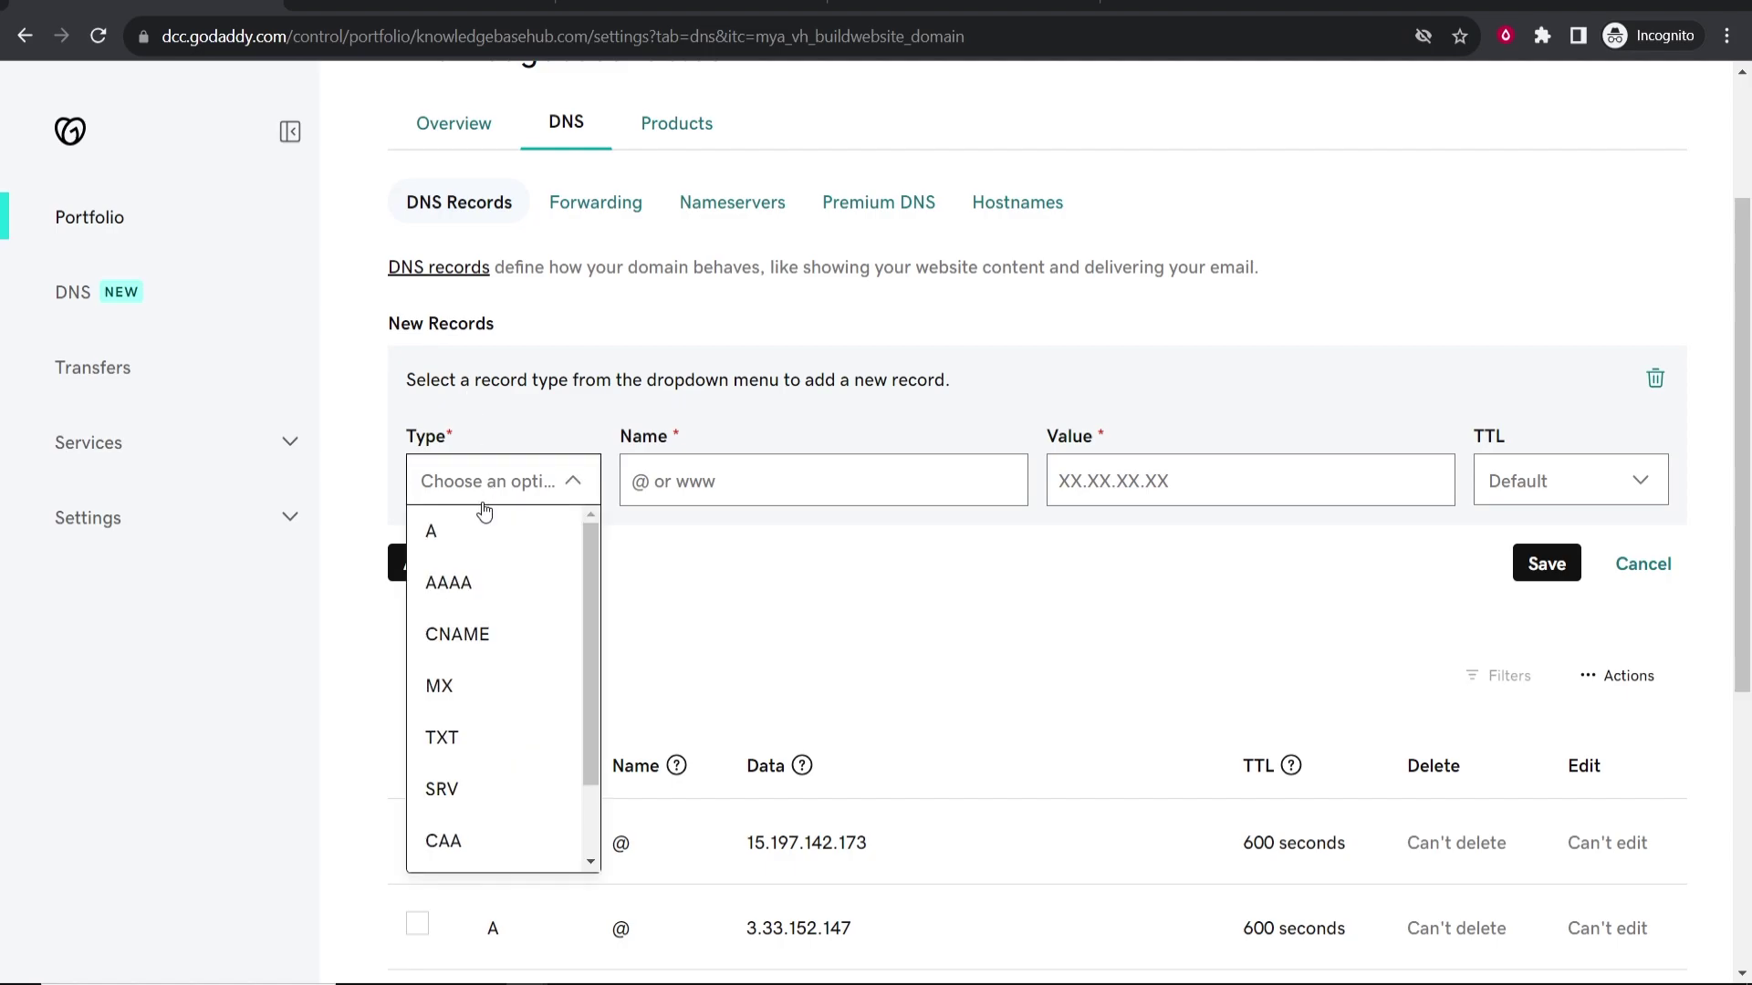
left_click(474, 636)
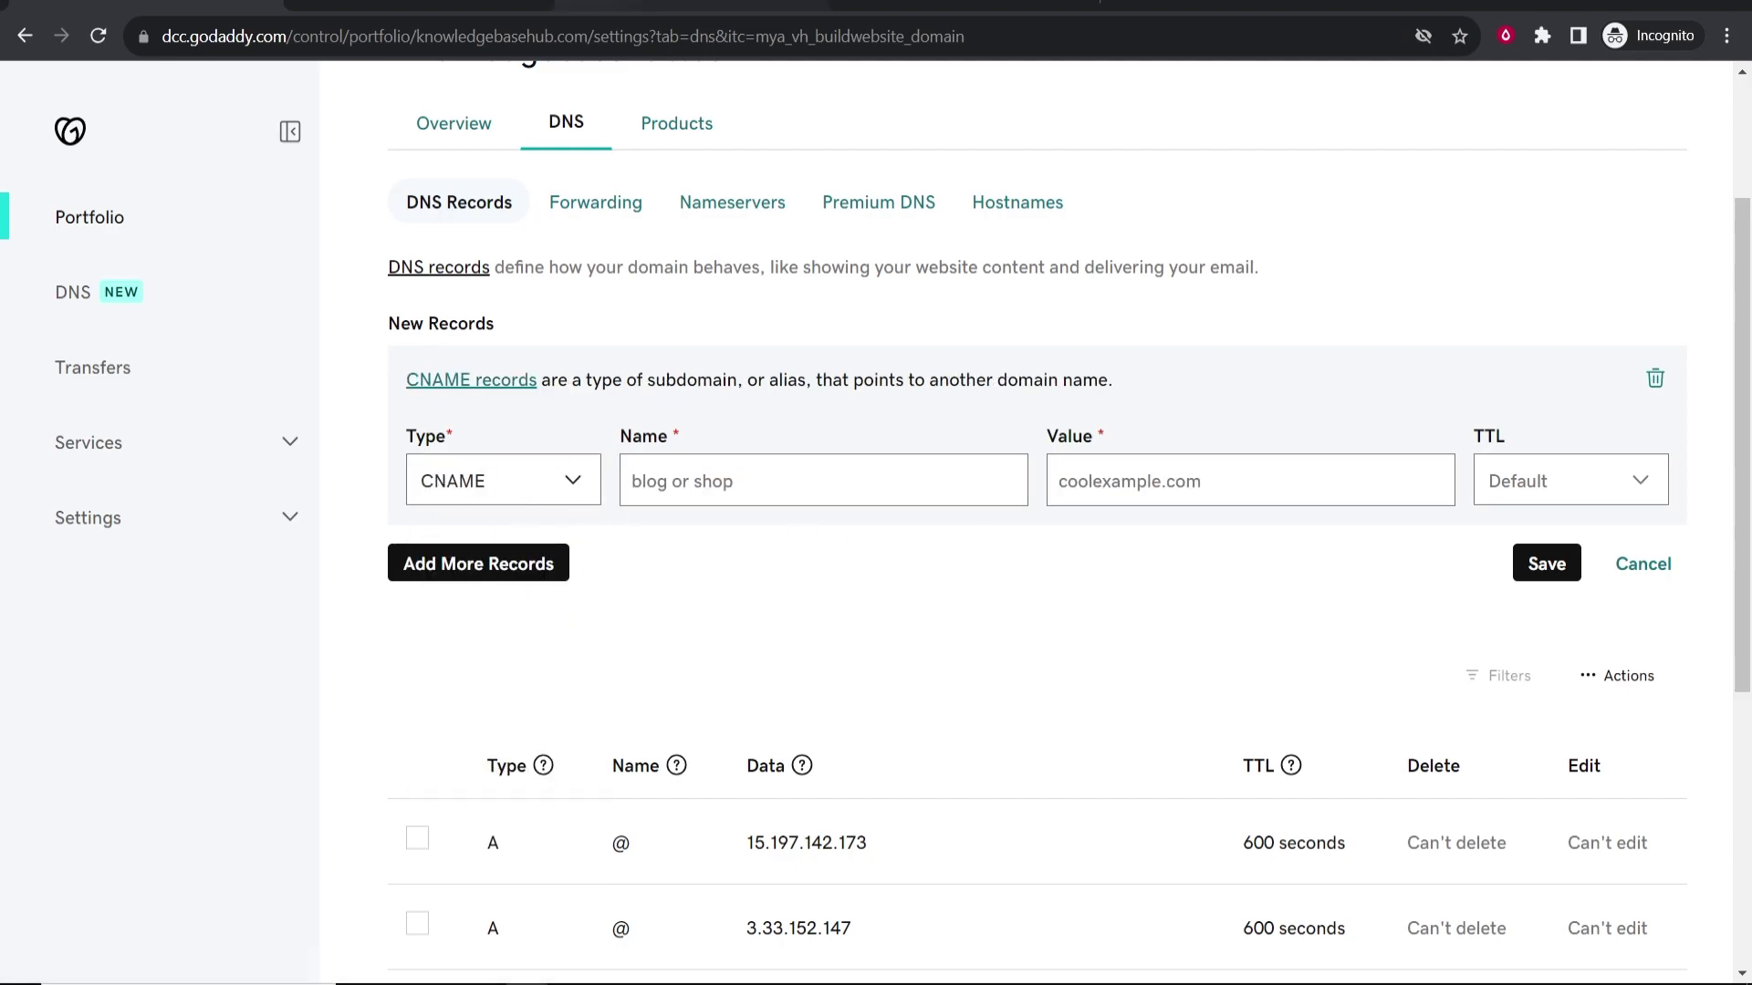
Step: Set the record name to _901d7e371ec6559cccf2fc141cdfba4a, copied from Systeme.io's second row
left_click(410, 5)
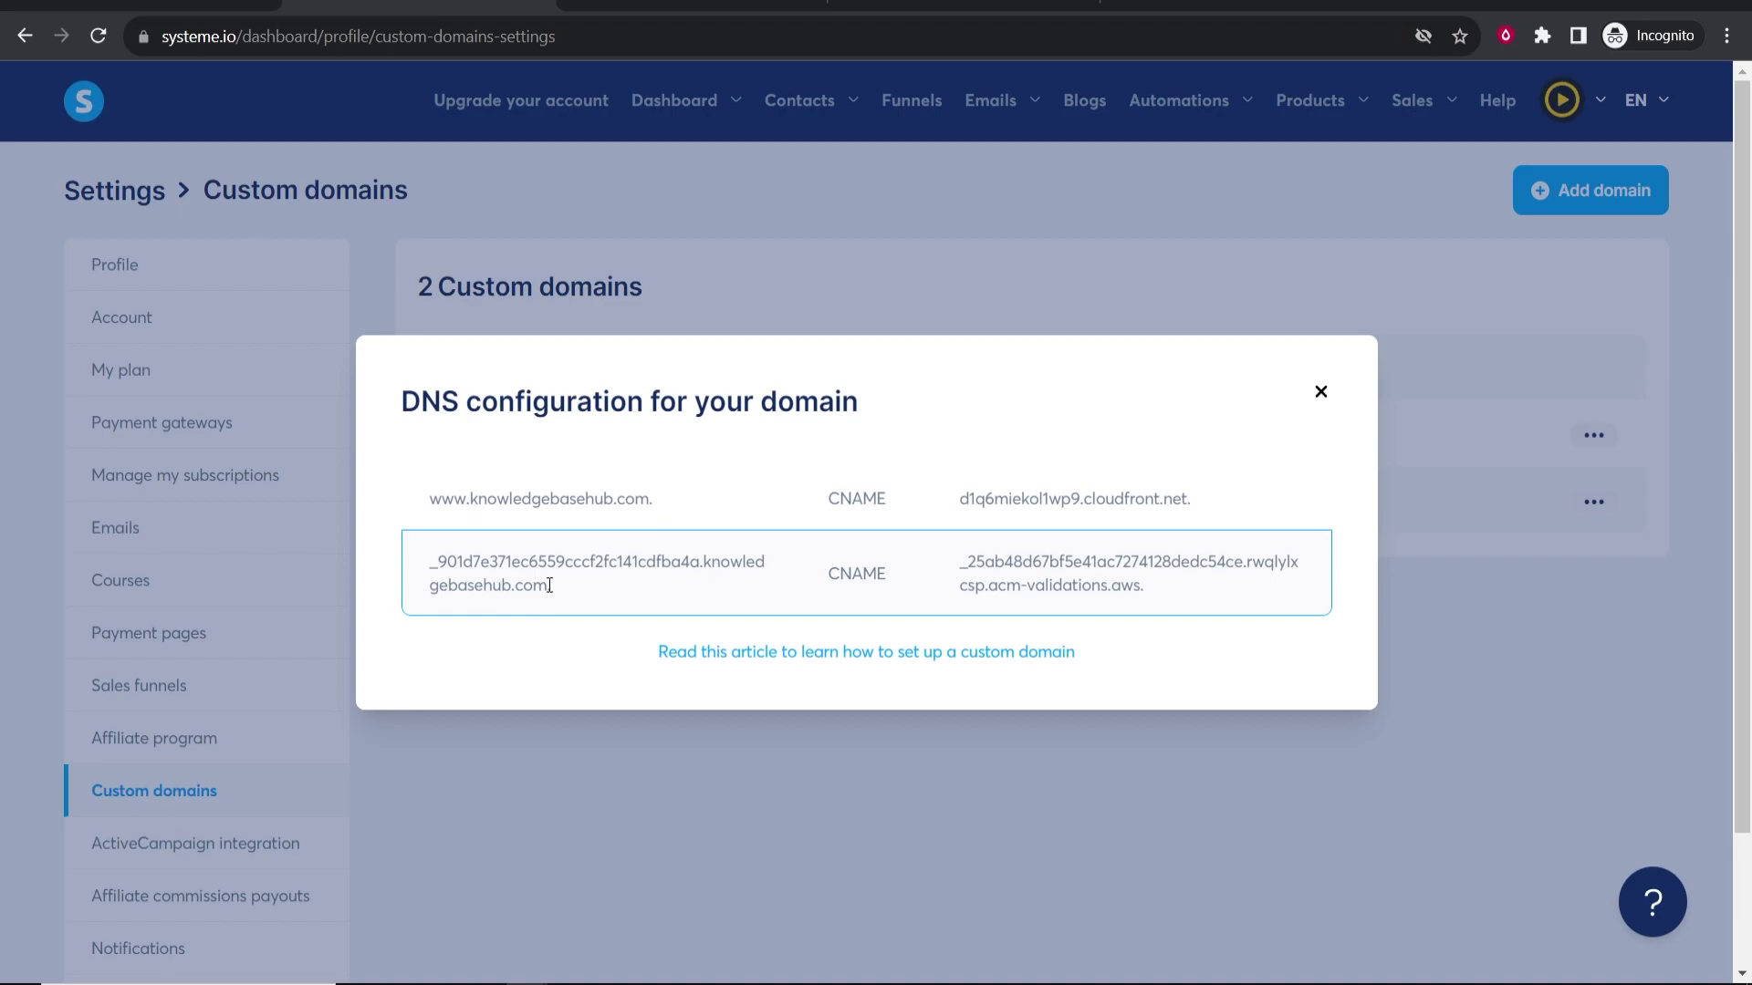
left_click_drag(421, 563, 705, 559)
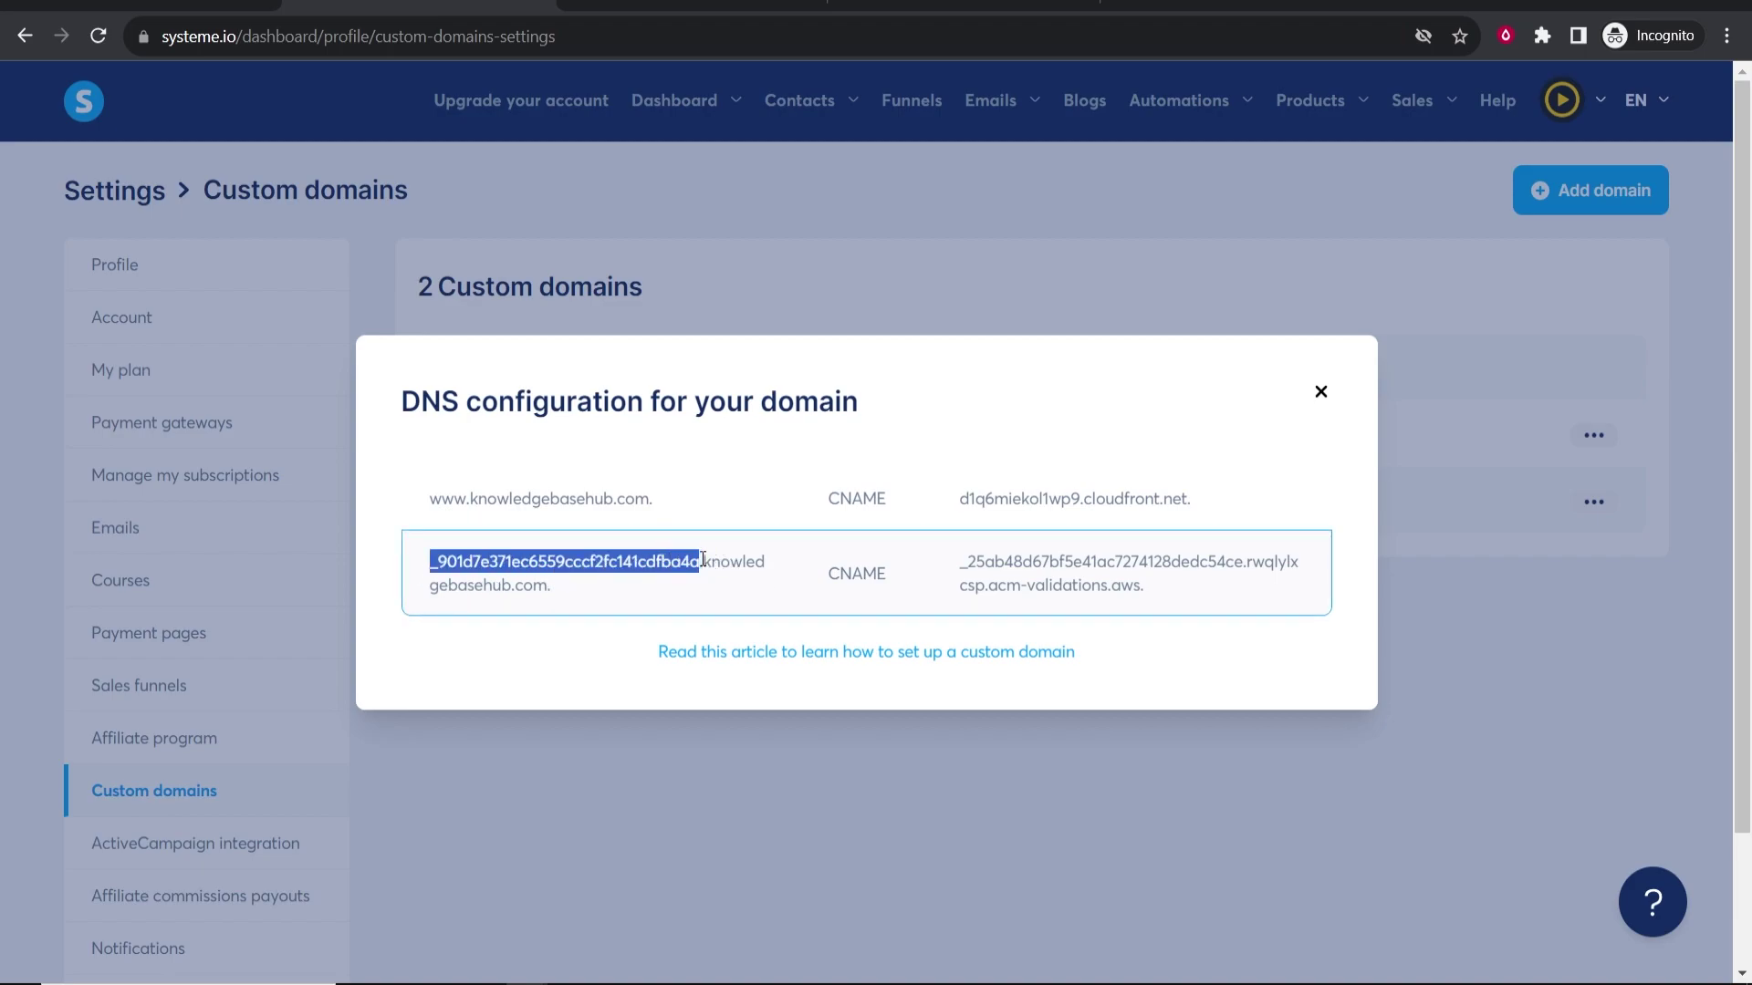
left_click(633, 585)
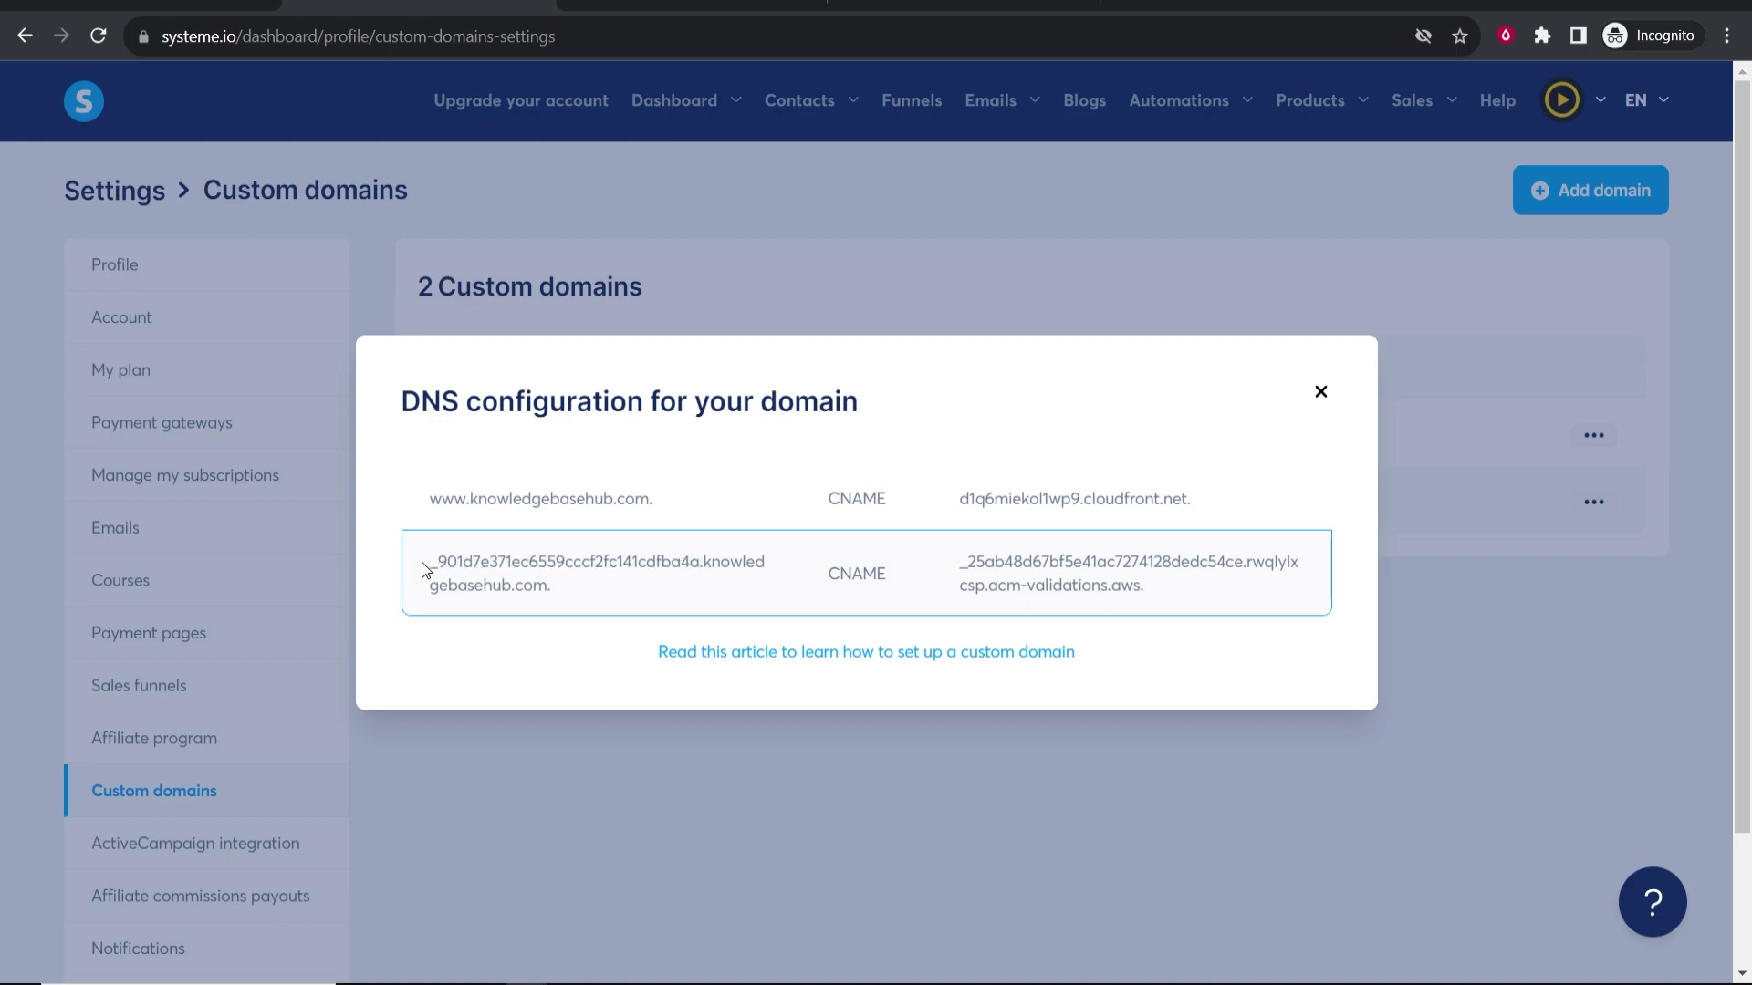
left_click_drag(427, 563, 700, 554)
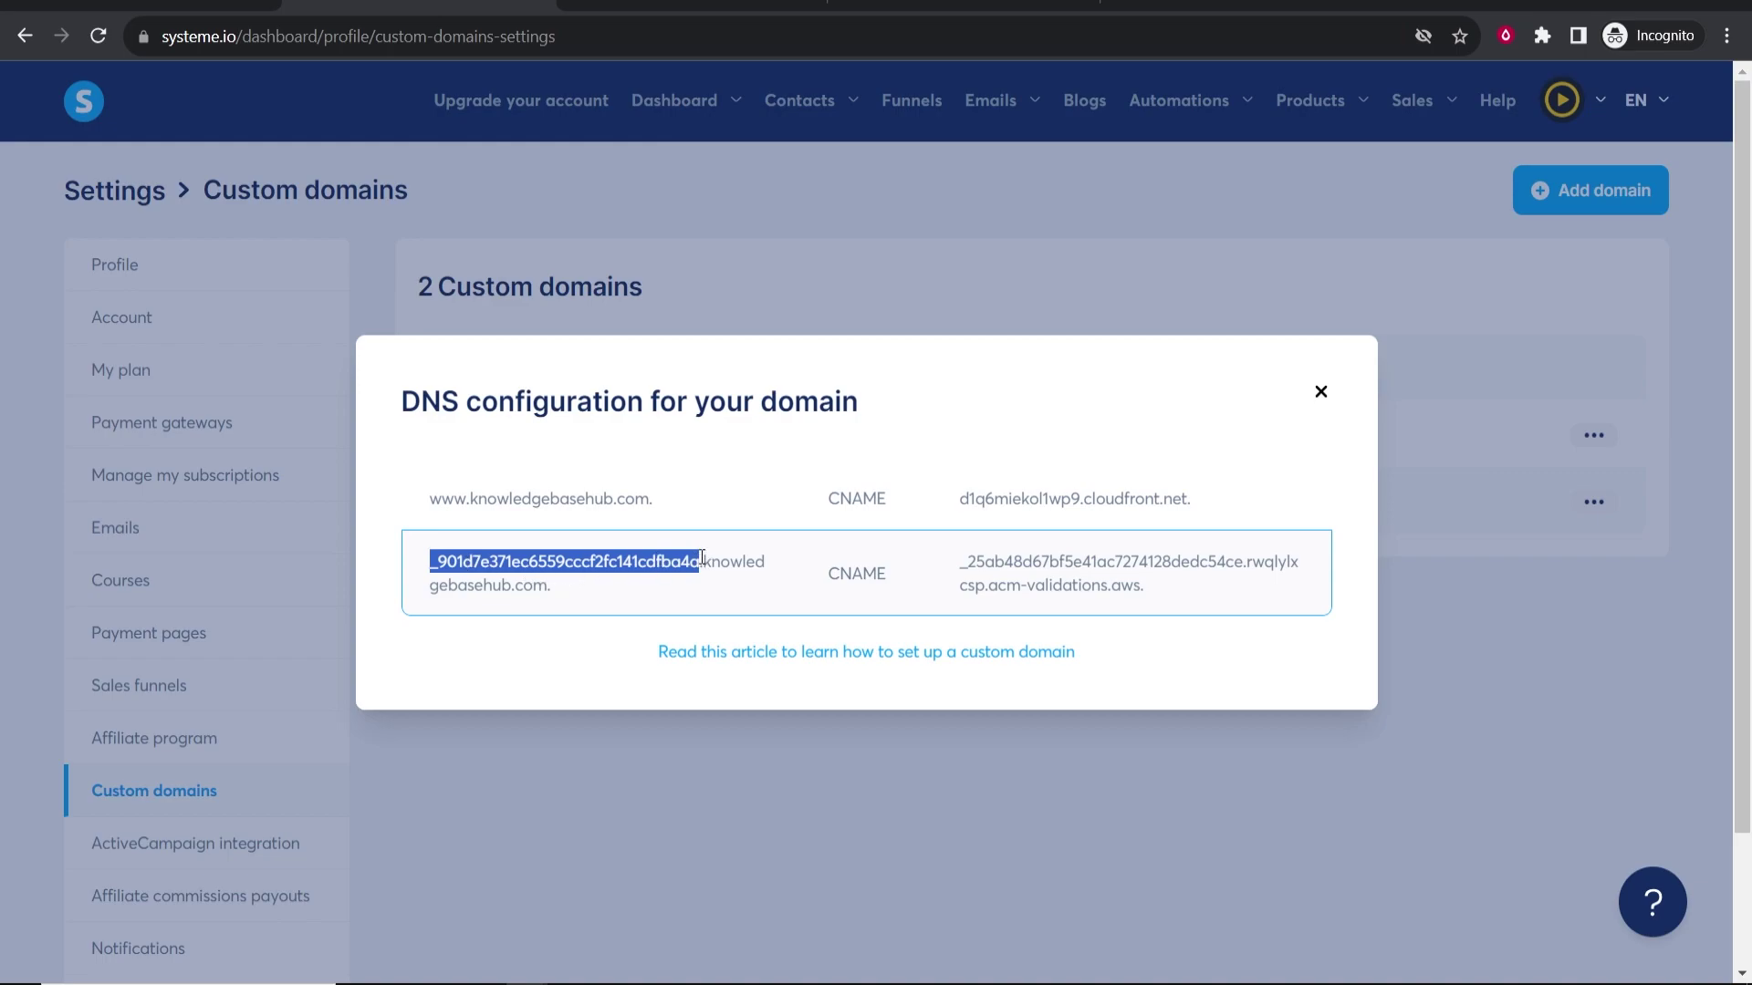
right_click(686, 562)
left_click(725, 565)
key("ctrl+Tab")
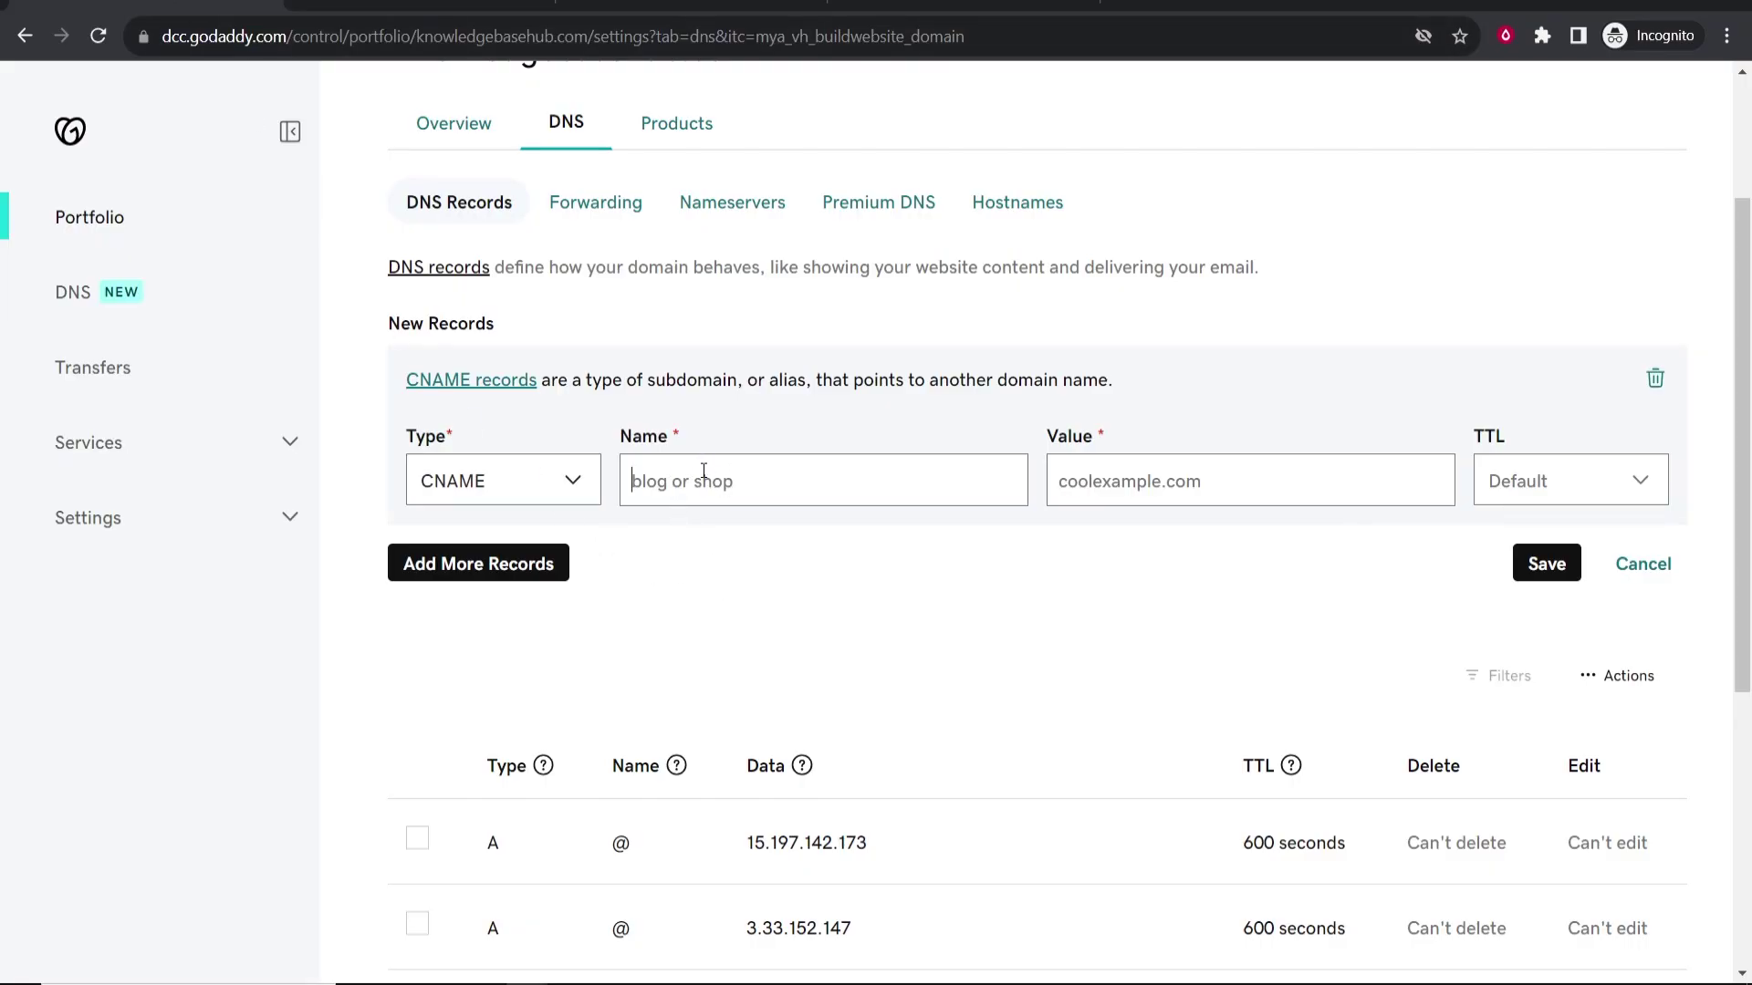
right_click(704, 471)
left_click(760, 650)
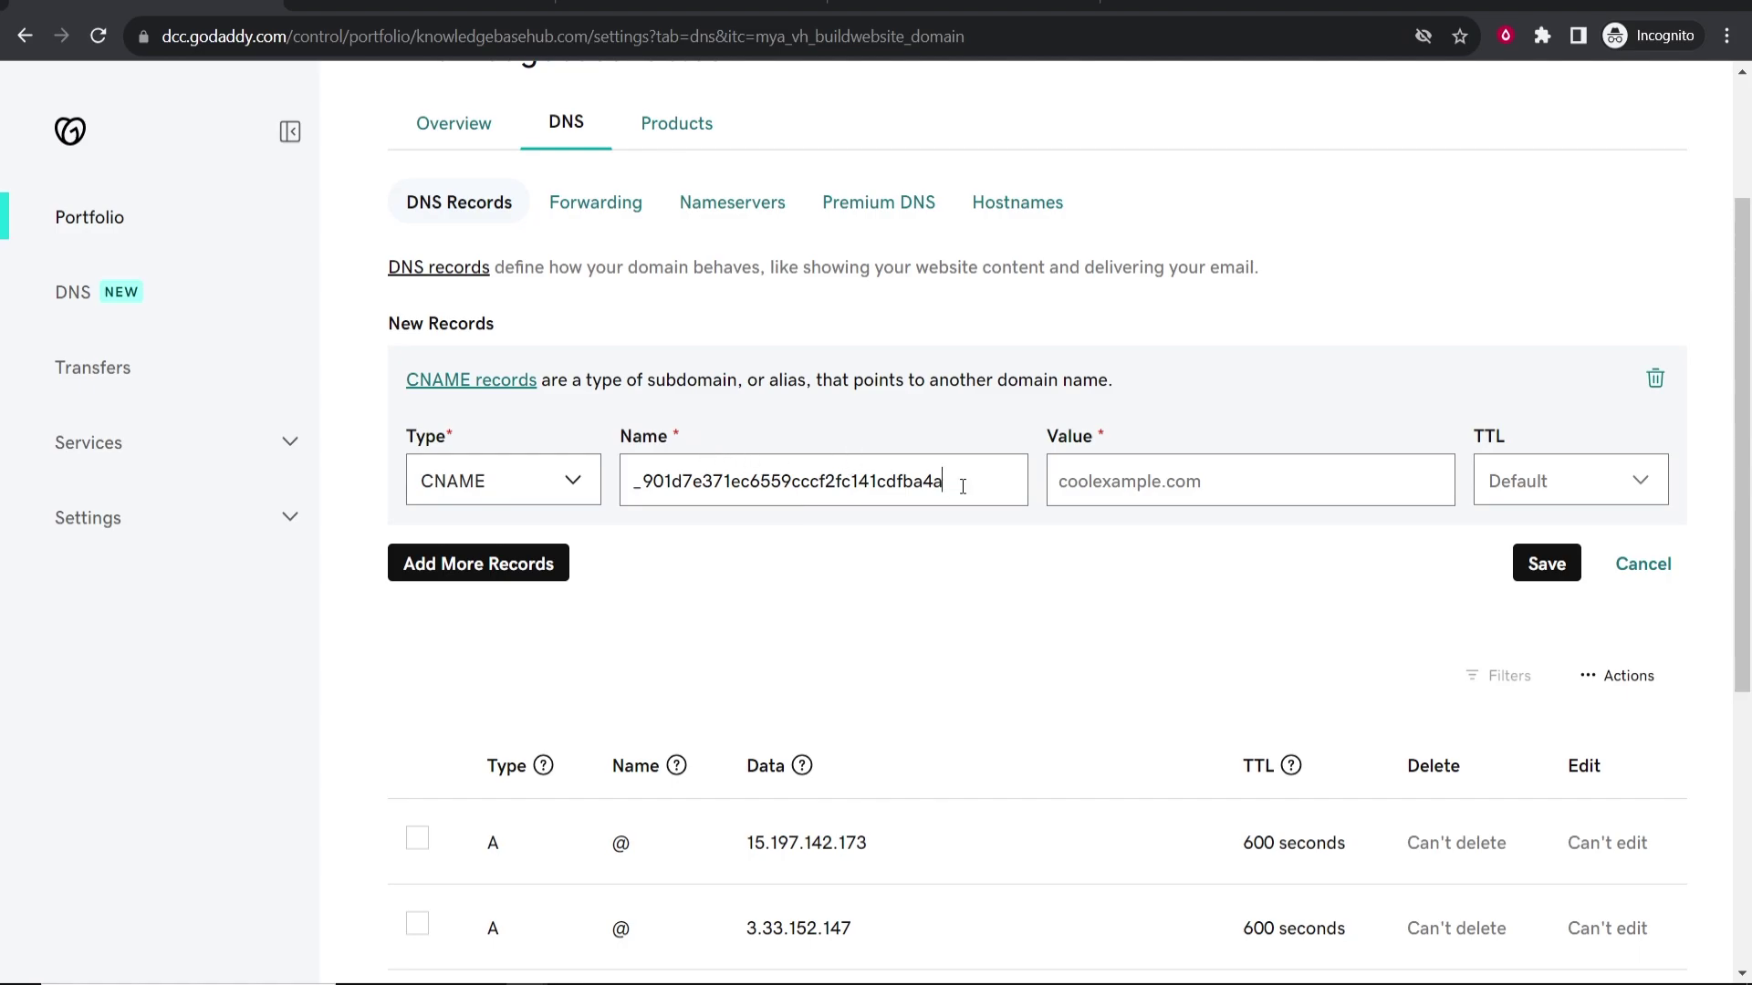
Step: Set the value to the acm-validations.aws target and save the record
left_click(511, 5)
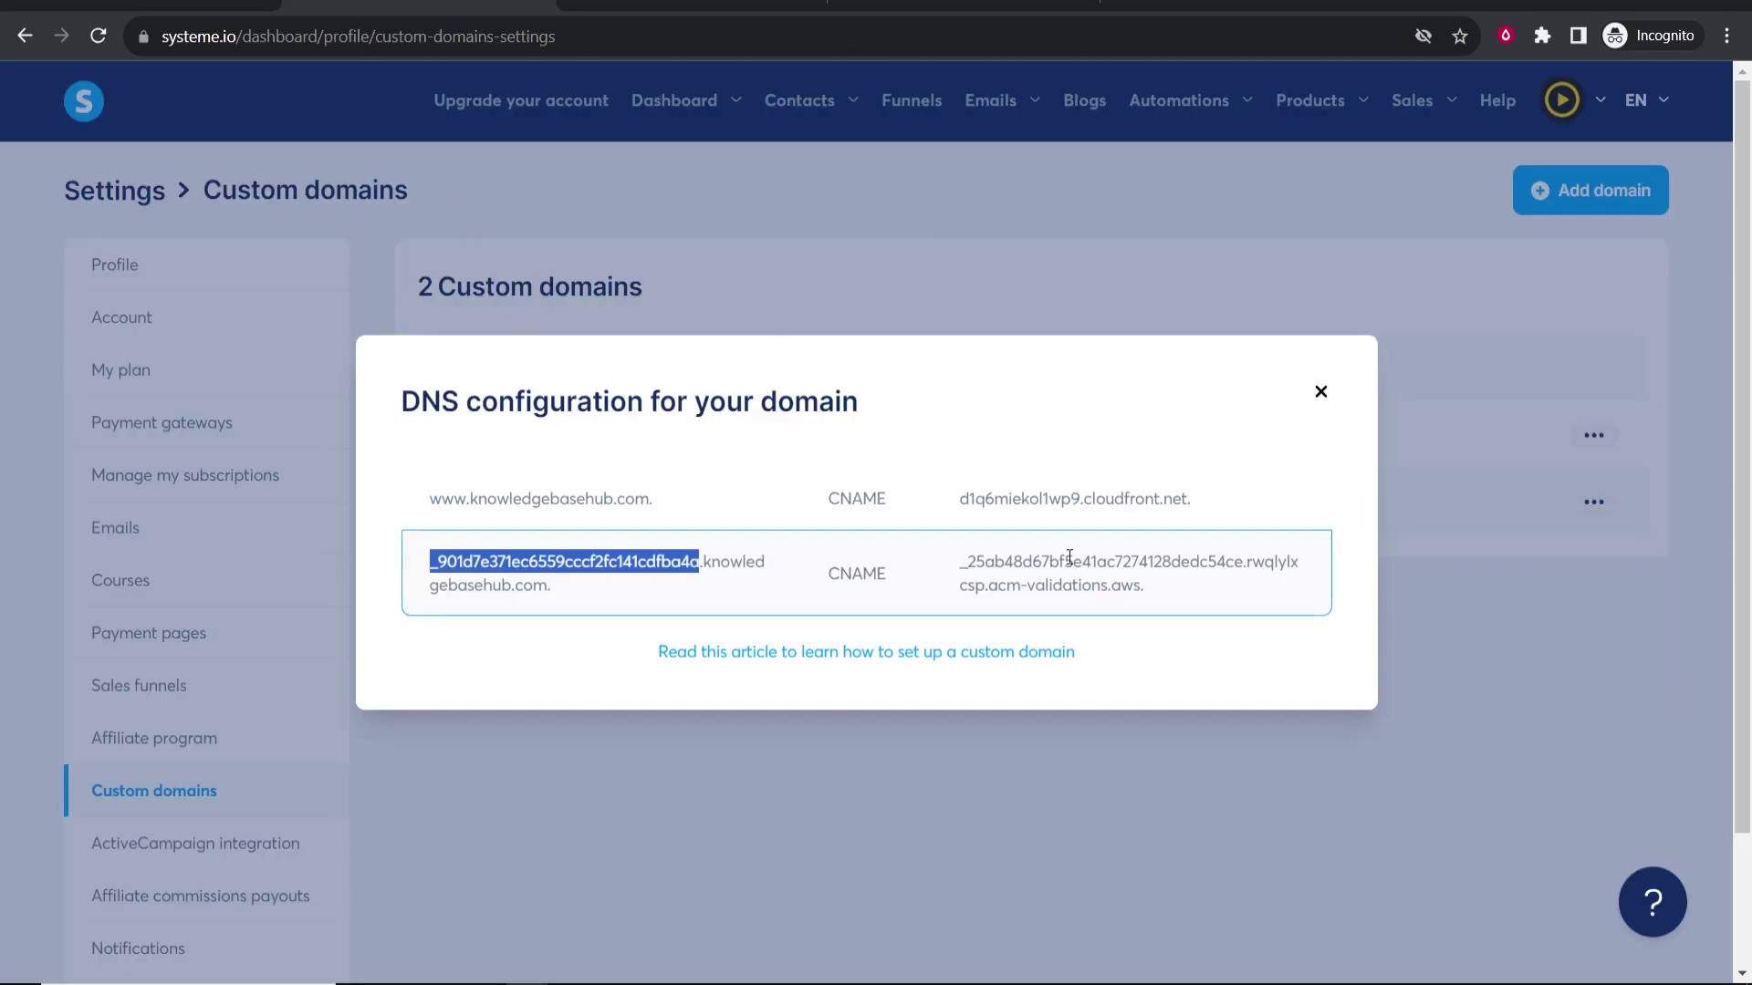
left_click_drag(1166, 604, 958, 556)
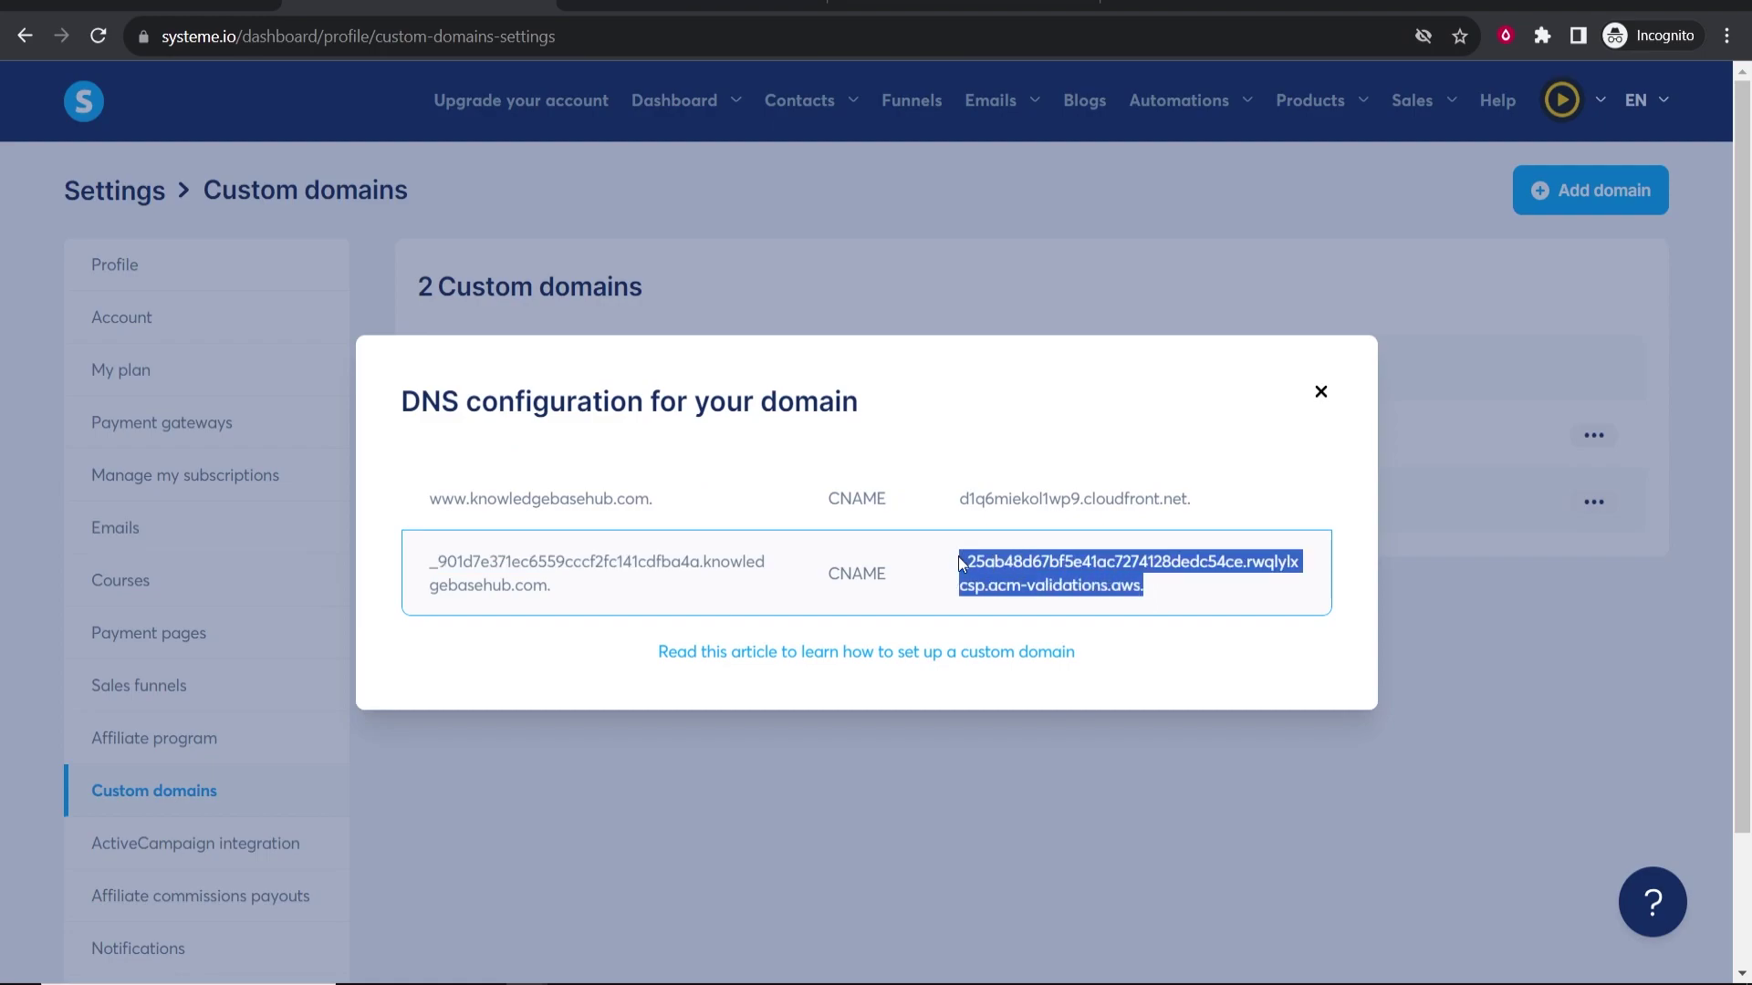
right_click(1009, 567)
left_click(1063, 587)
left_click(109, 6)
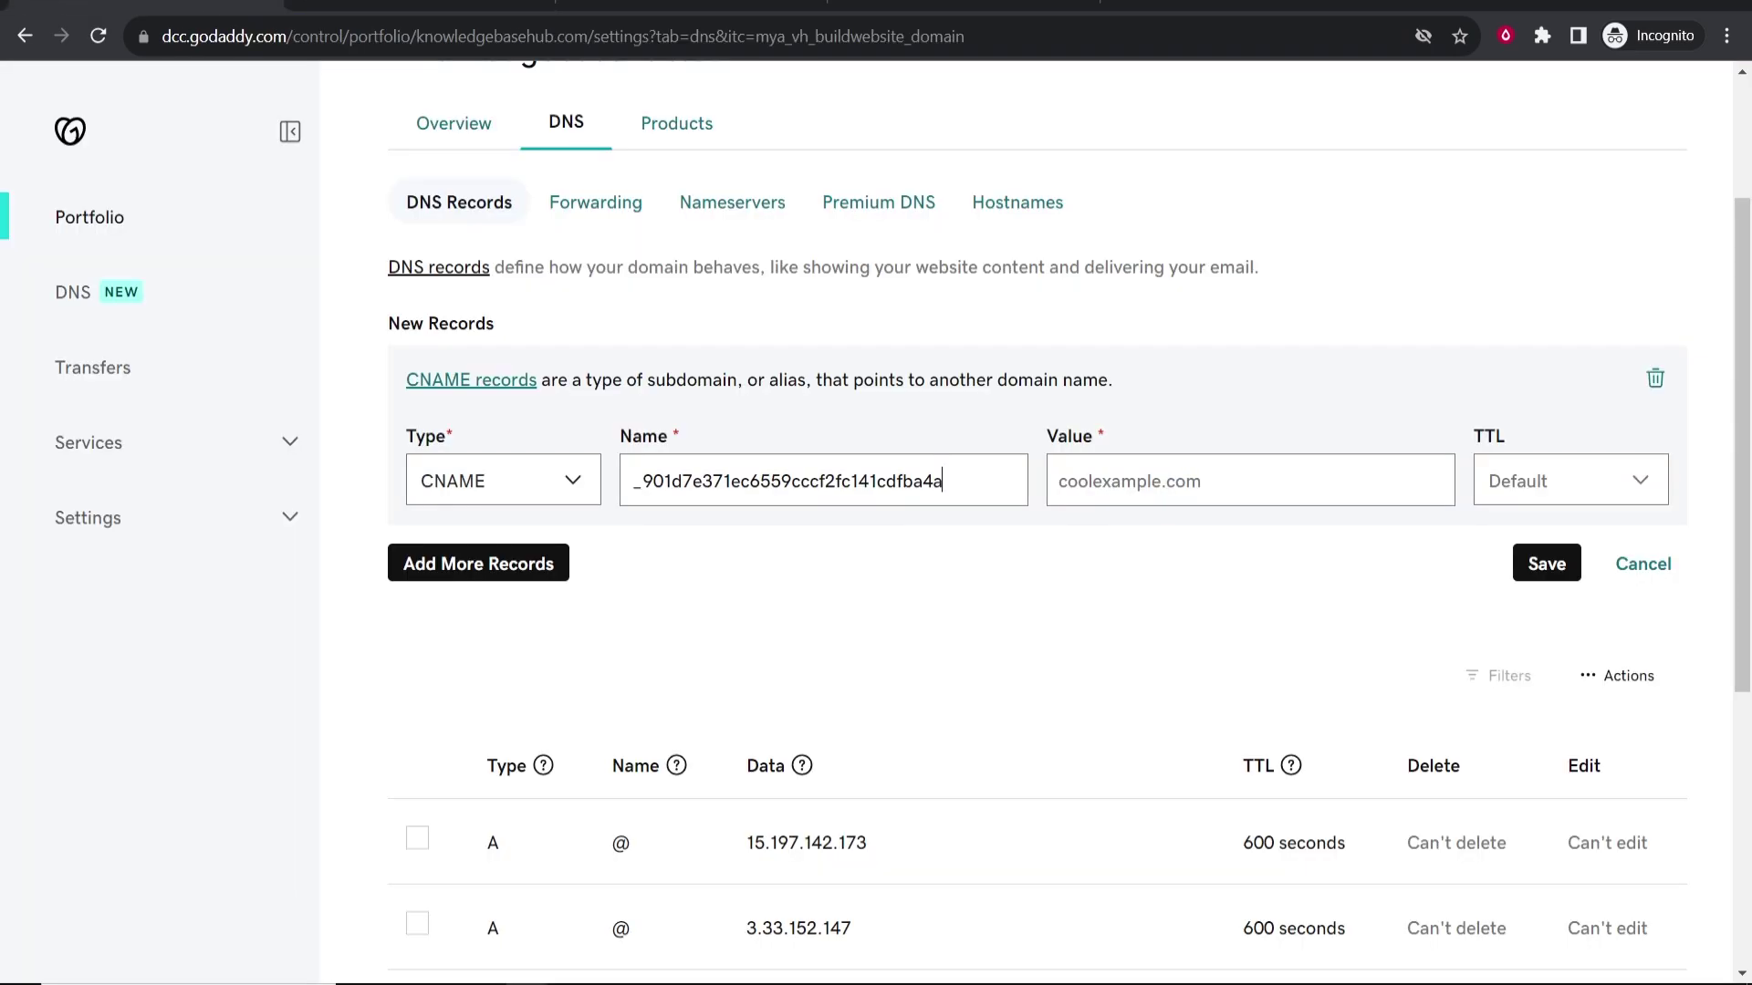
right_click(1138, 477)
left_click(1214, 671)
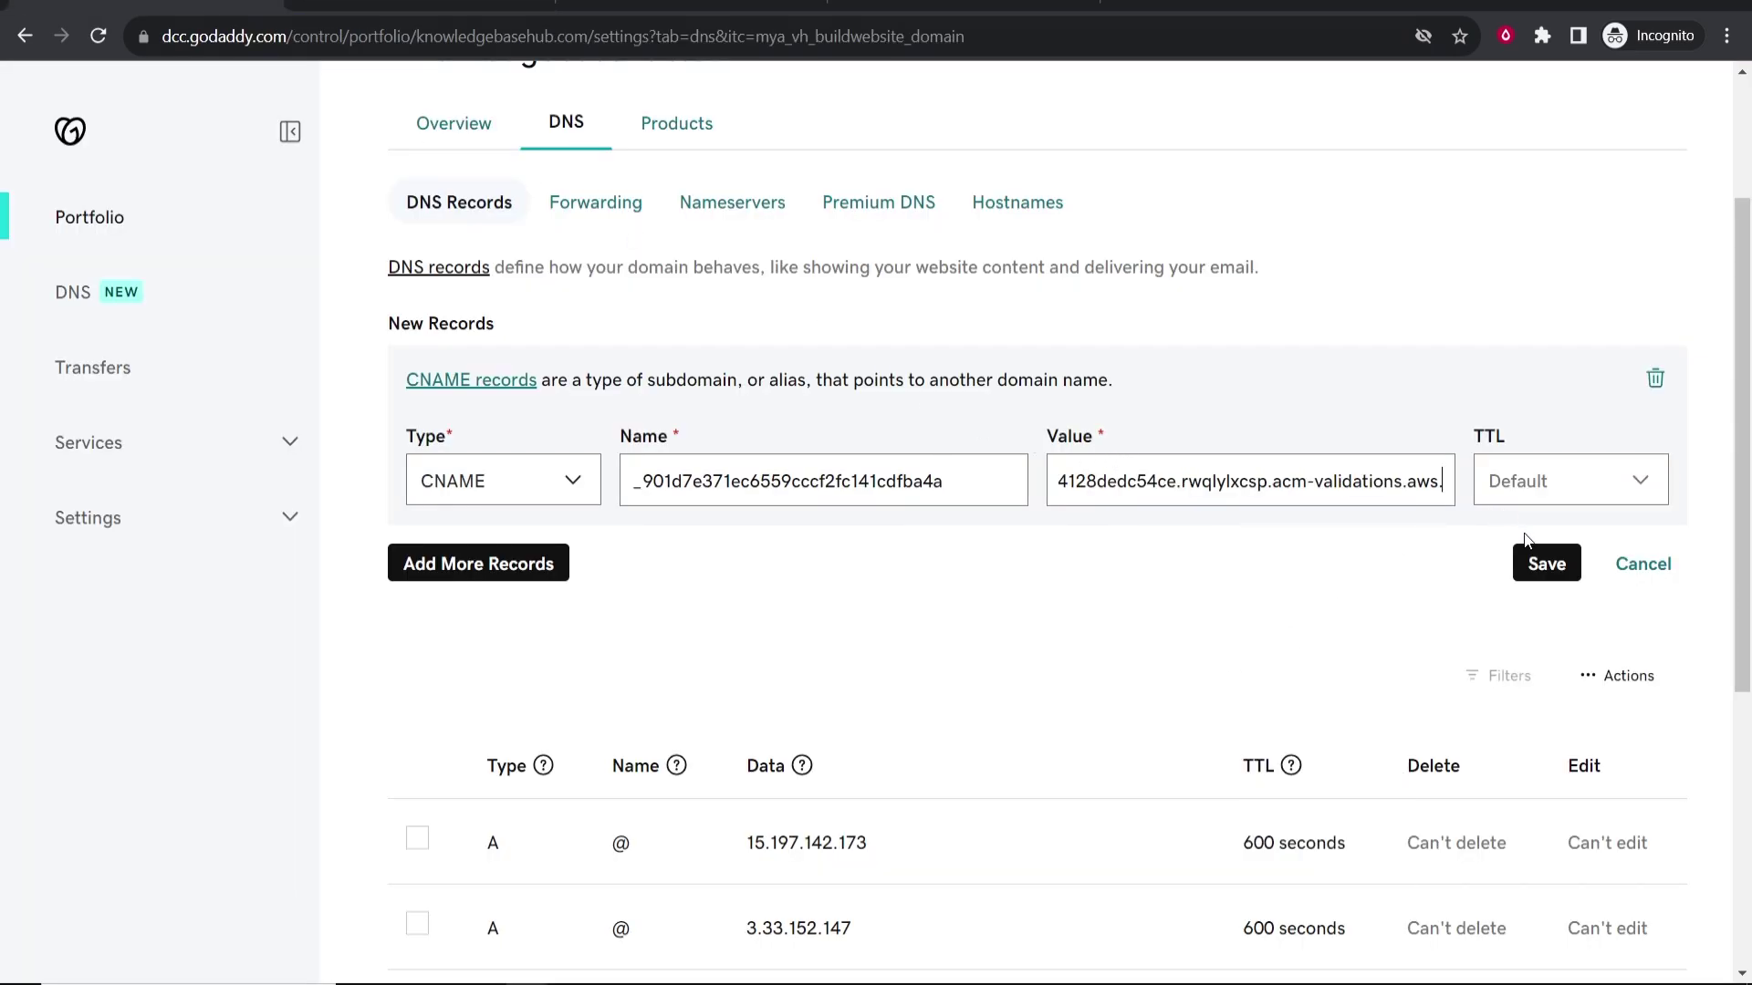
left_click(1547, 565)
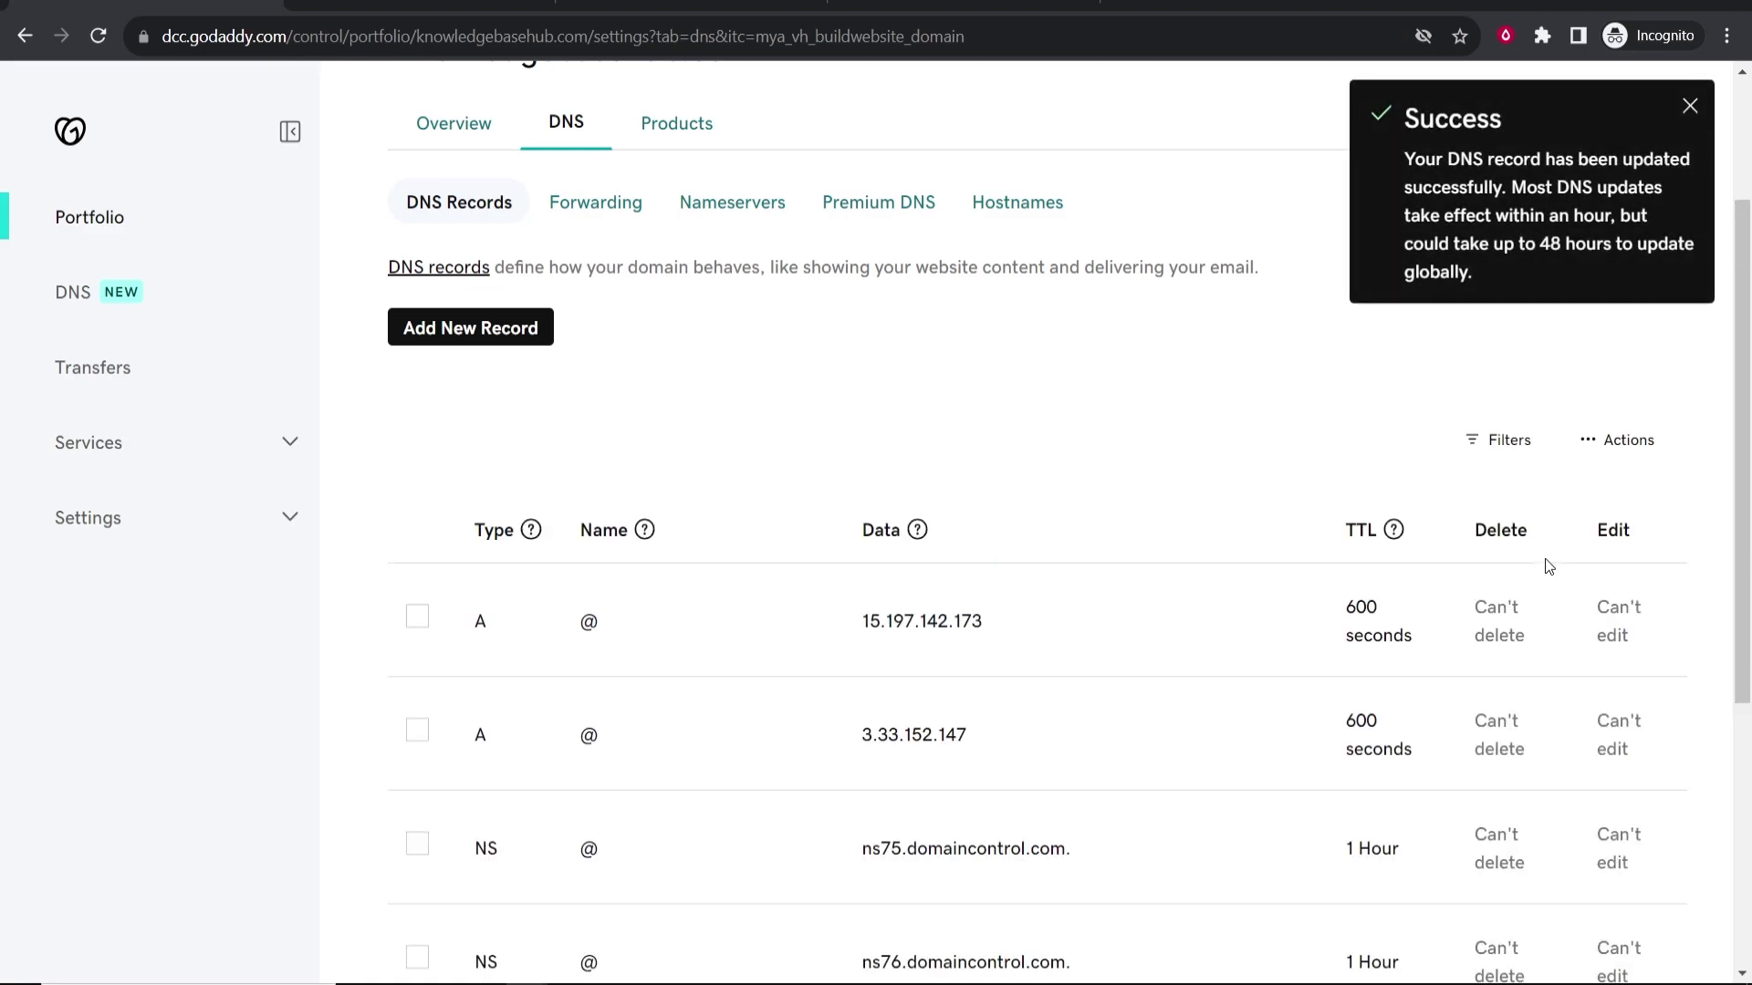
Step: Close the DNS configuration and reload Custom domains, showing the domain as Pending validation
scroll(1067, 515, "down", 5)
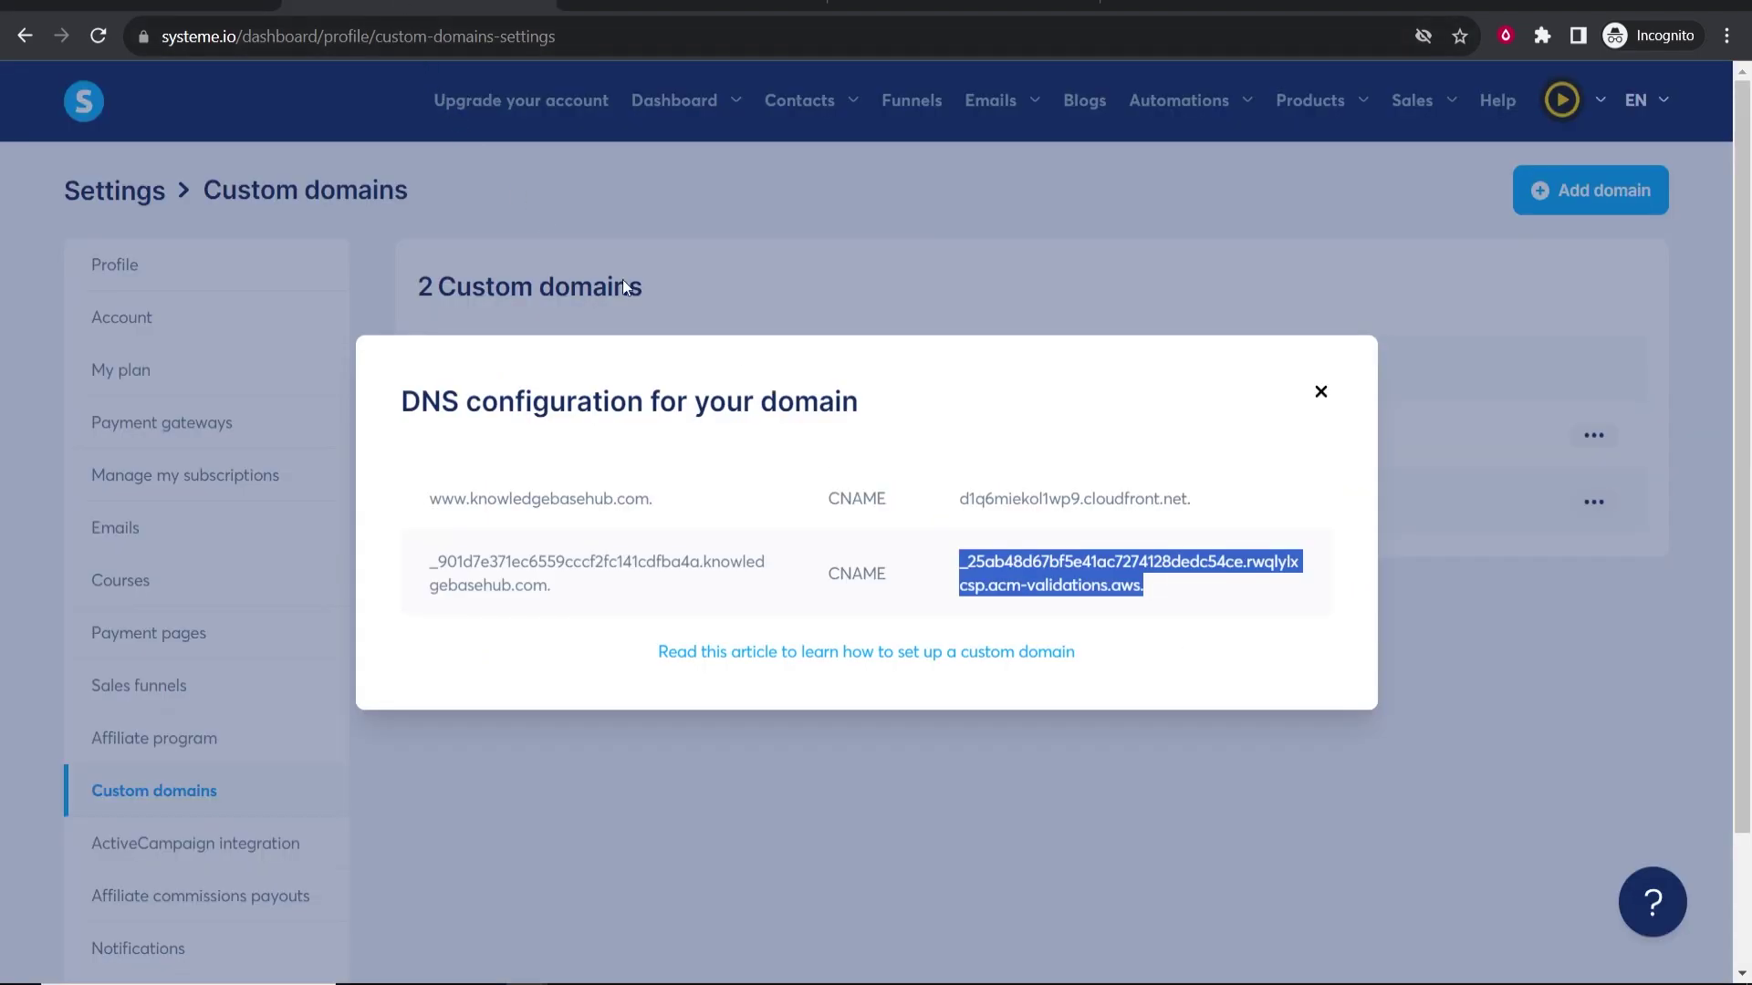
left_click(1181, 463)
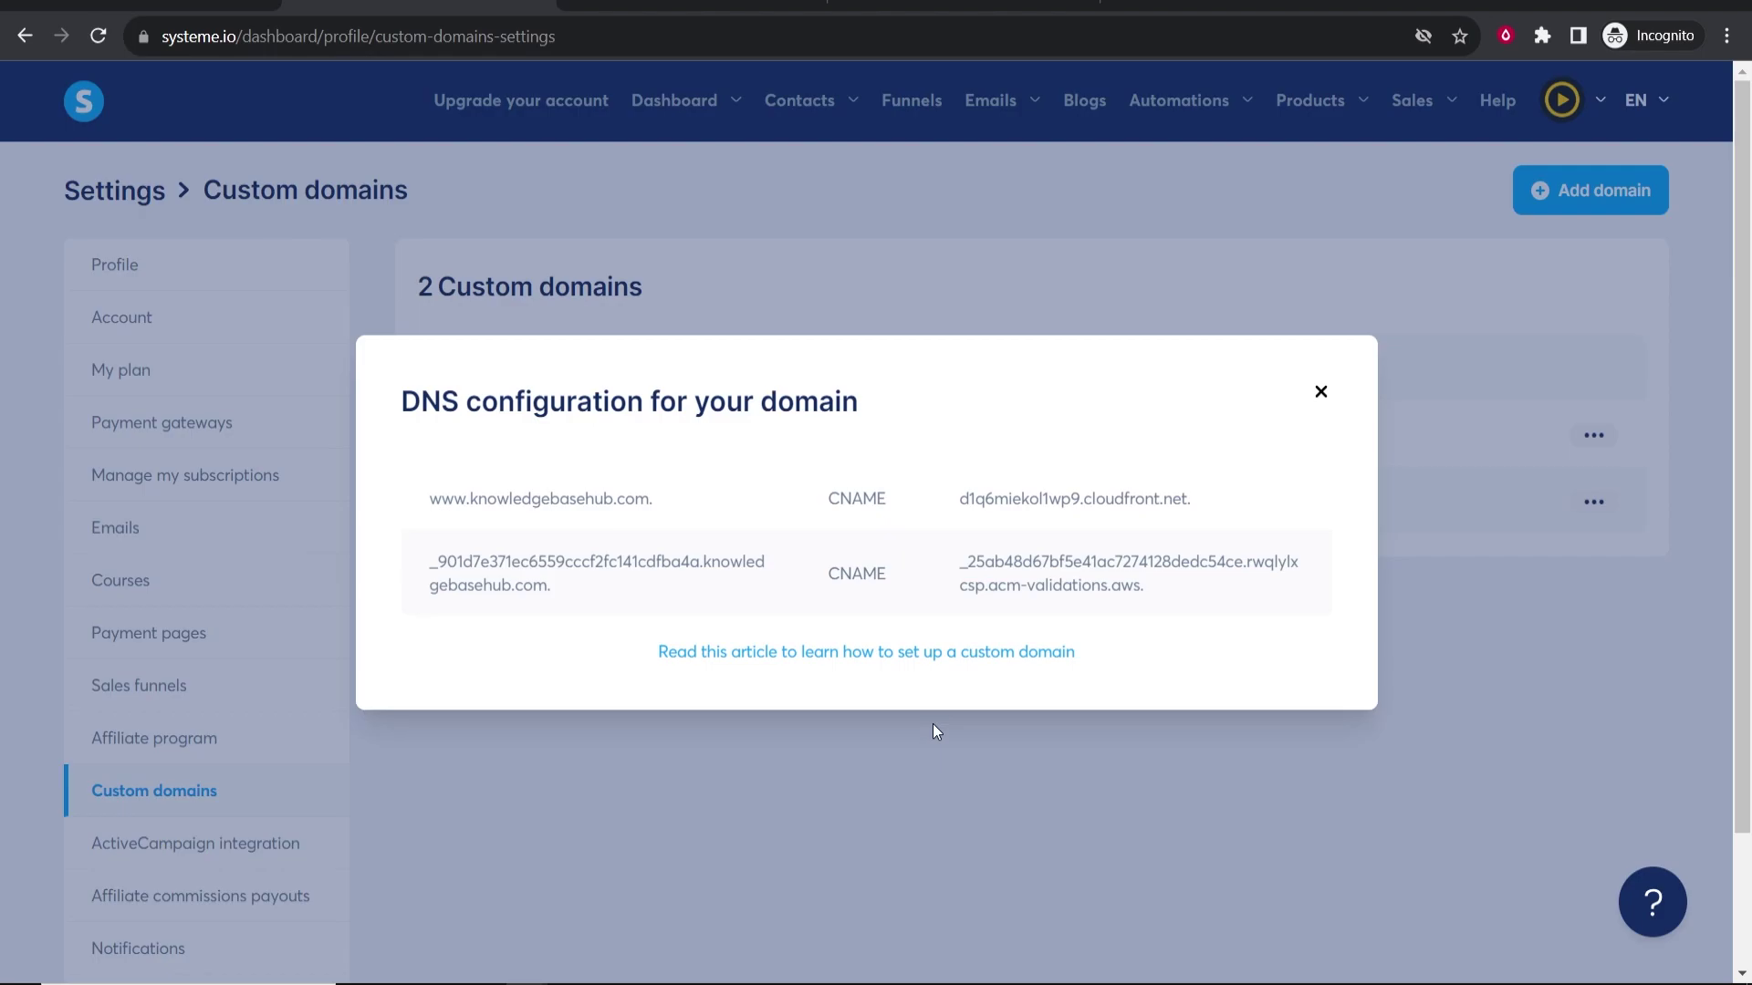
left_click(1317, 393)
left_click(97, 37)
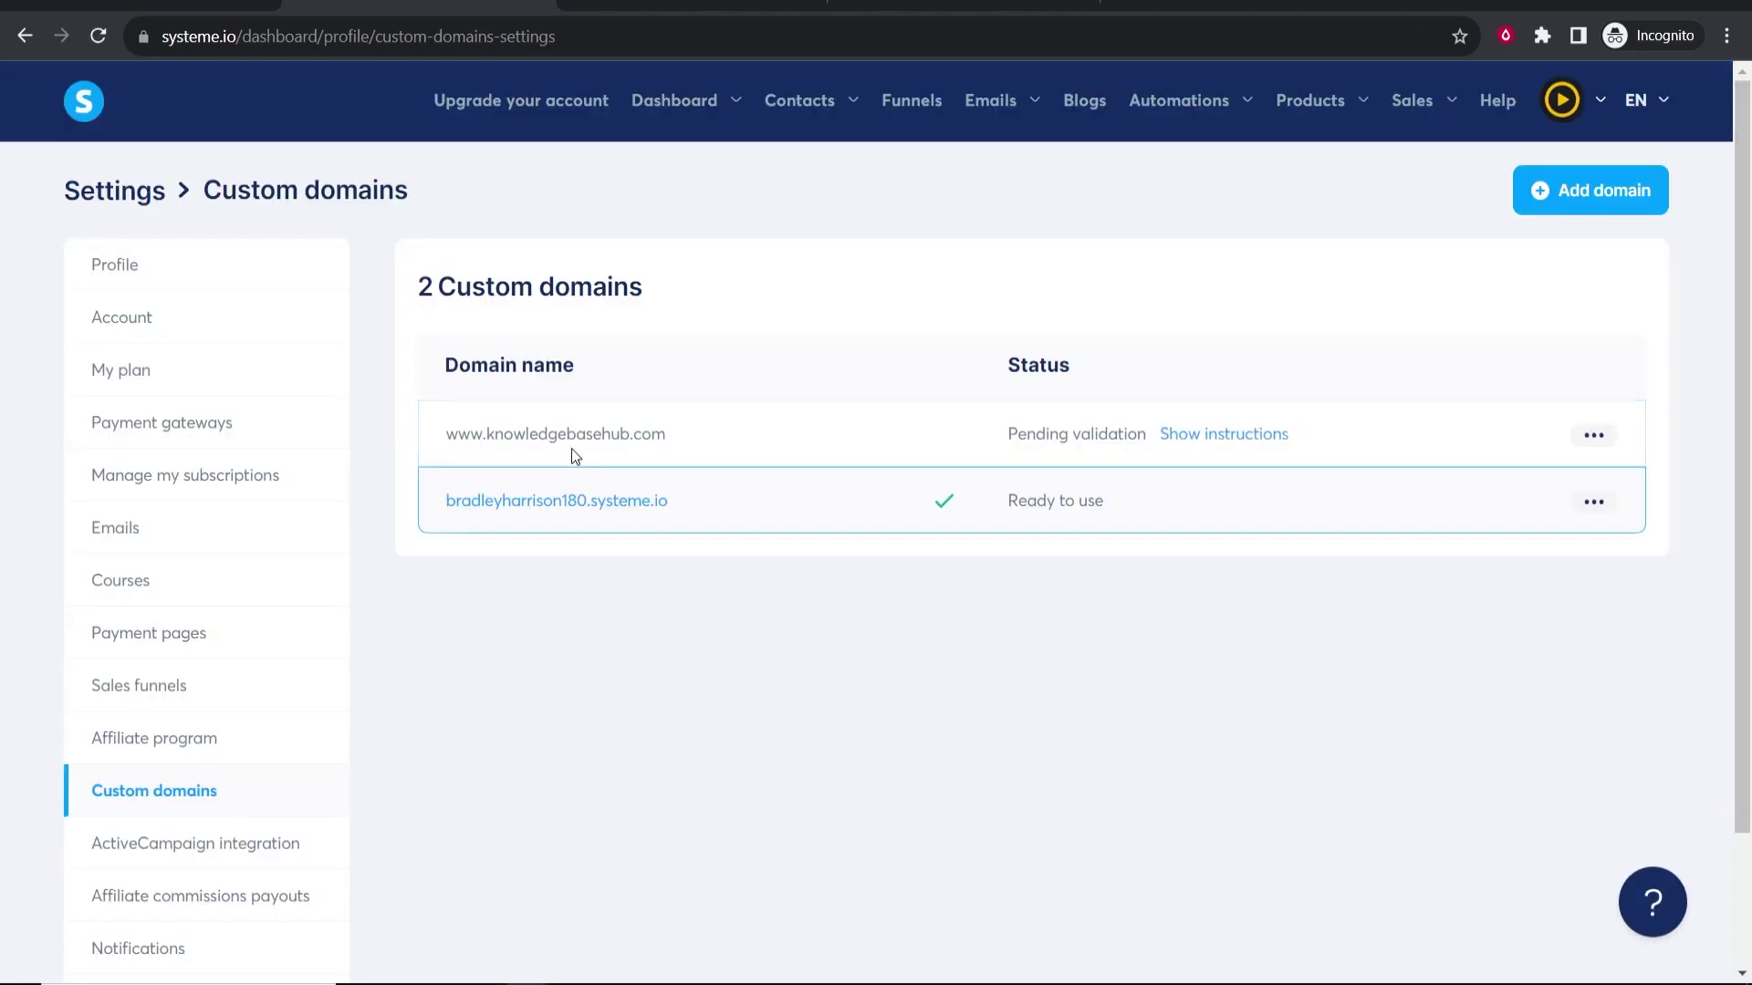
left_click_drag(1010, 433, 1146, 435)
left_click(1148, 434)
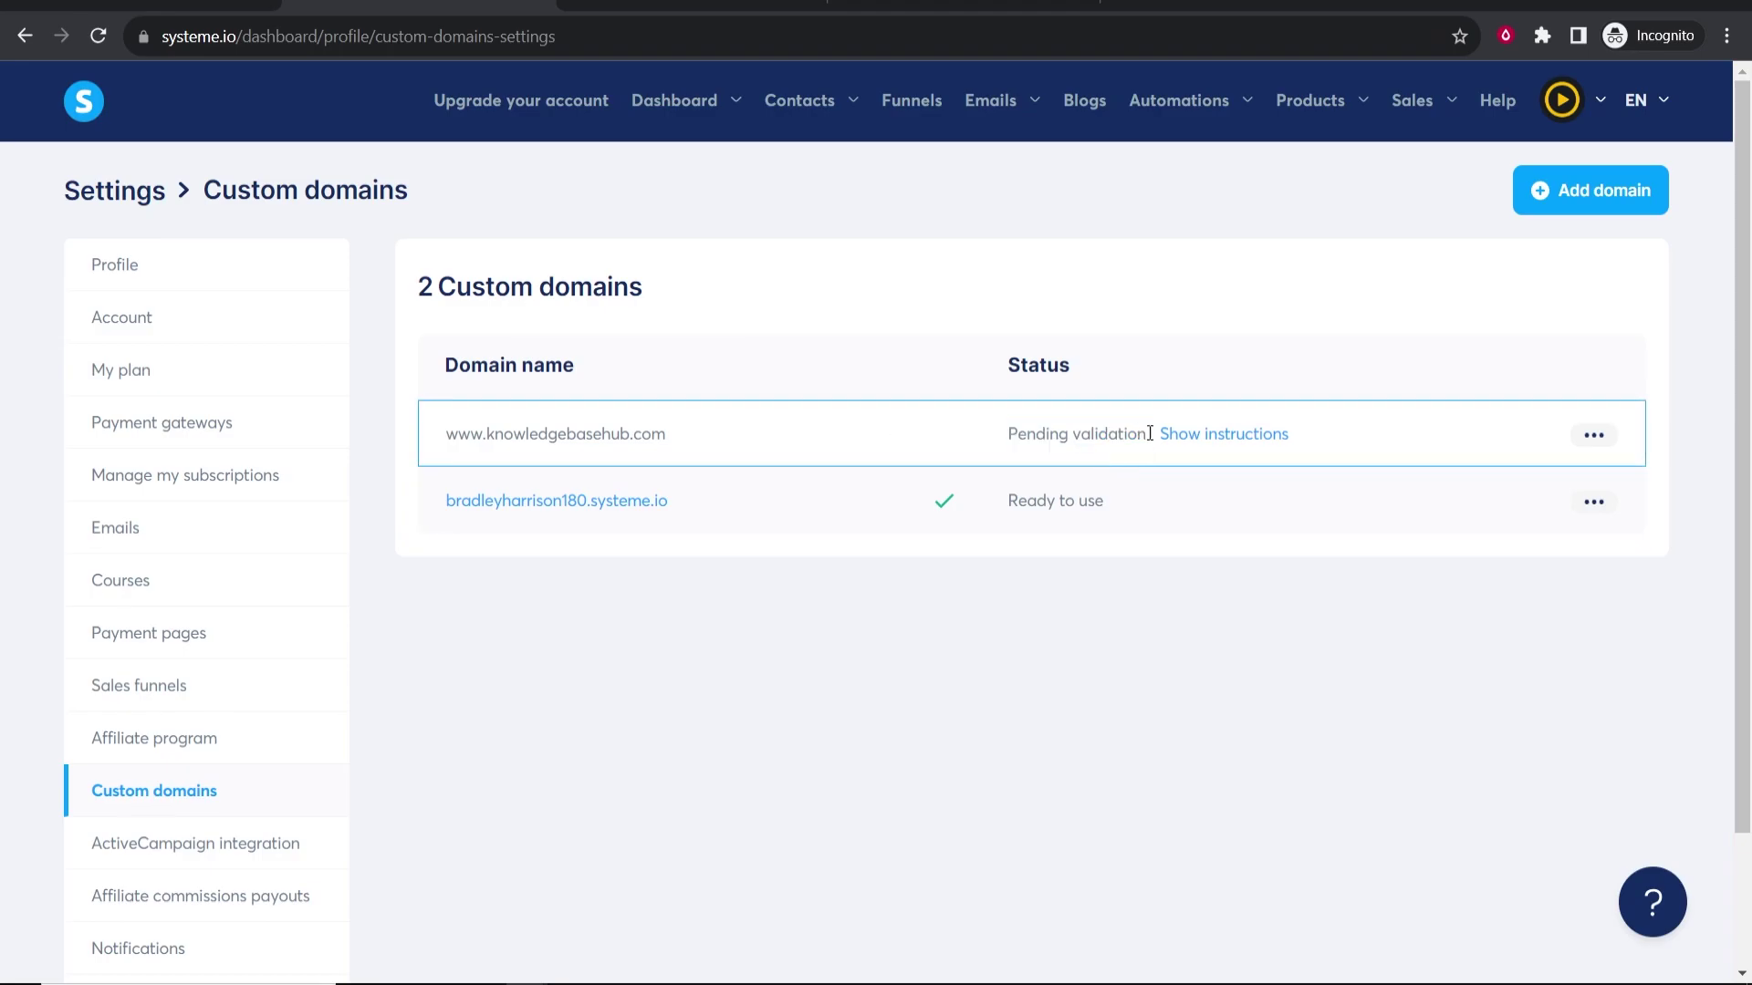
Step: Open the domain's setup instructions and scroll up to the dnschecker.org step 2.3
left_click(1223, 434)
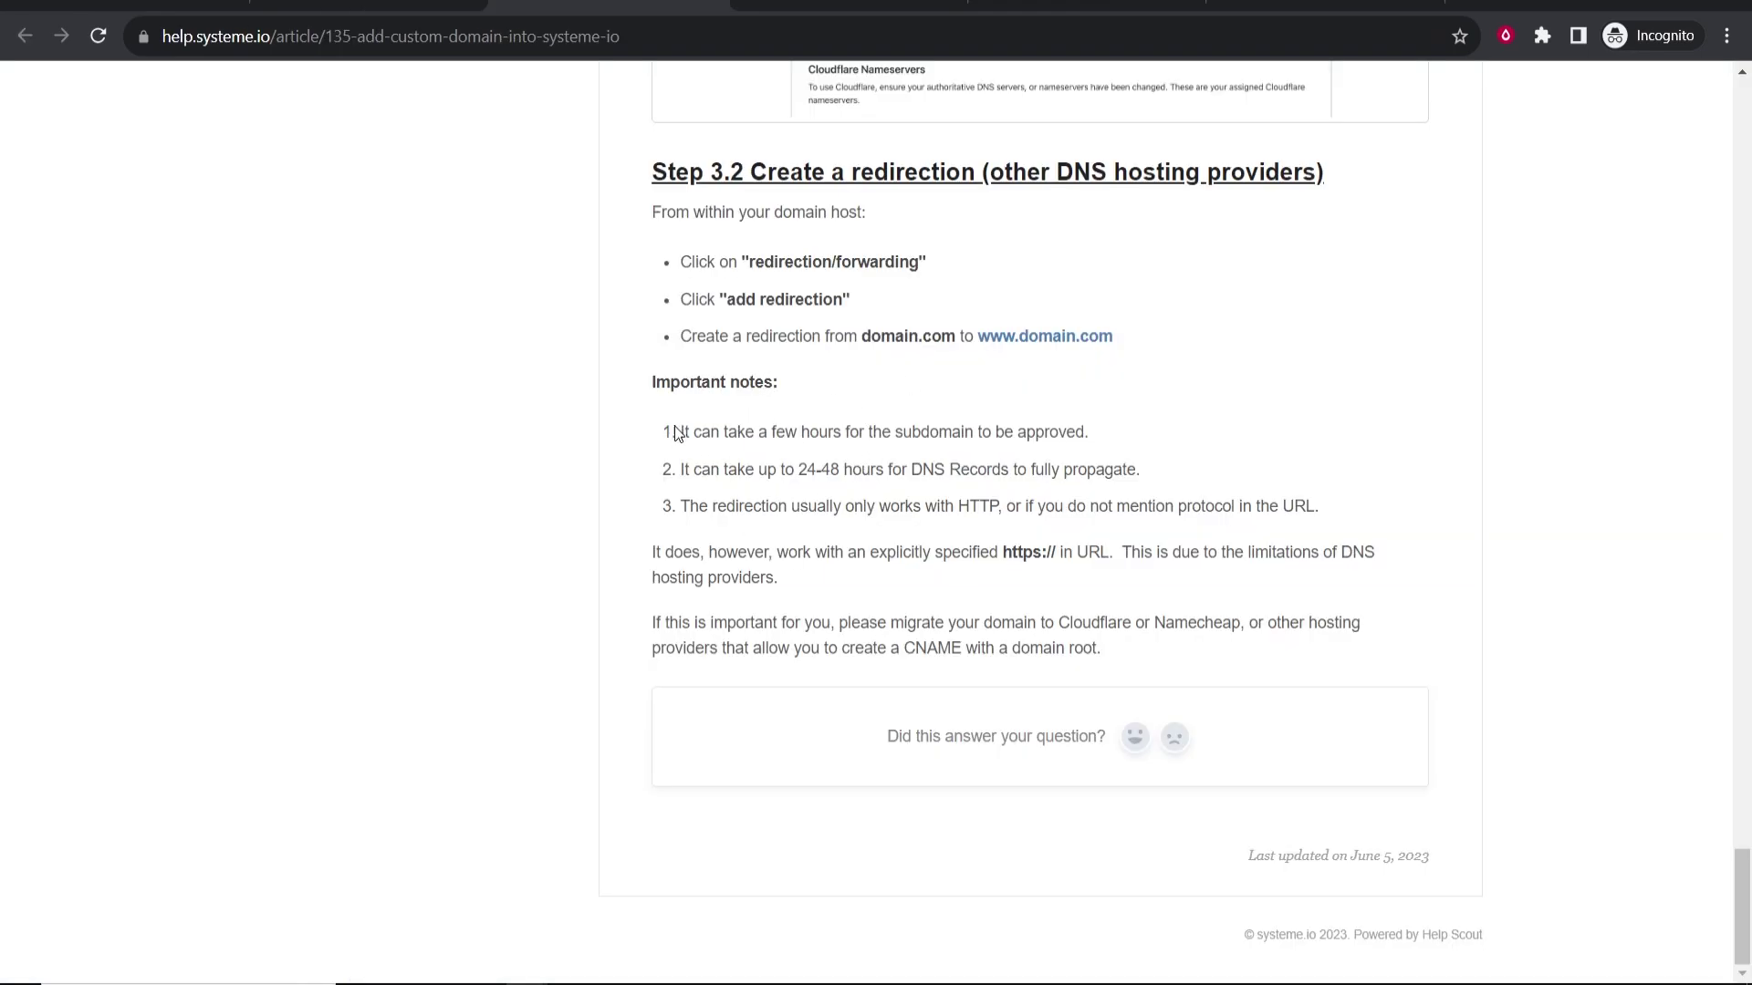
left_click_drag(683, 470, 1140, 471)
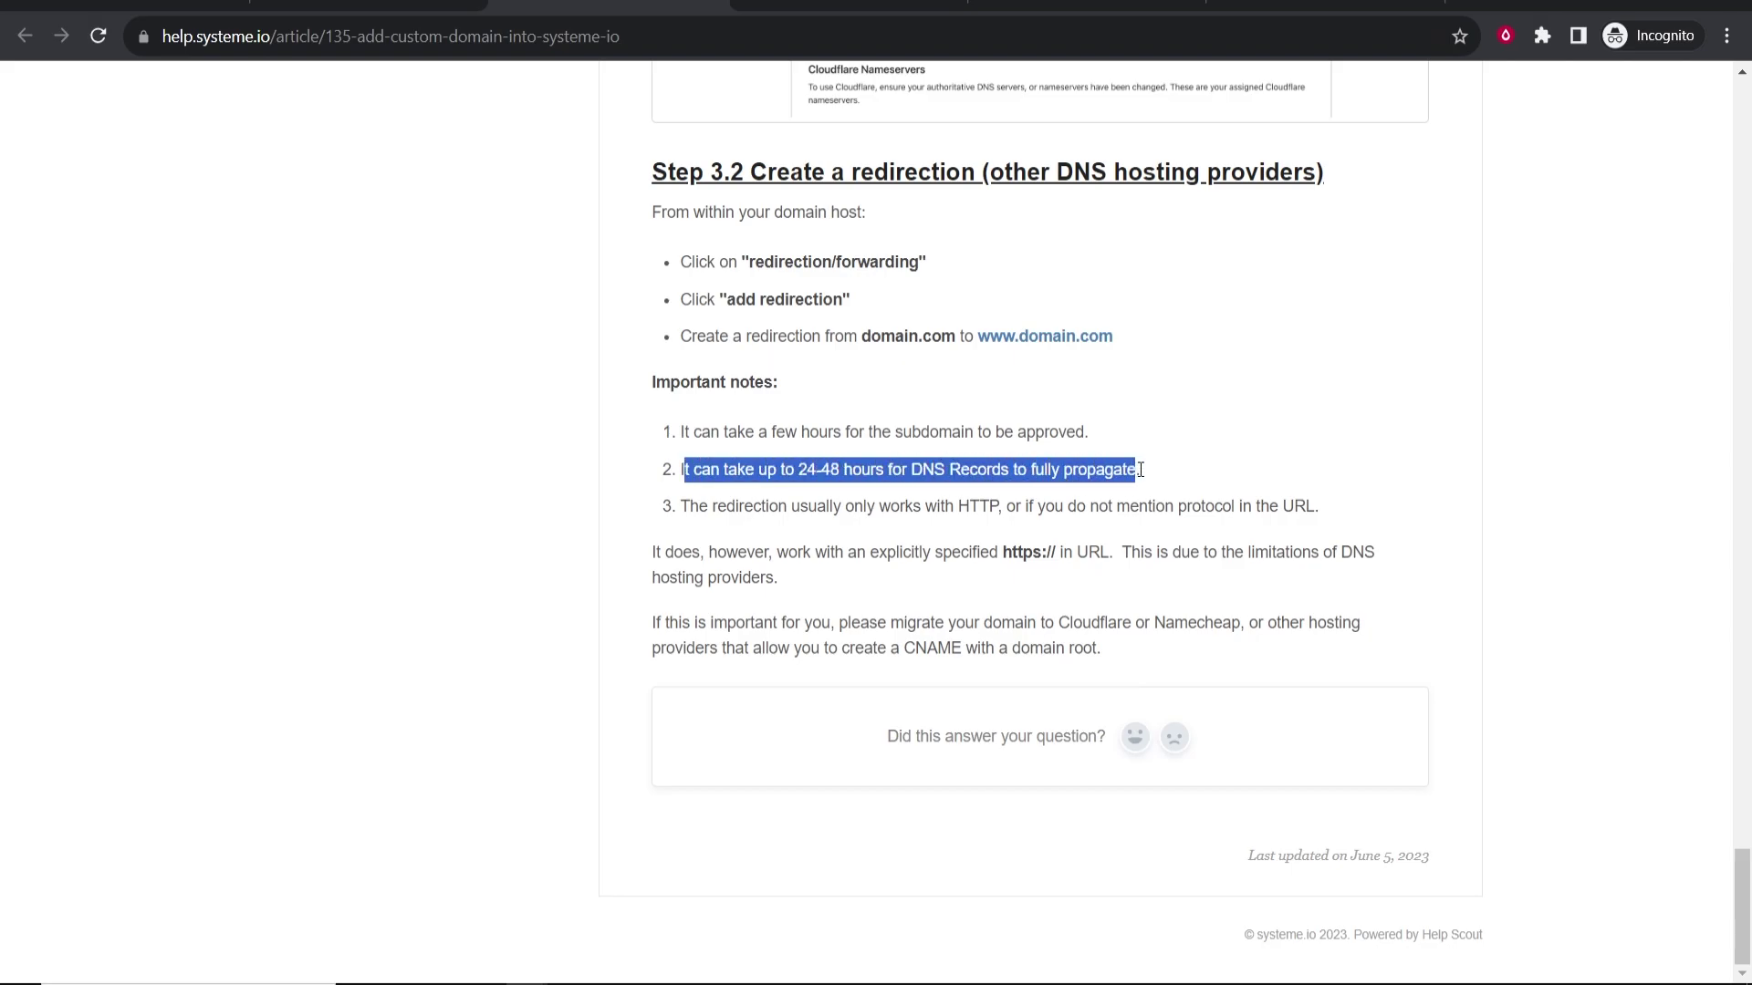
left_click(1102, 507)
scroll(1097, 534, "up", 20)
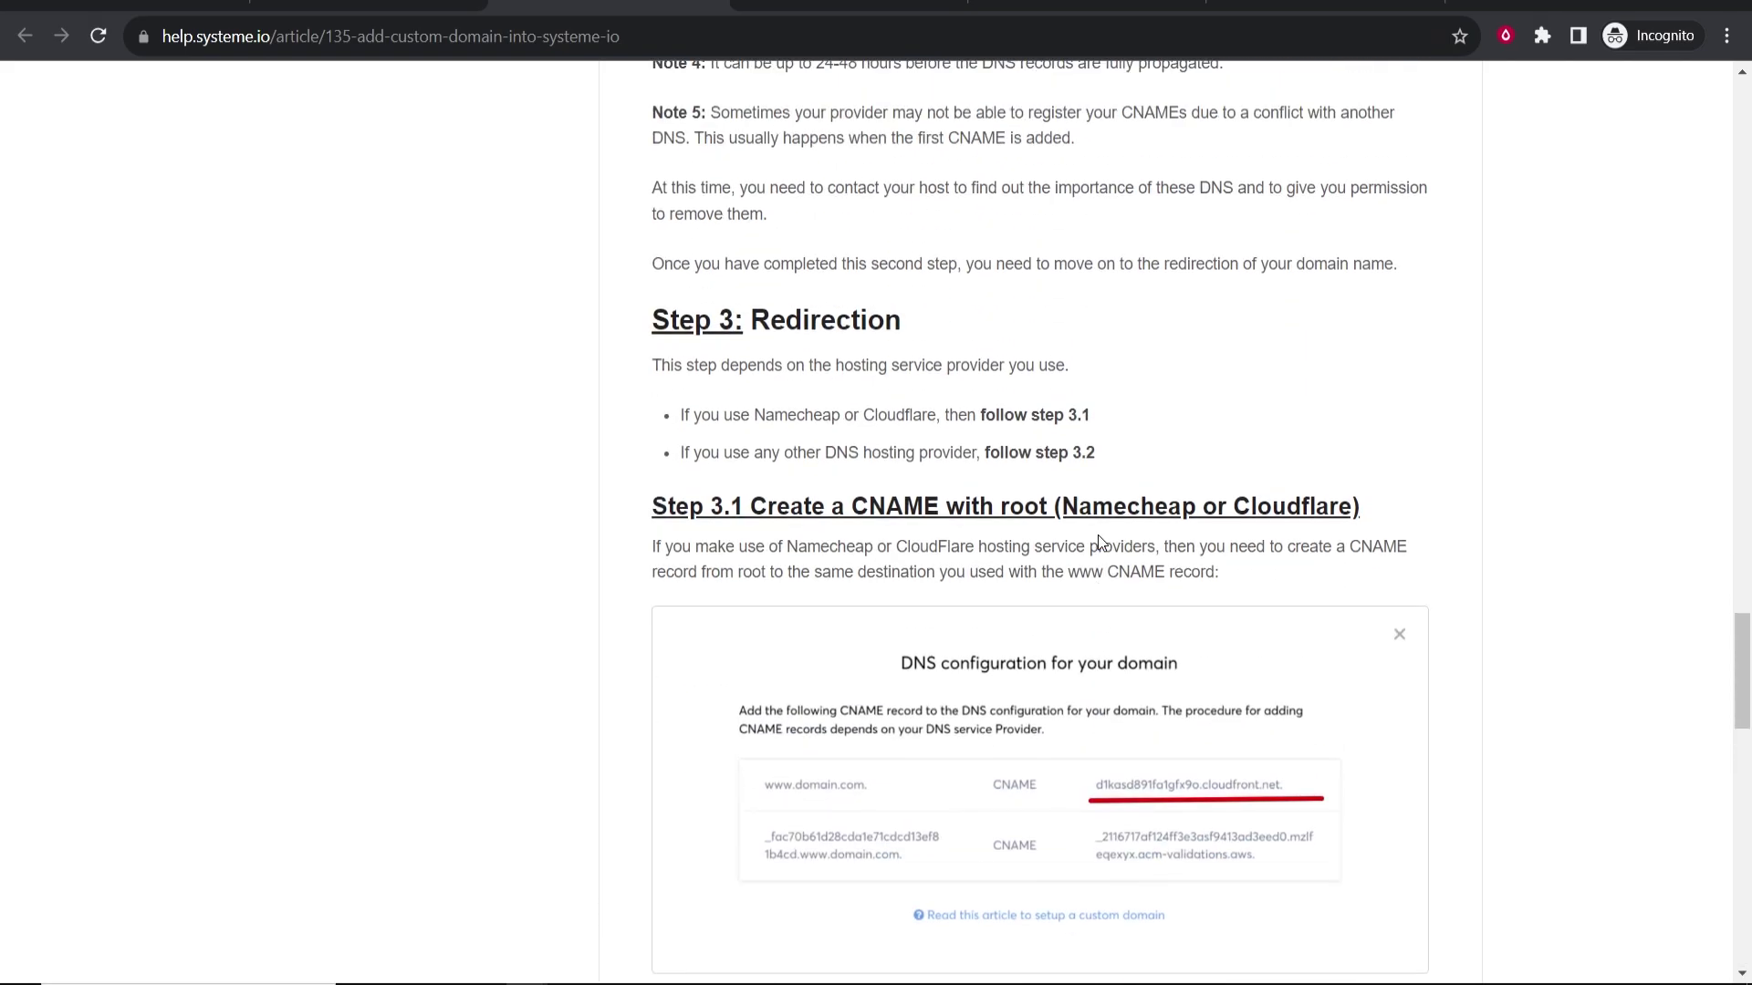
scroll(1099, 537, "up", 3)
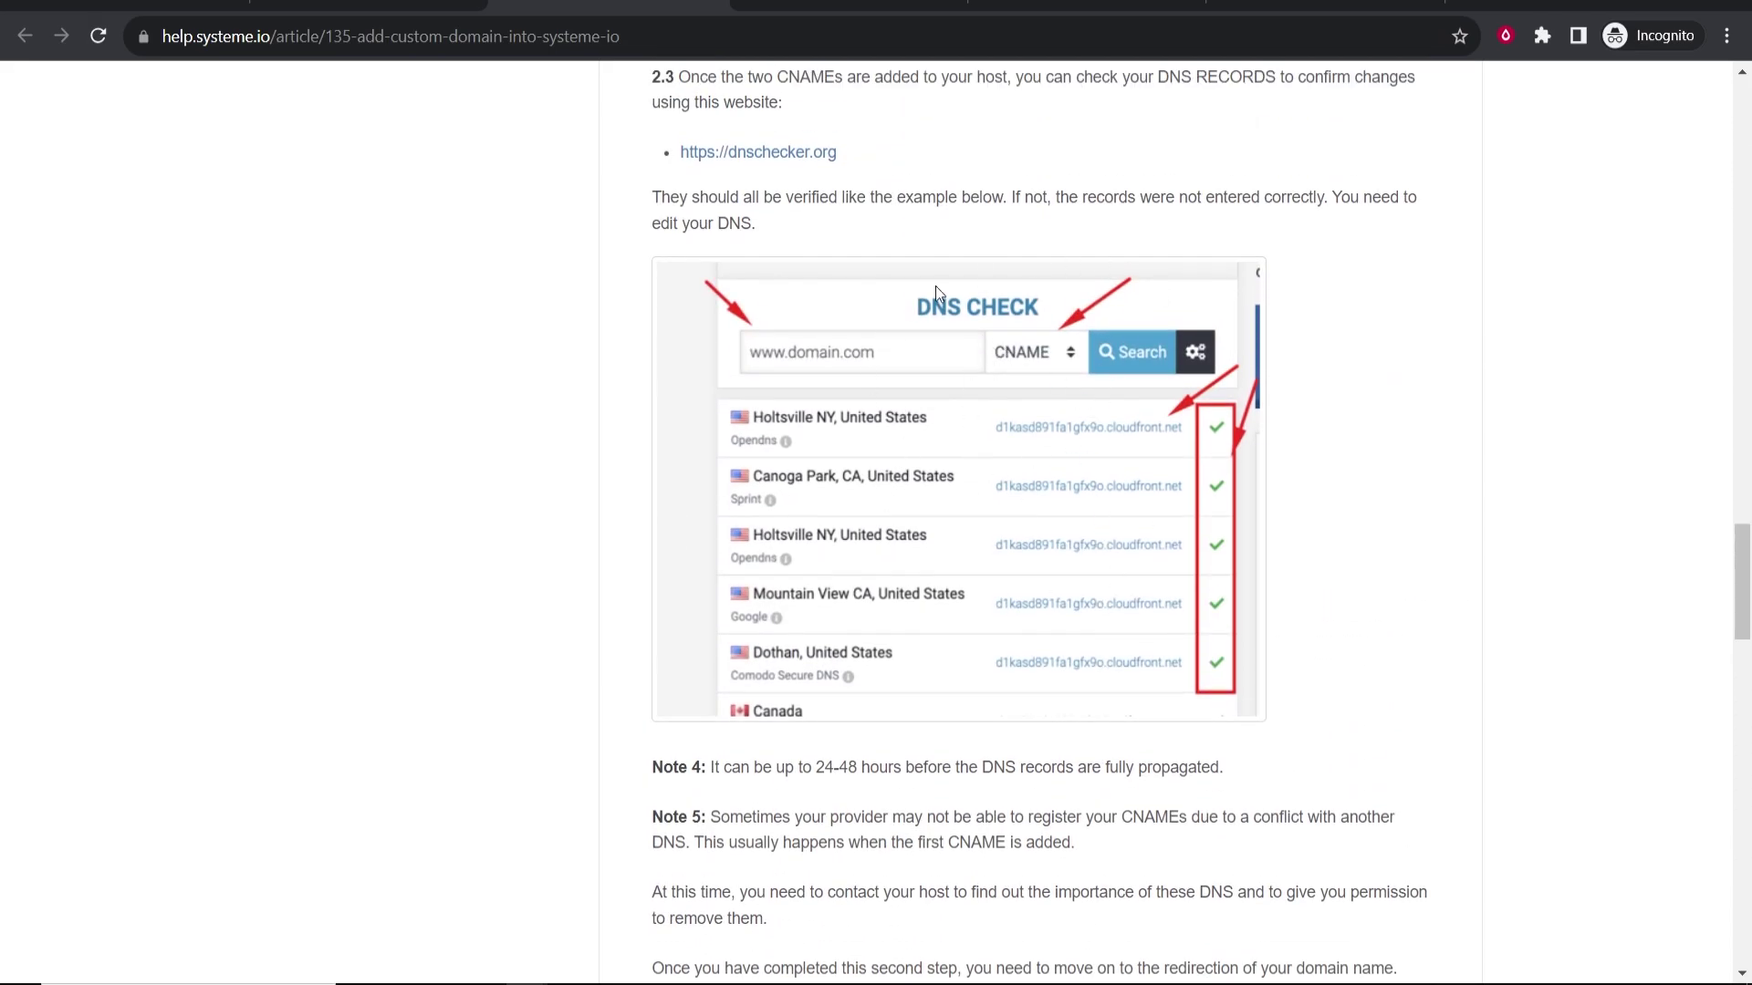
scroll(780, 213, "up", 2)
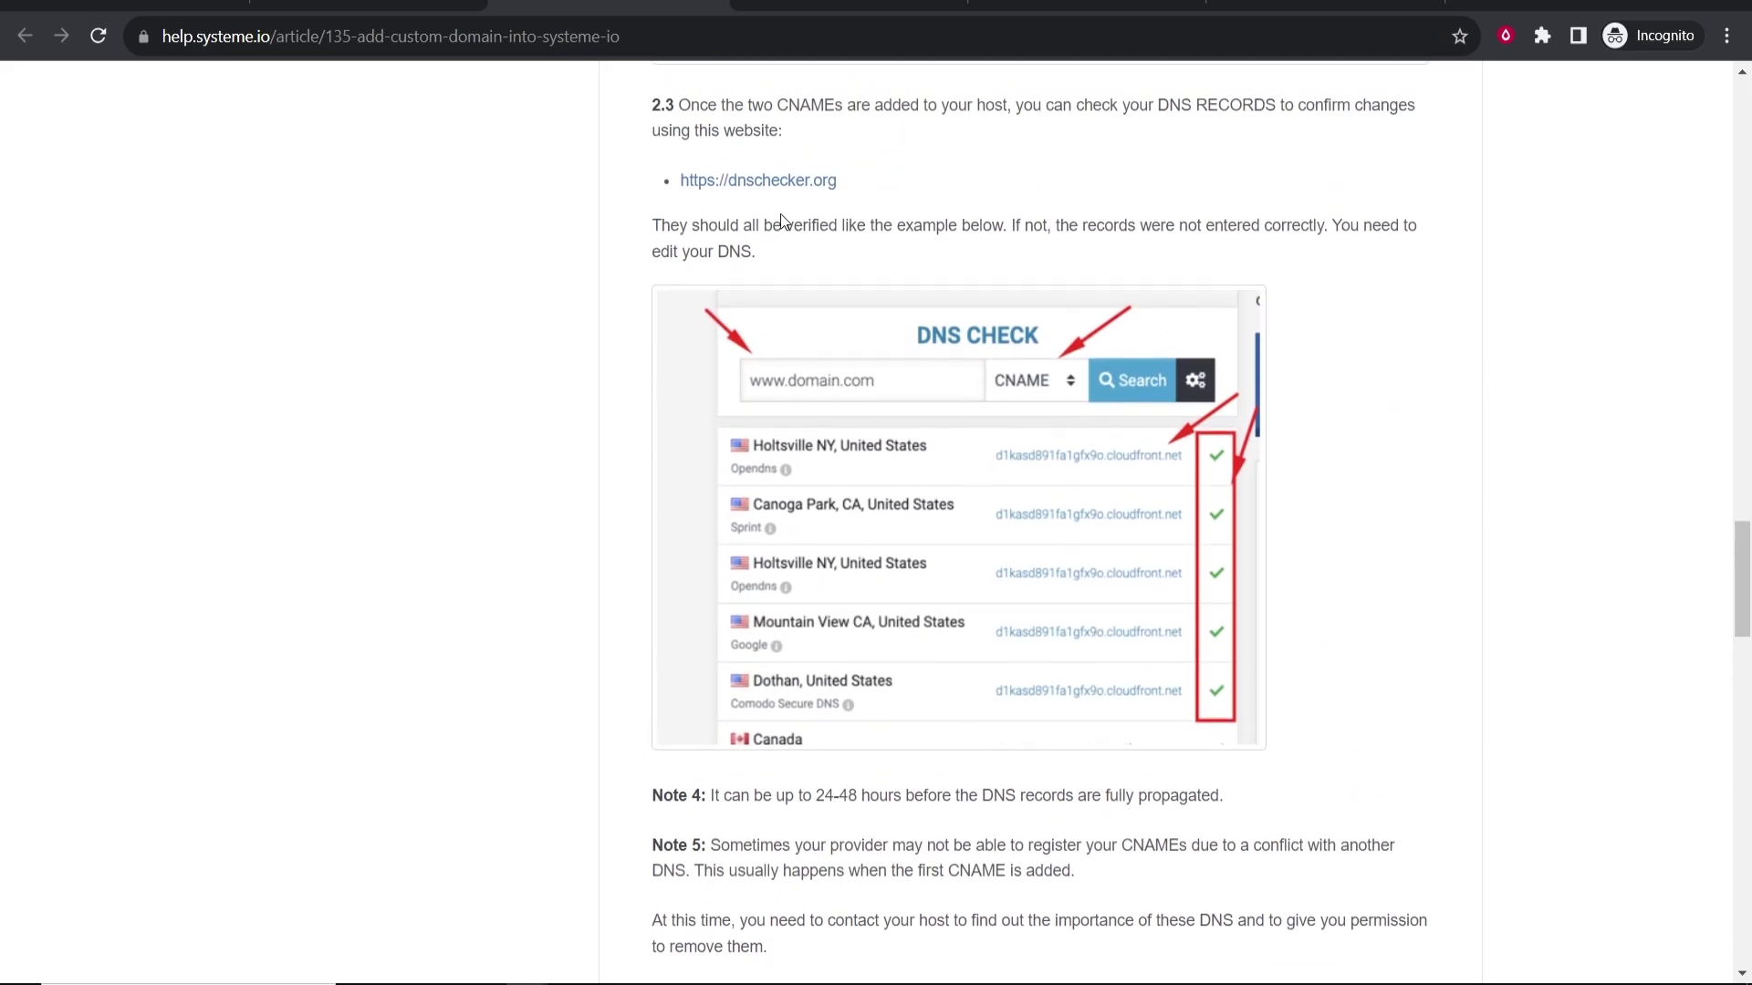
Step: Open dnschecker.org in a new tab and grab knowledgebasehub.com from GoDaddy
left_click(766, 270)
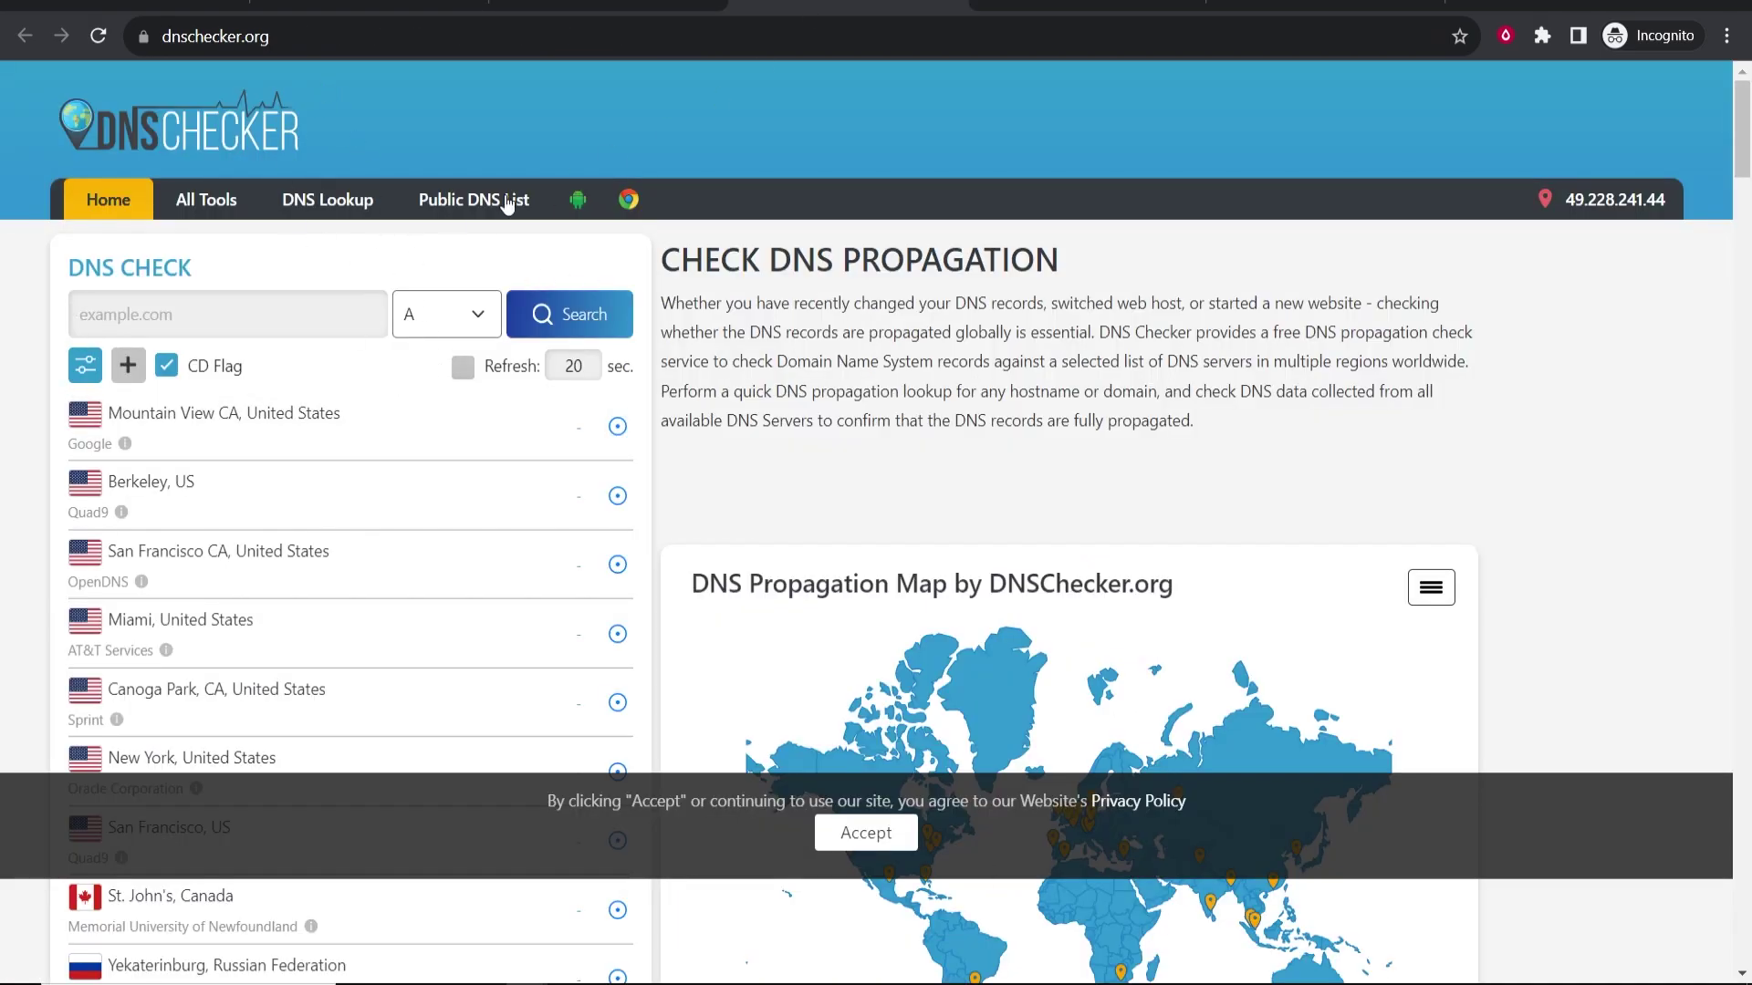
left_click(112, 8)
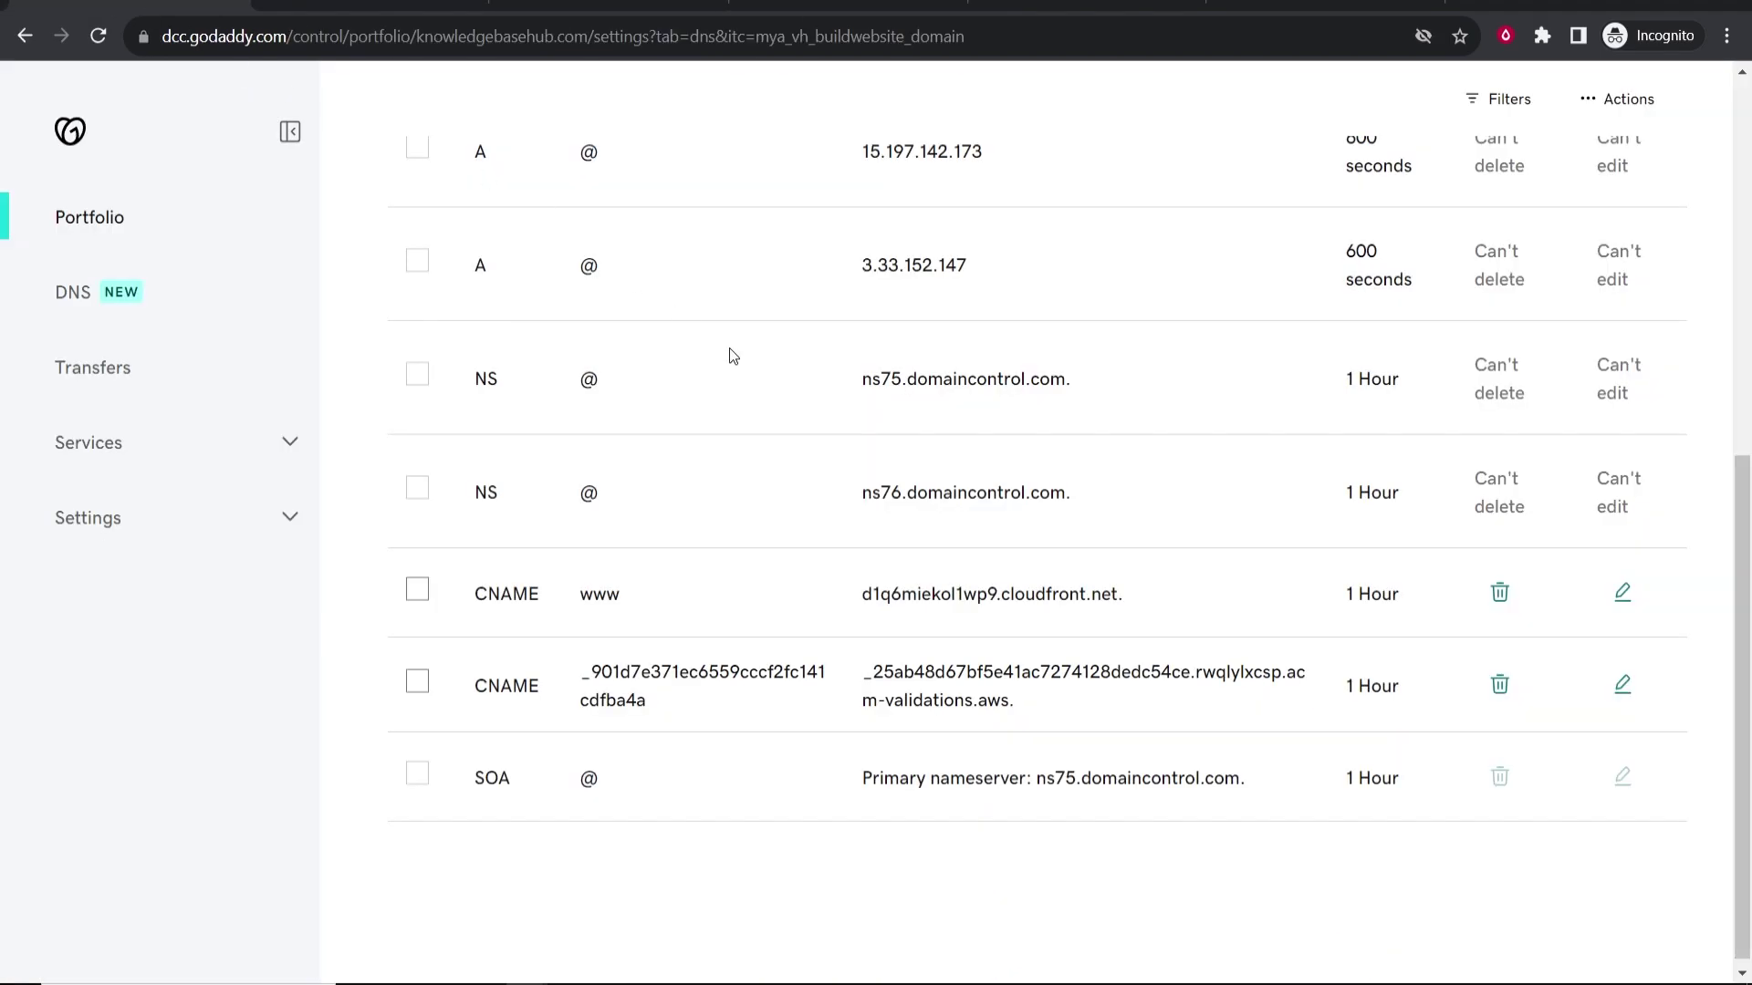
scroll(730, 356, "up", 8)
left_click_drag(755, 274, 387, 280)
key("ctrl+c")
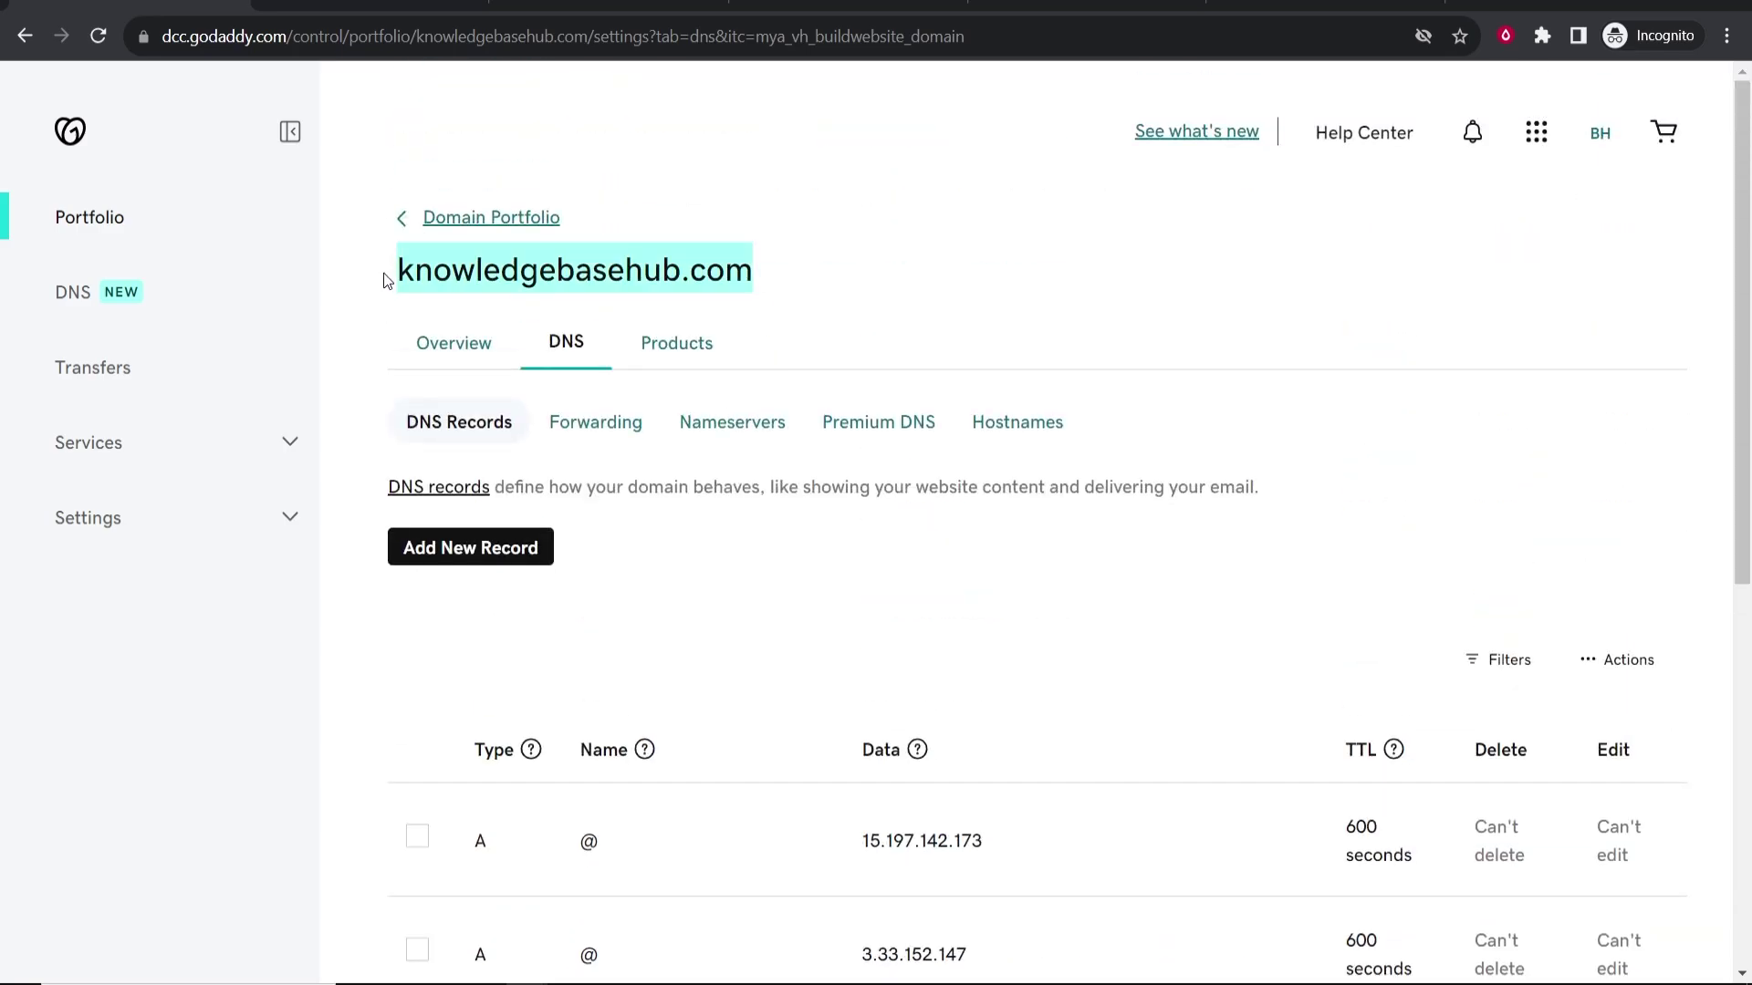
left_click(503, 13)
left_click(848, 13)
left_click(236, 324)
type("ww")
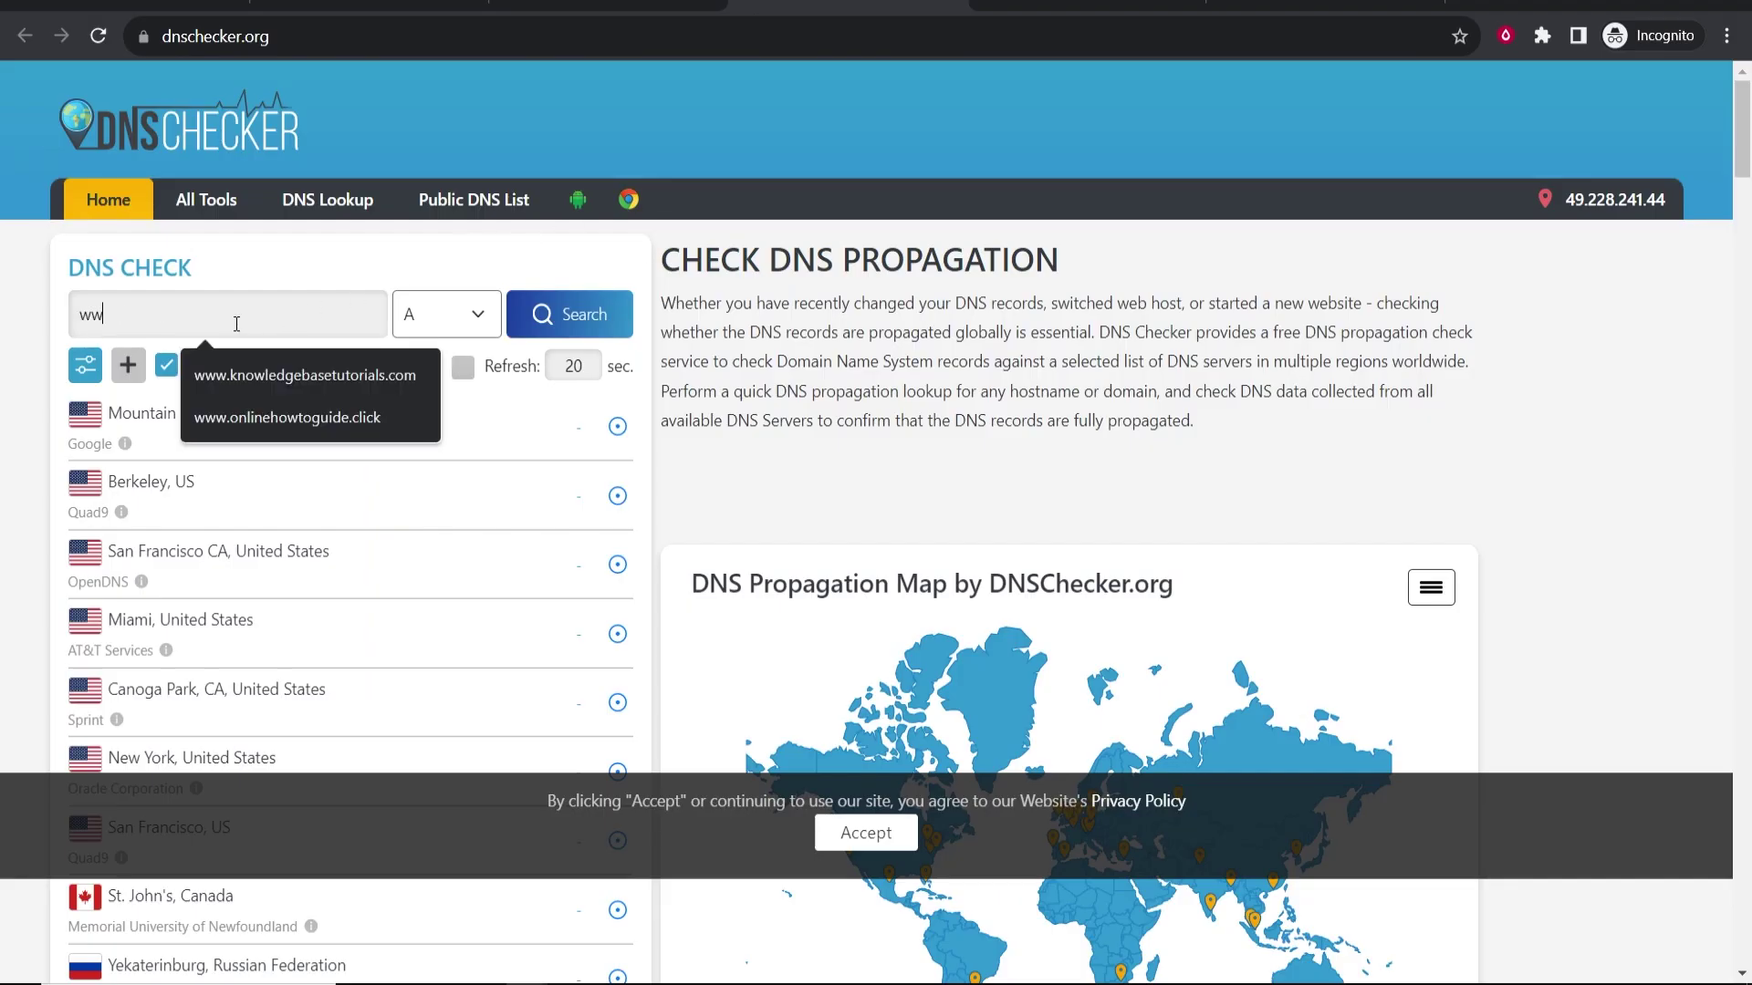
type("w.")
key("ctrl+v")
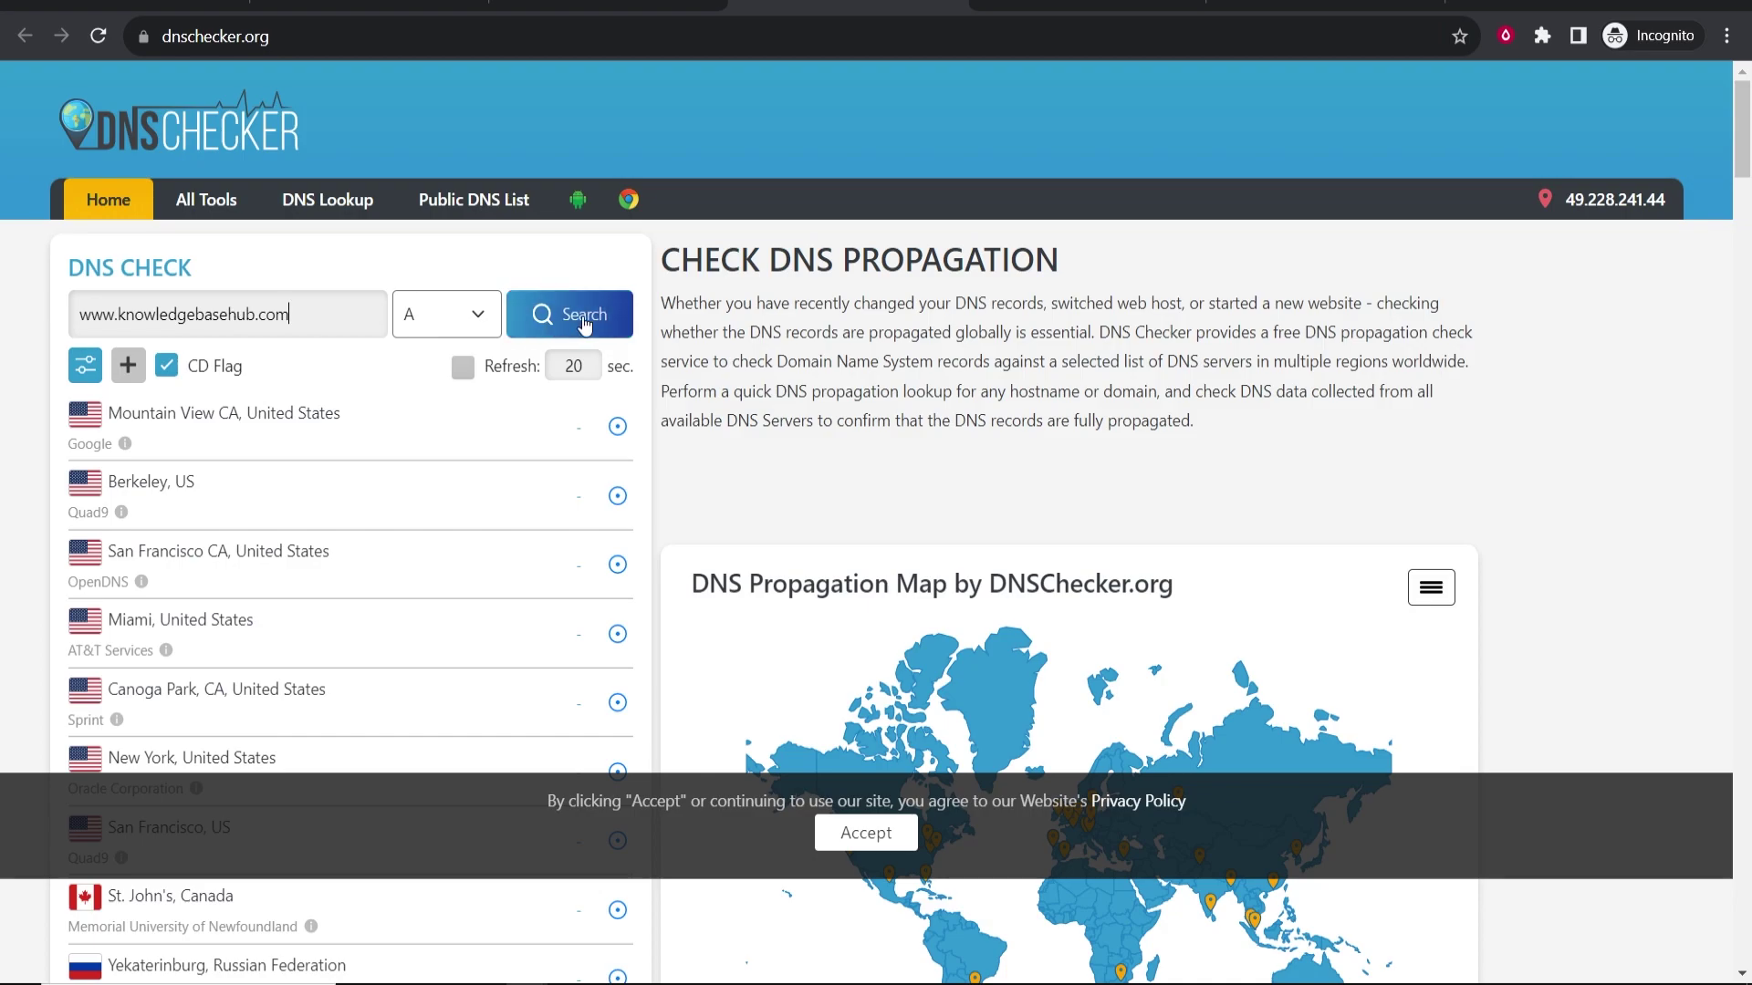
left_click(605, 317)
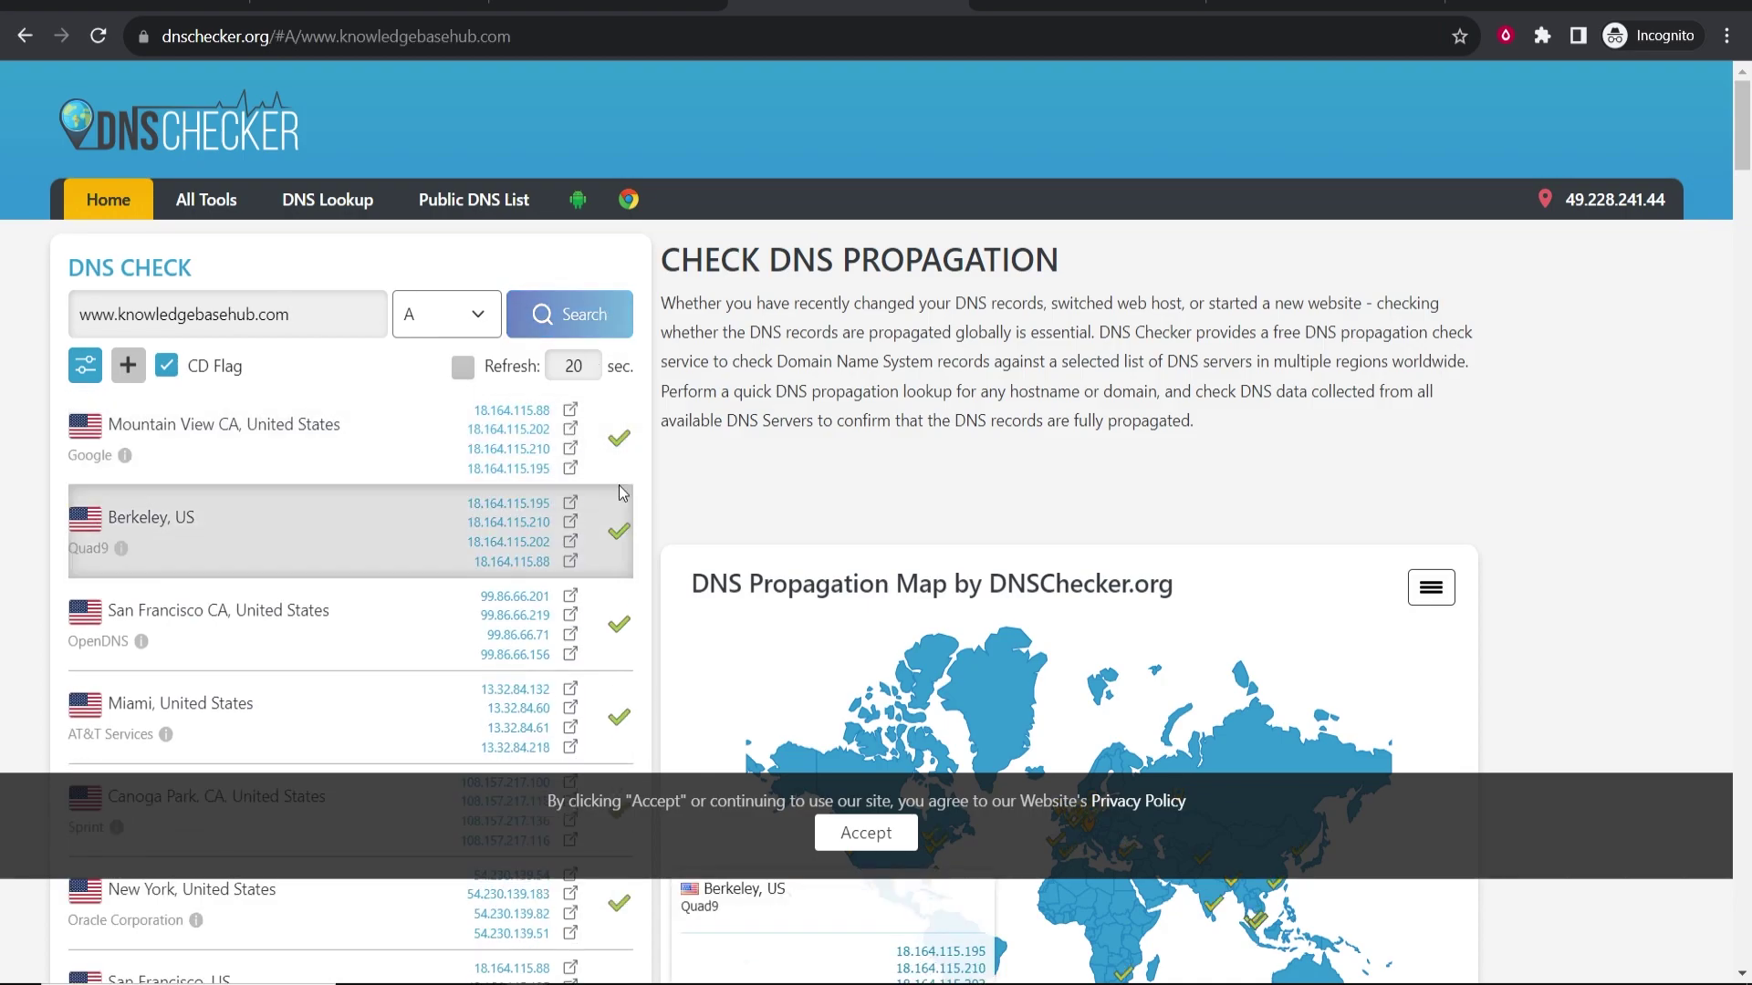
scroll(618, 468, "down", 2)
left_click(862, 833)
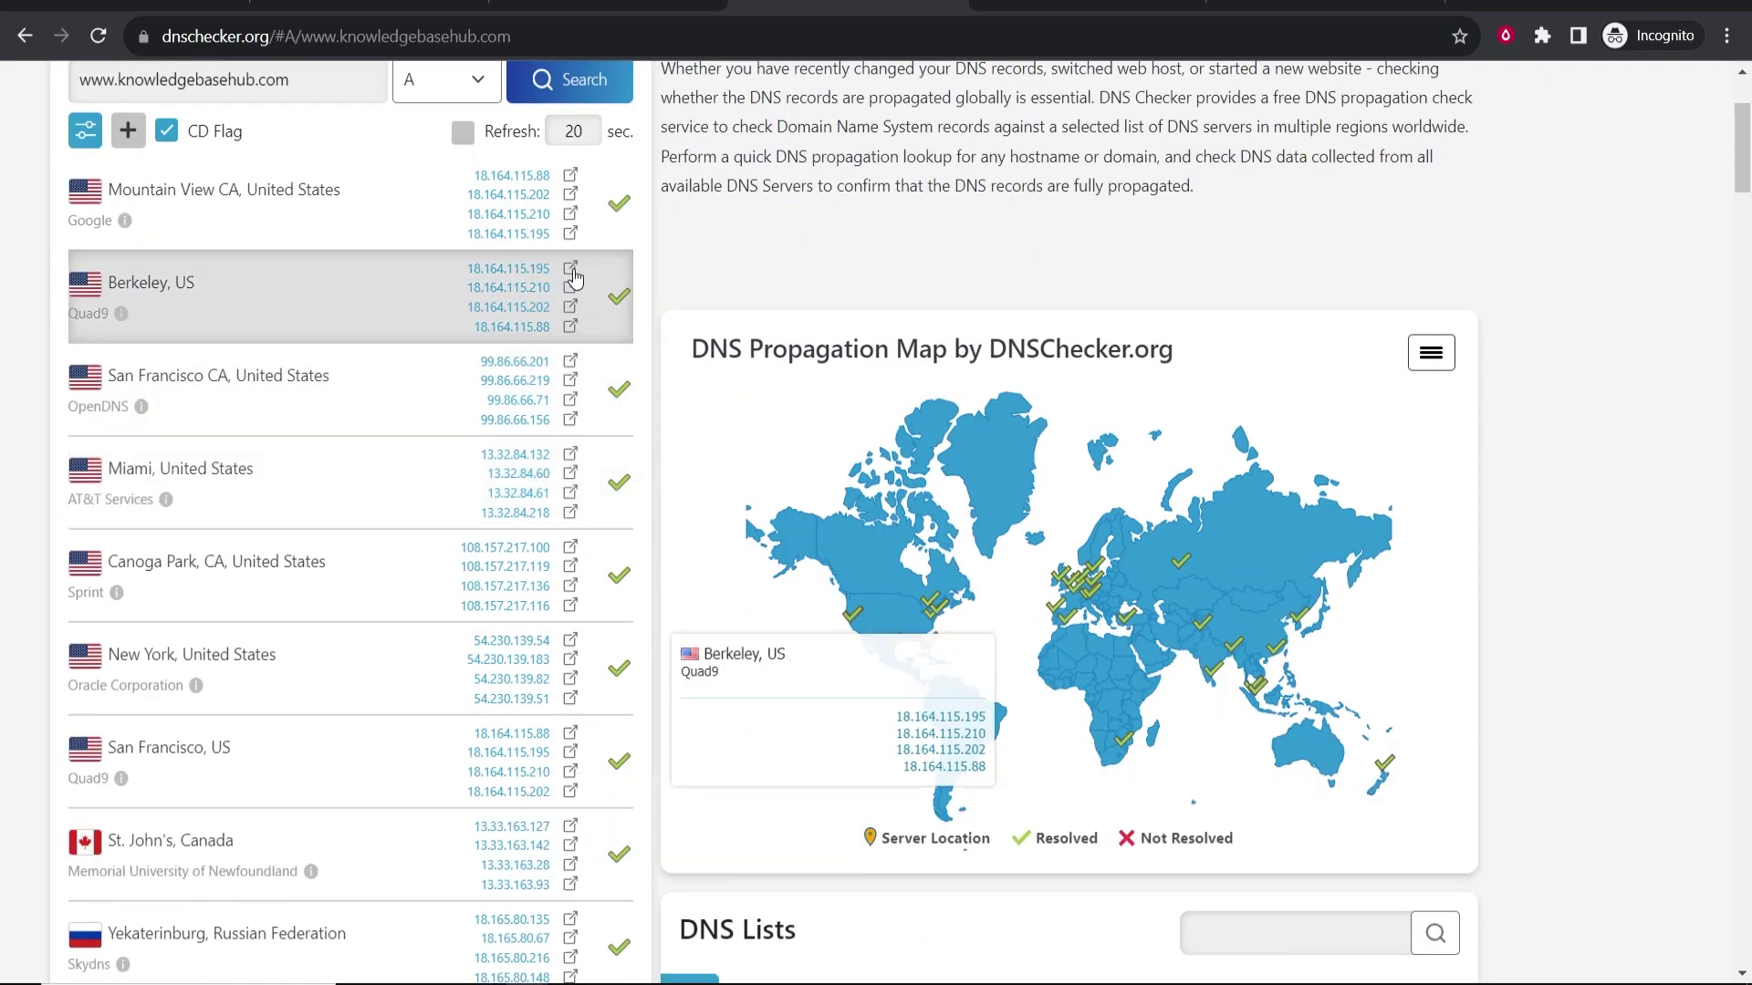
scroll(609, 457, "down", 6)
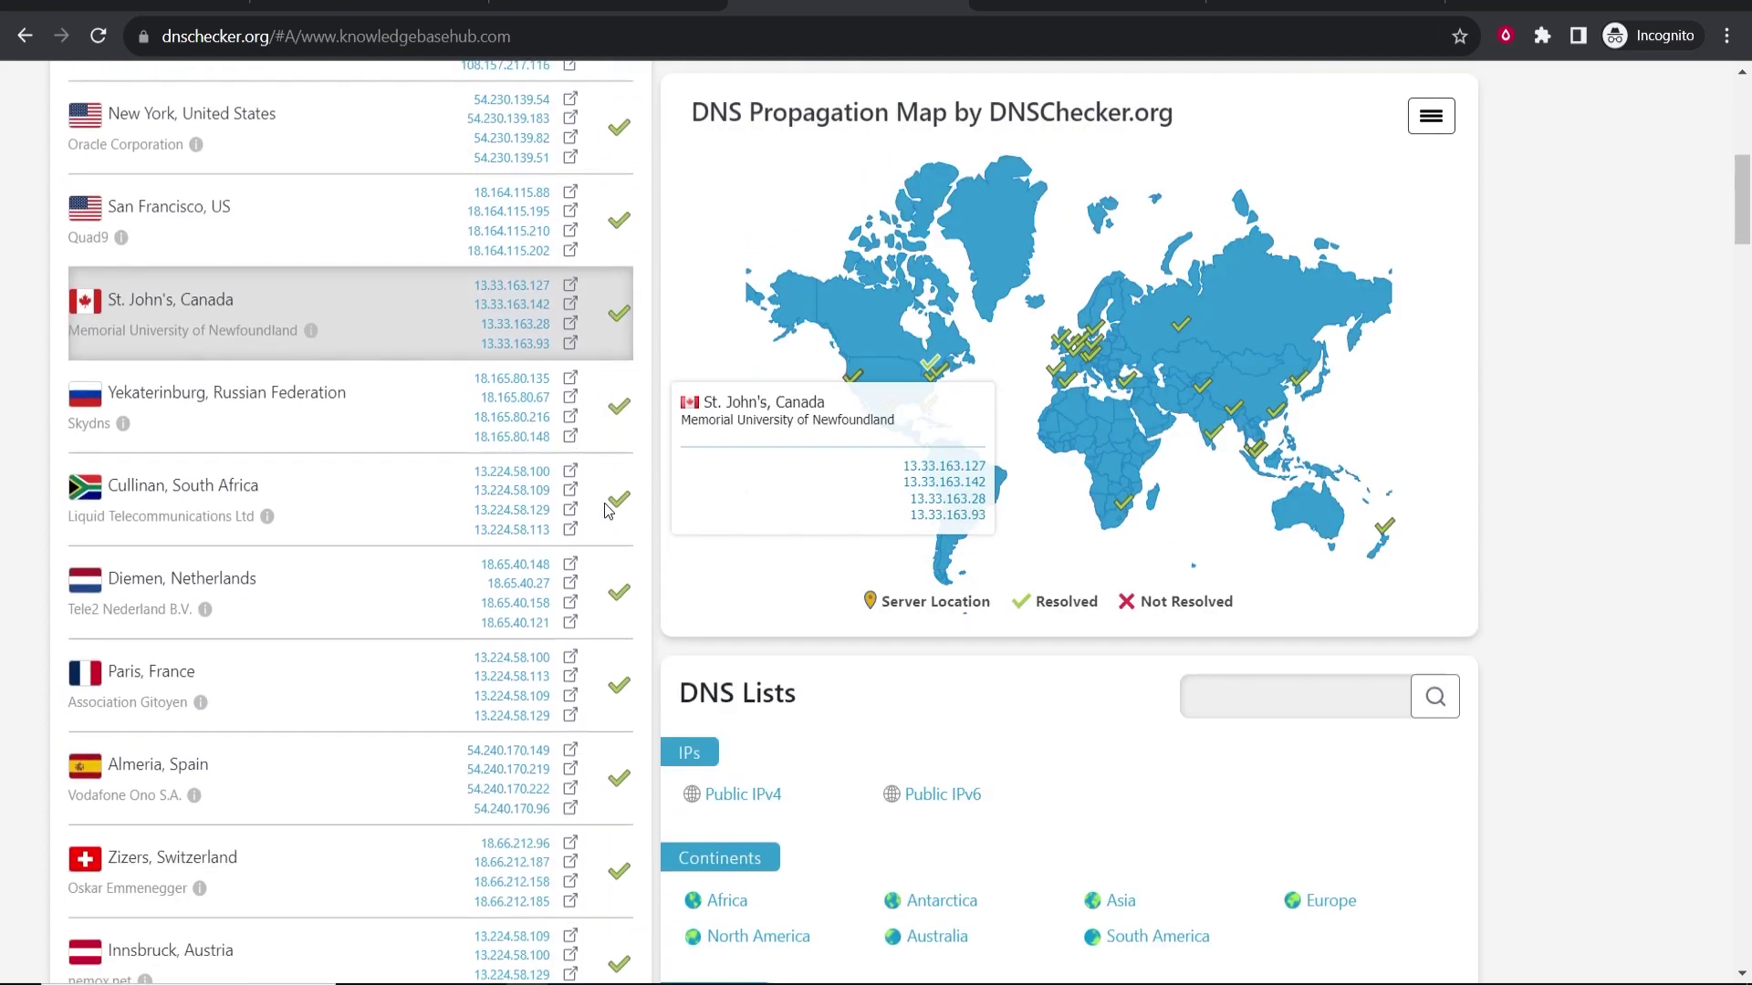
scroll(609, 516, "down", 13)
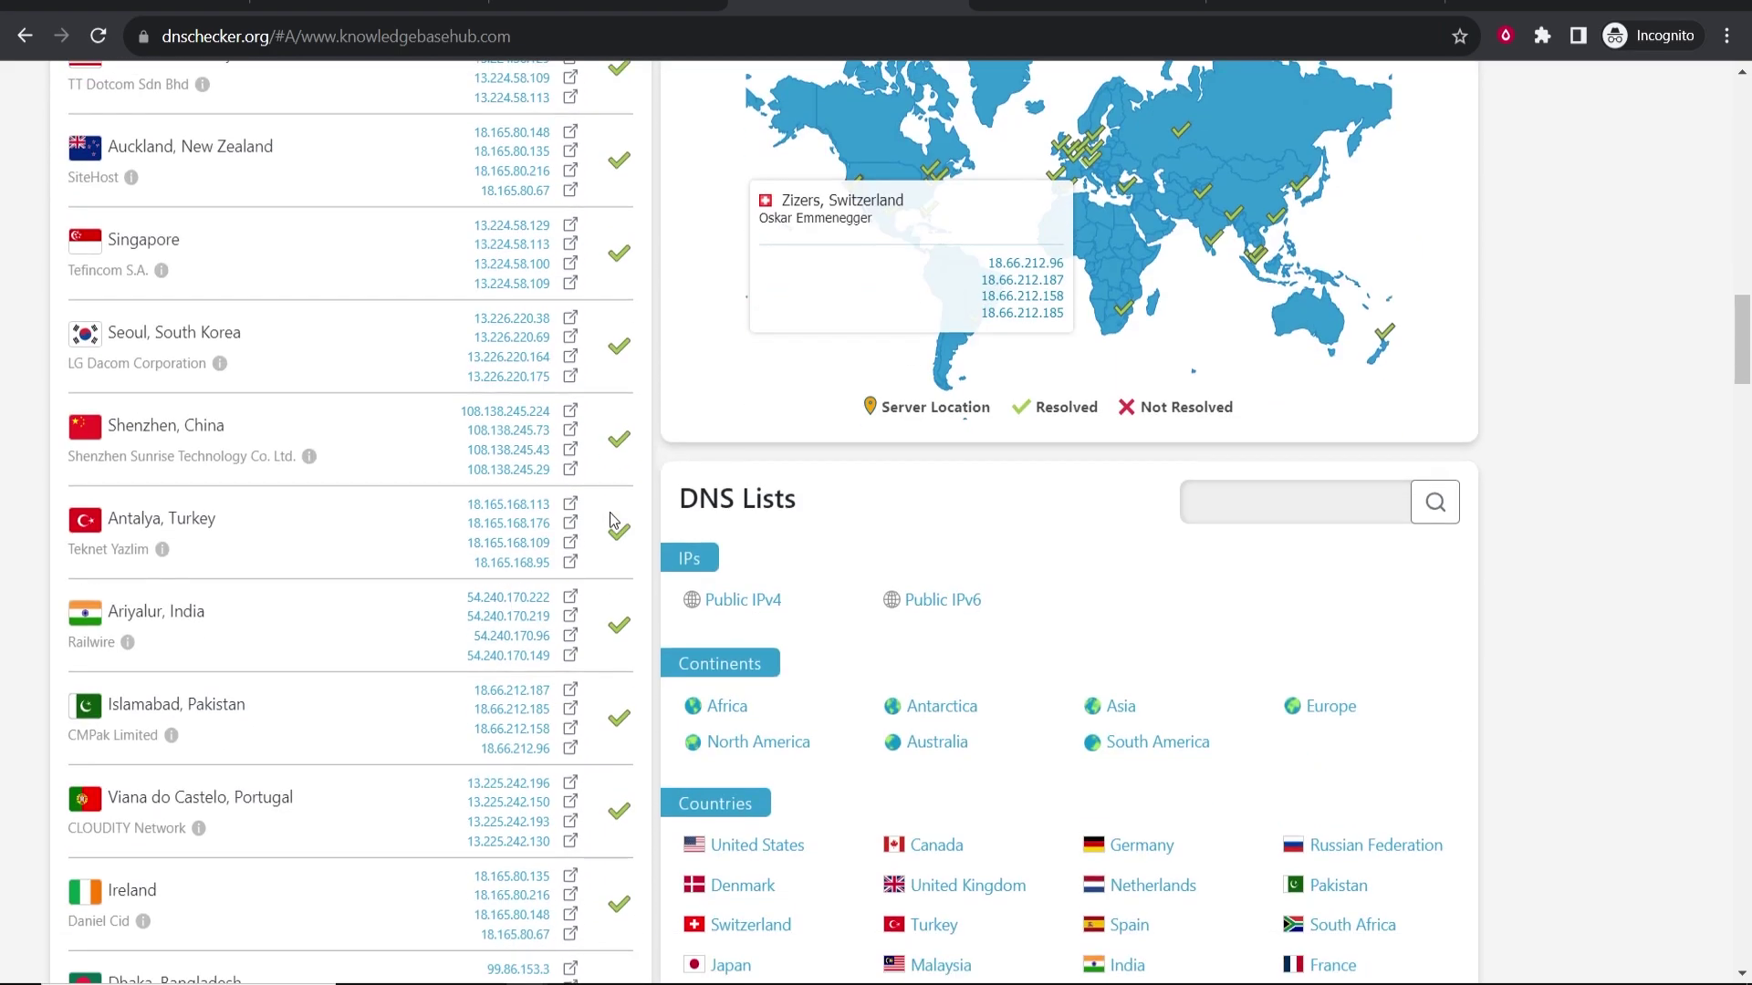
scroll(612, 519, "up", 1)
scroll(609, 517, "down", 5)
scroll(610, 517, "up", 20)
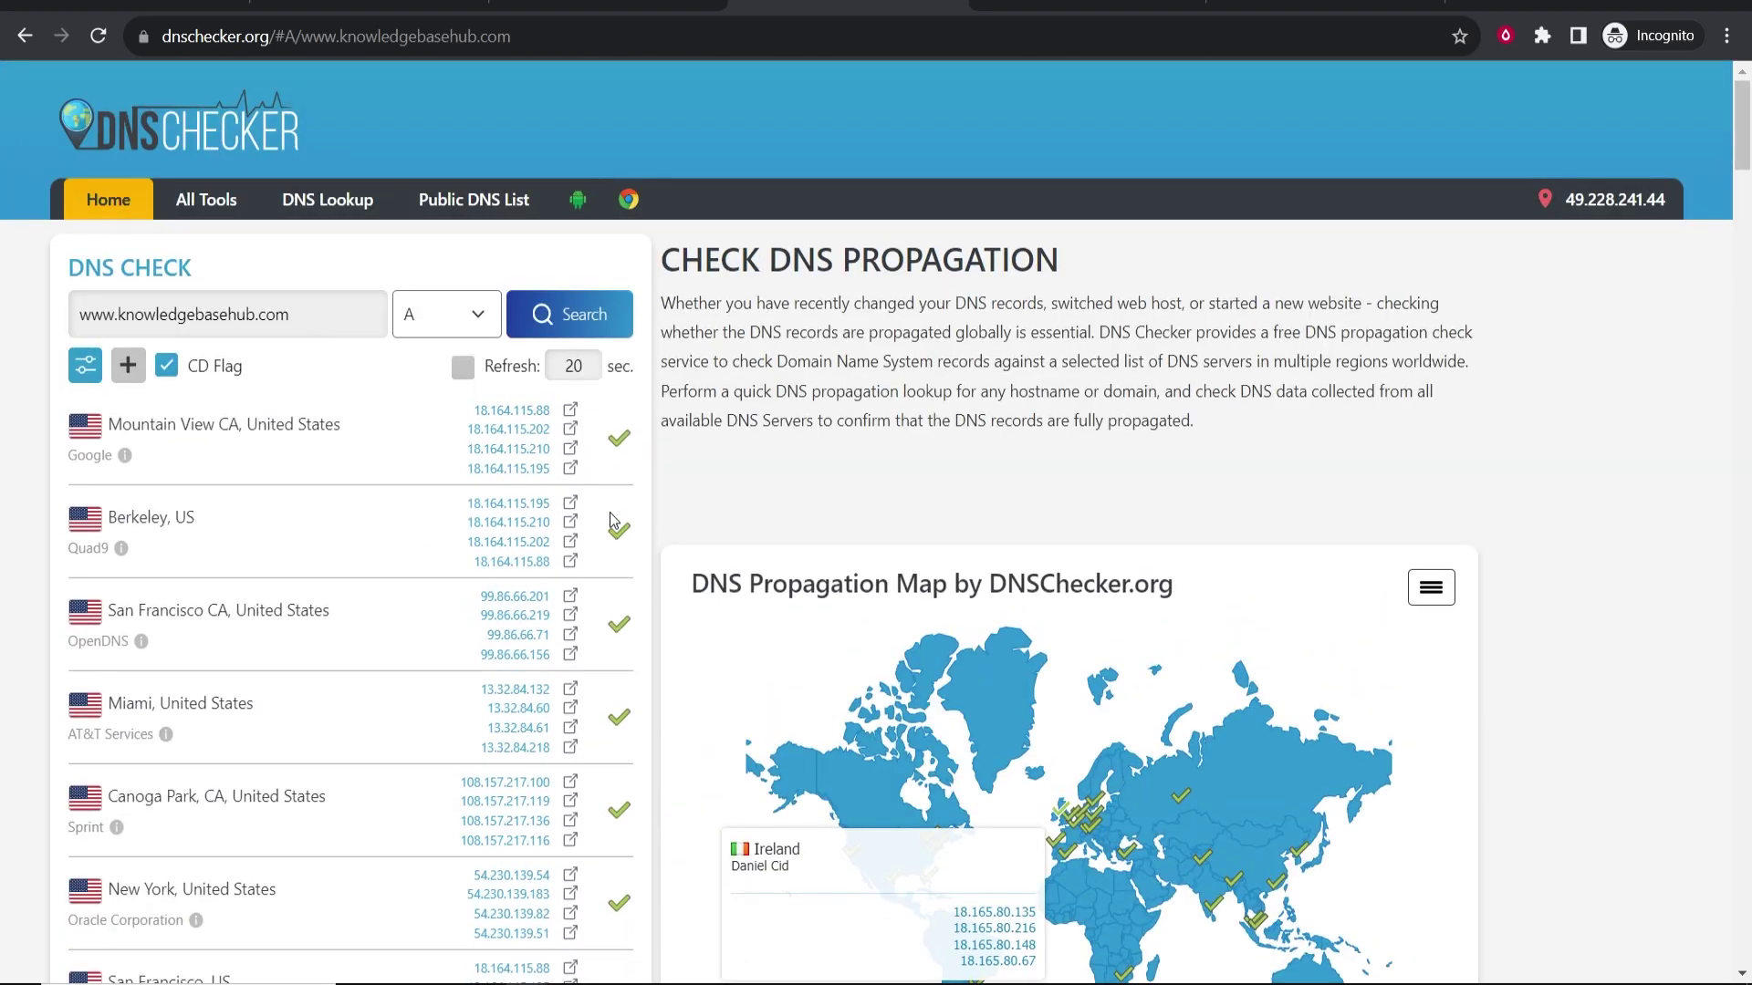
Step: Close the DNS configuration on Systeme.io's Custom domains page listing 2 custom domains
left_click(314, 11)
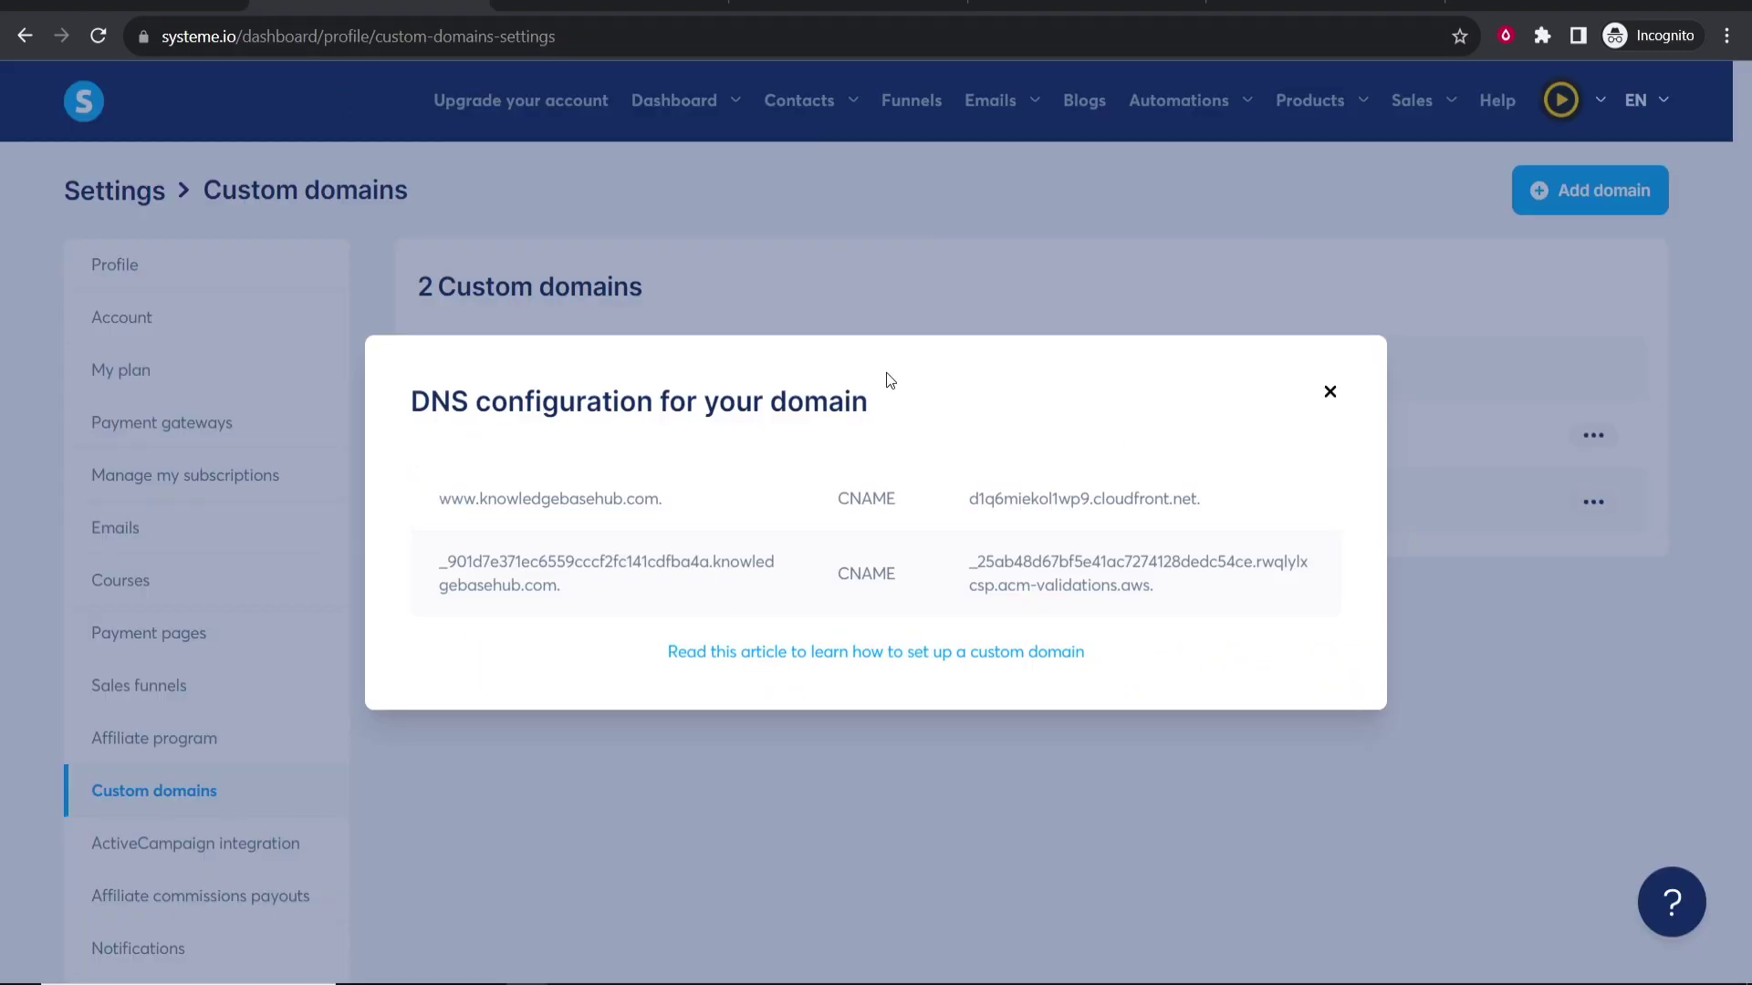
left_click(1327, 391)
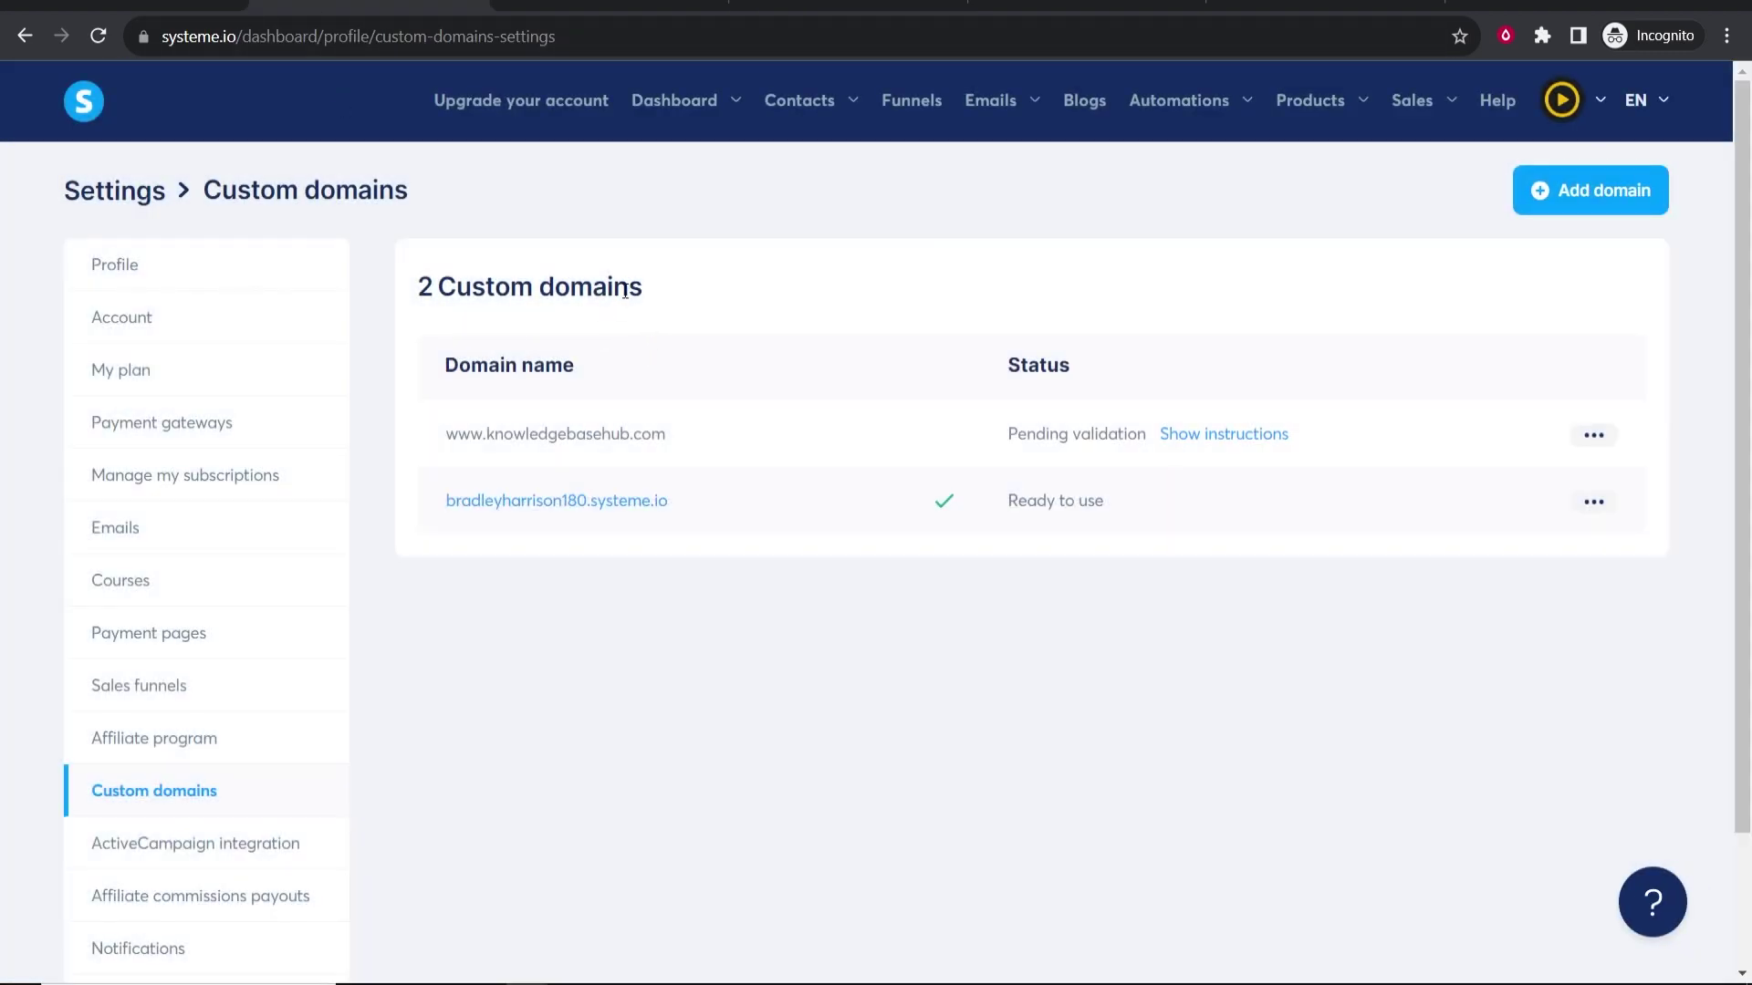
left_click_drag(643, 286, 416, 287)
left_click(455, 271)
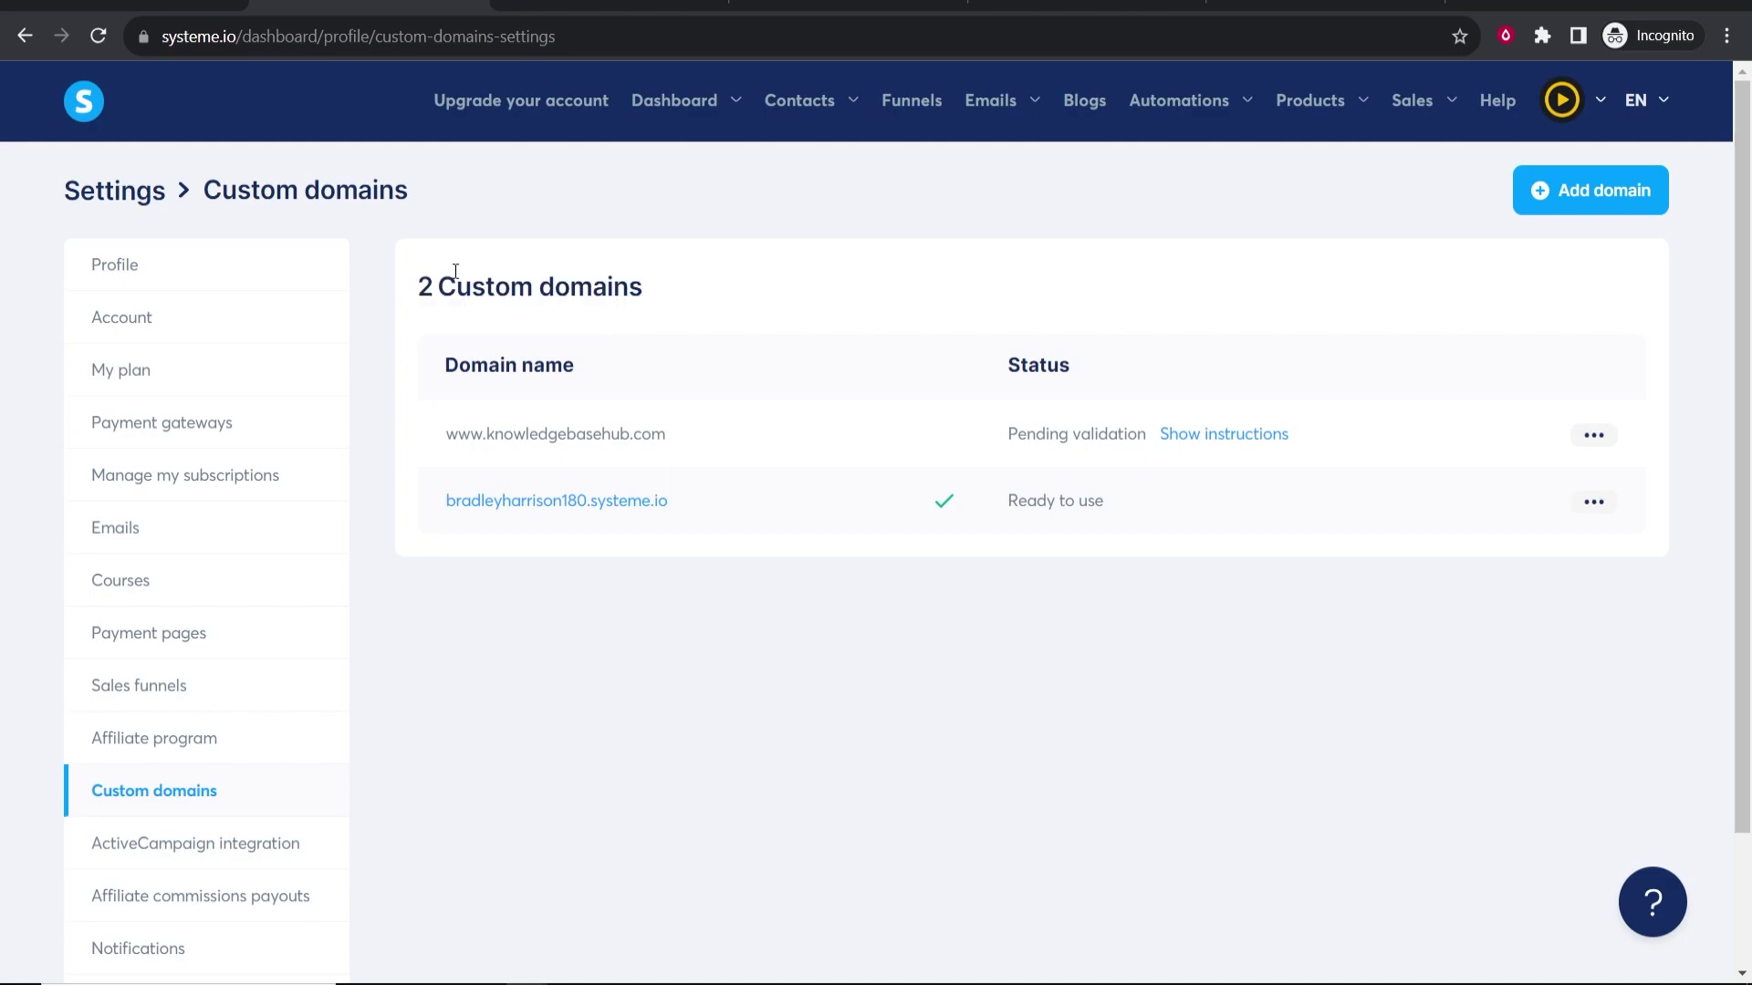